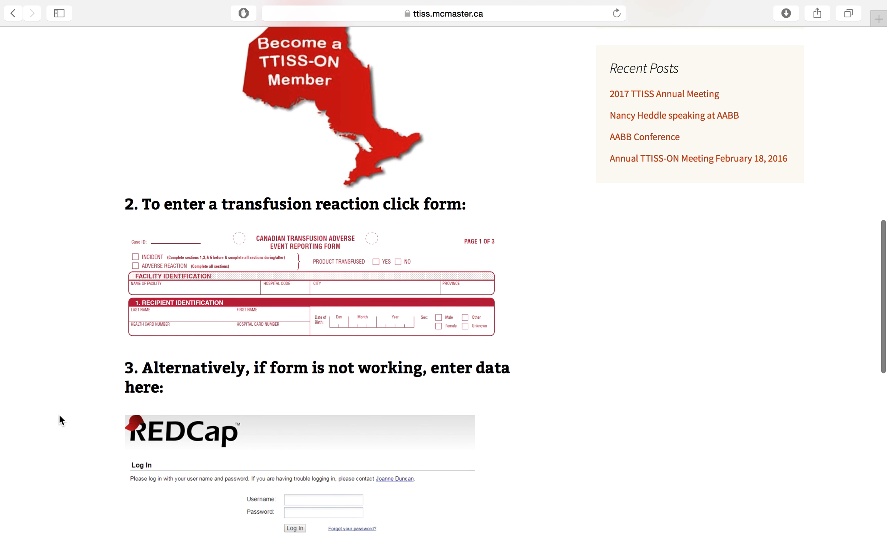
Open the online transfusion reaction form from the TTISS page
scroll(60, 415, "up", 6)
scroll(60, 416, "down", 13)
scroll(59, 416, "up", 4)
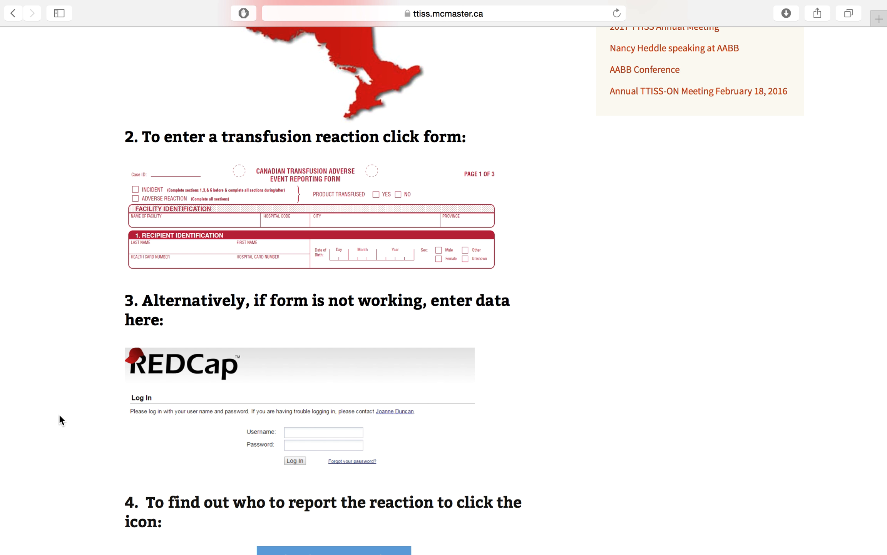
left_click(226, 252)
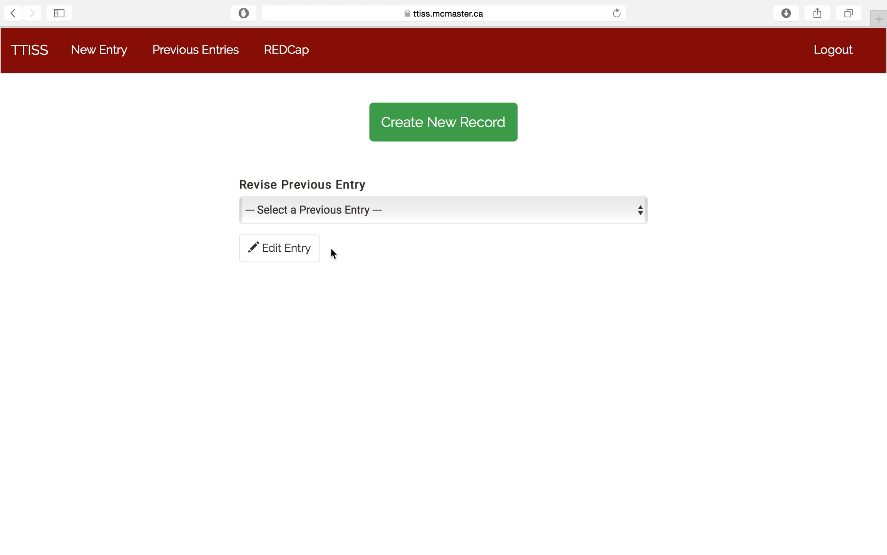
Create a new record and review the sections of the online reporting form
left_click(443, 121)
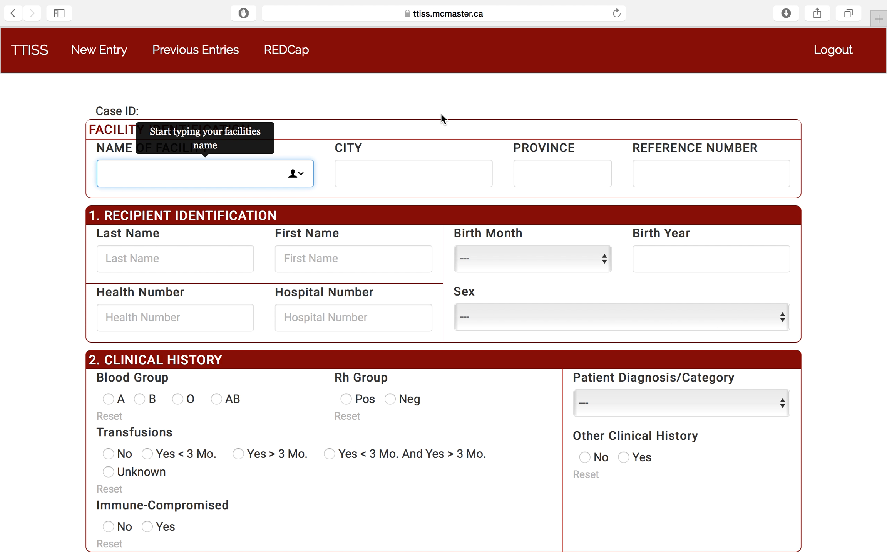
left_click(39, 269)
scroll(39, 269, "down", 5)
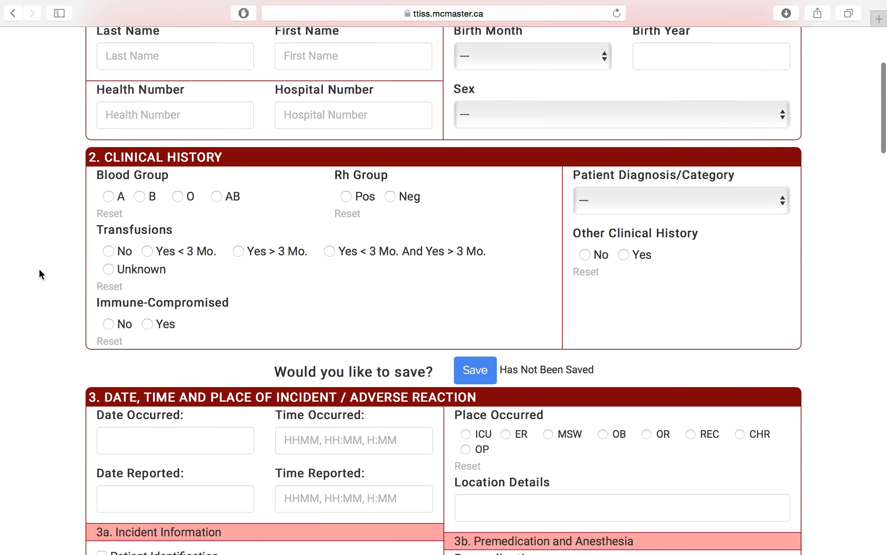
scroll(38, 269, "up", 6)
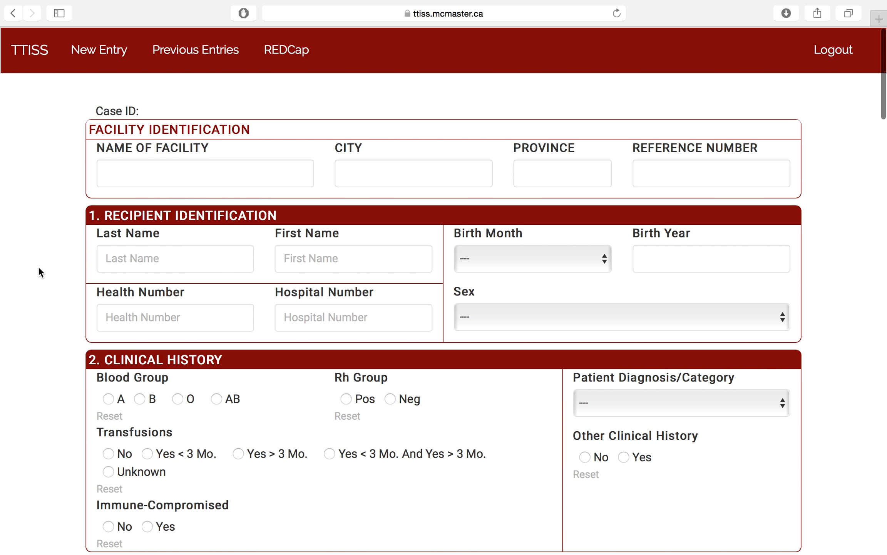
Return to the TTISS page and open REDCap through its login section
left_click(13, 13)
left_click(535, 188)
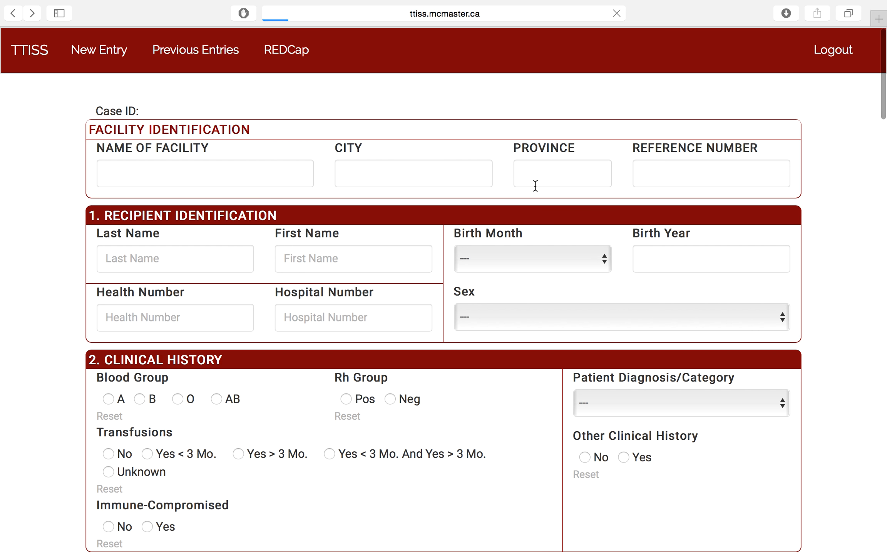
left_click(7, 21)
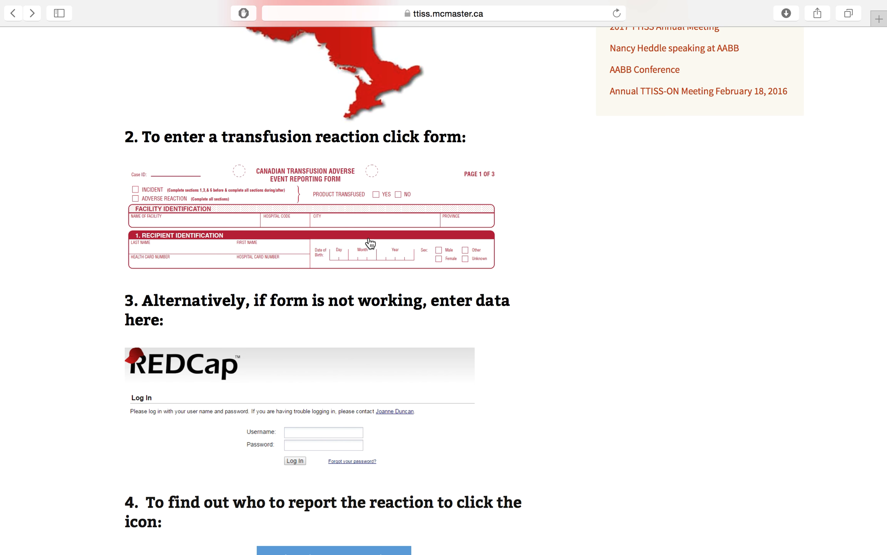
scroll(448, 342, "down", 2)
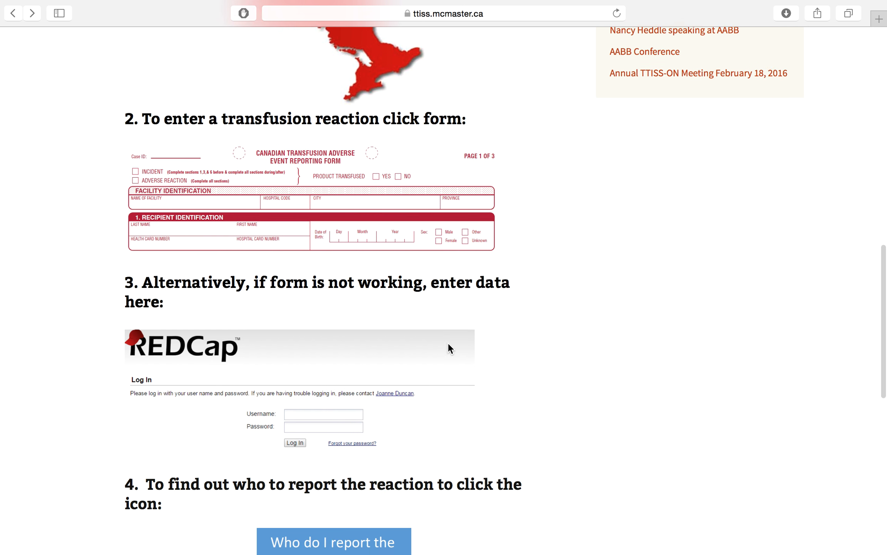
left_click(318, 403)
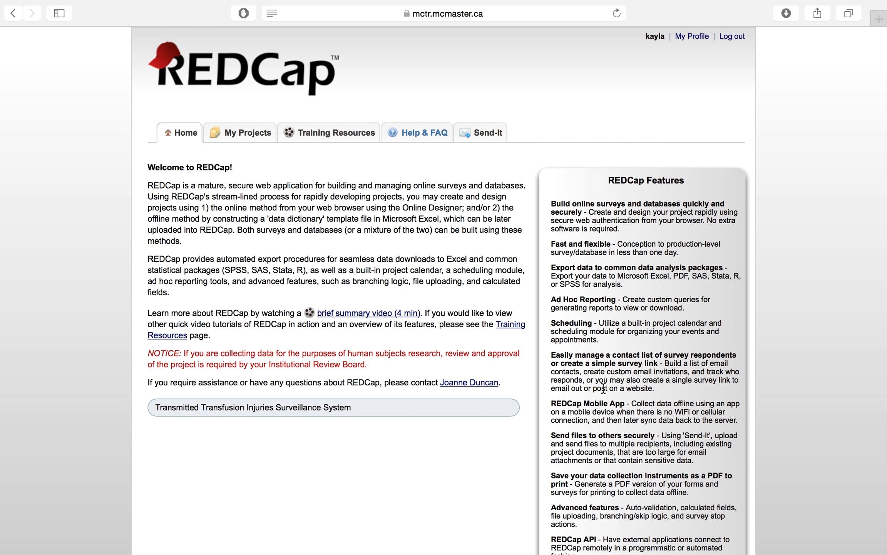
Open the TTISS-ON Transfusion Reaction Data Collection project from My Projects
left_click(247, 139)
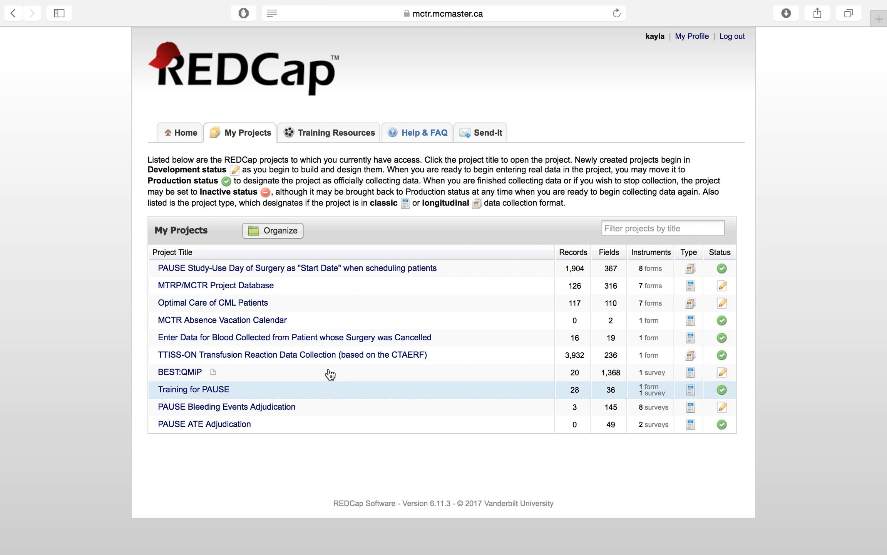
left_click(329, 355)
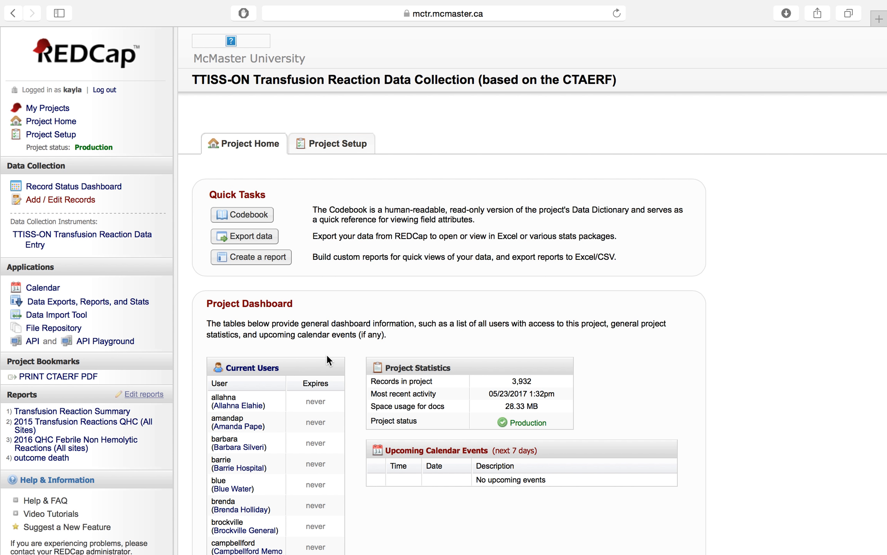
Add a new record and look over the TTISS-ON Transfusion Reaction Data Entry form
left_click(67, 200)
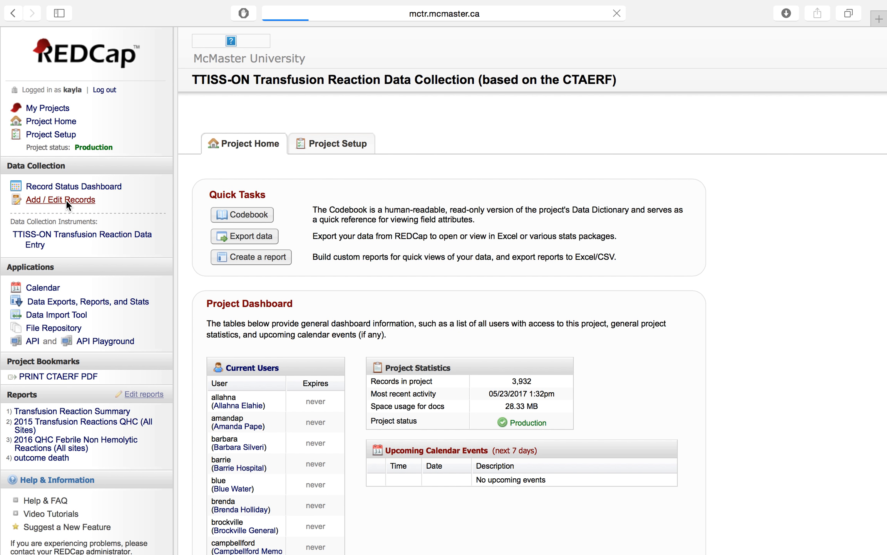
left_click(431, 306)
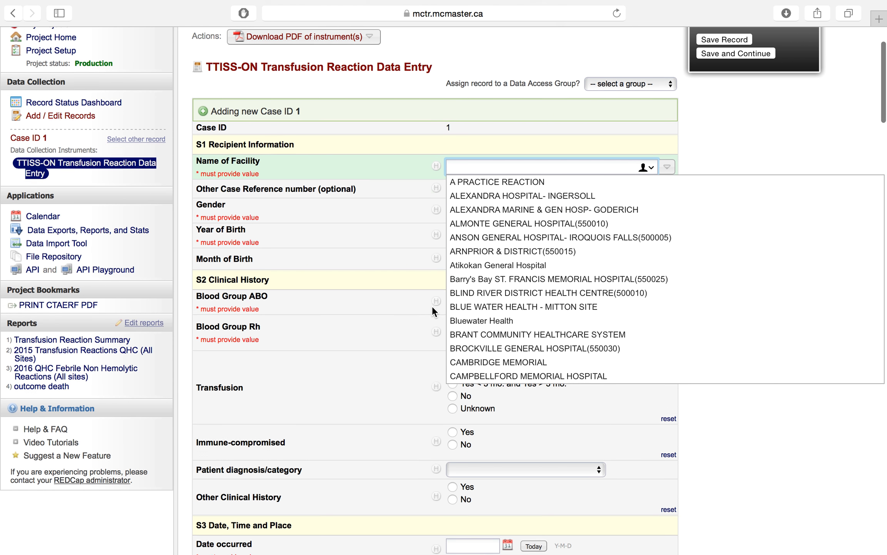
left_click(803, 417)
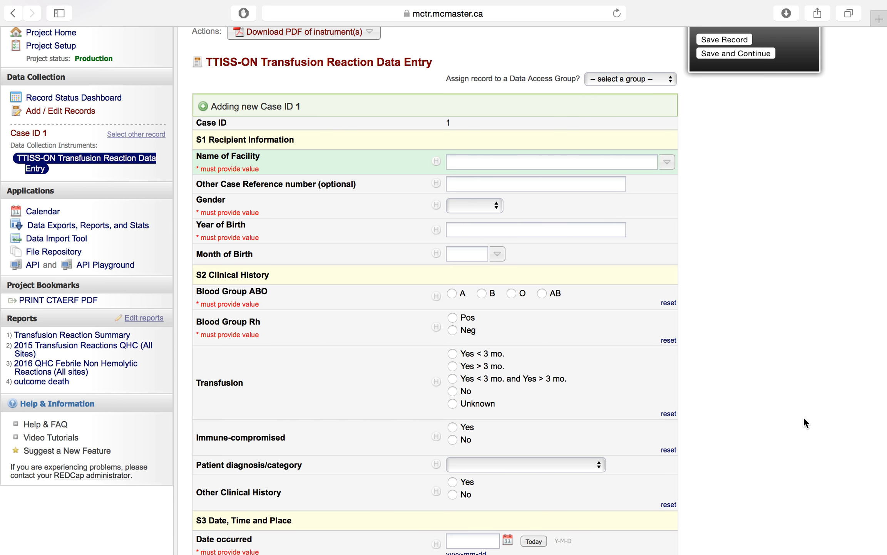
scroll(804, 417, "down", 5)
scroll(804, 417, "up", 7)
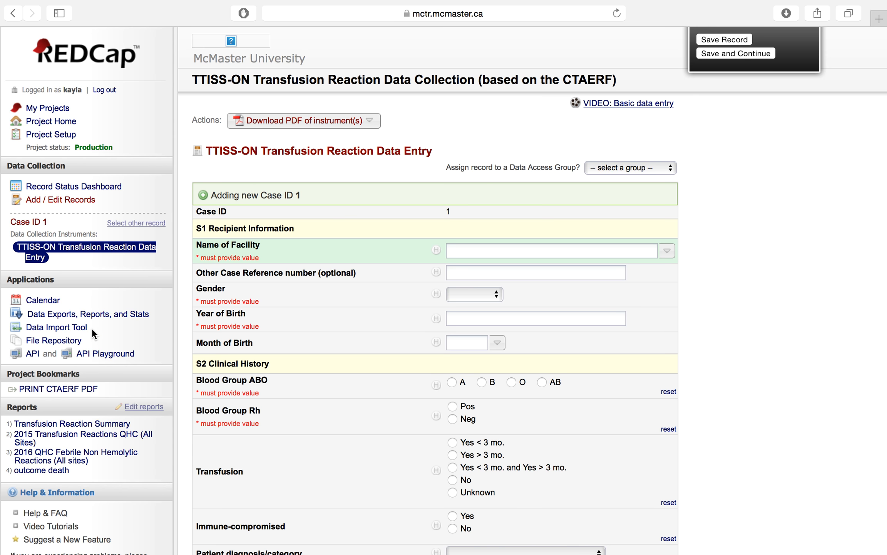
Export all data (all records and fields) as CSV / Microsoft Excel (labels)
left_click(89, 315)
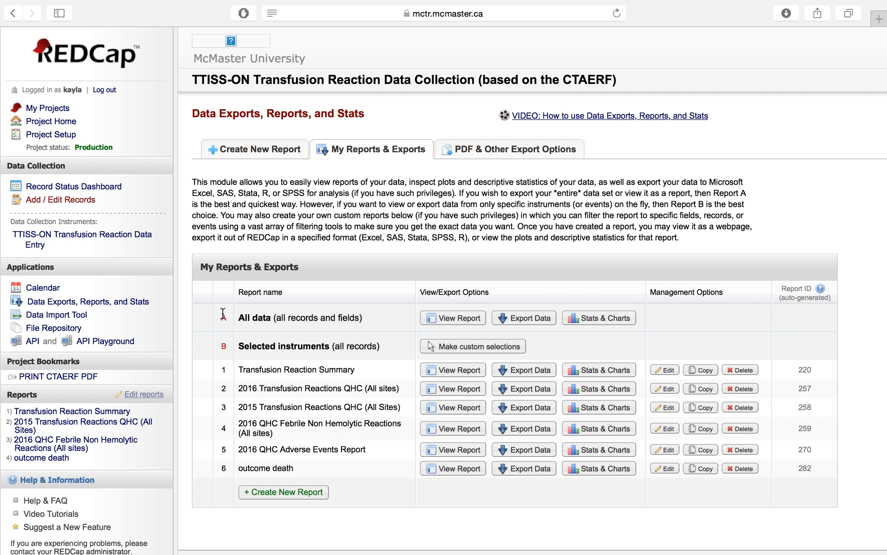
left_click(539, 319)
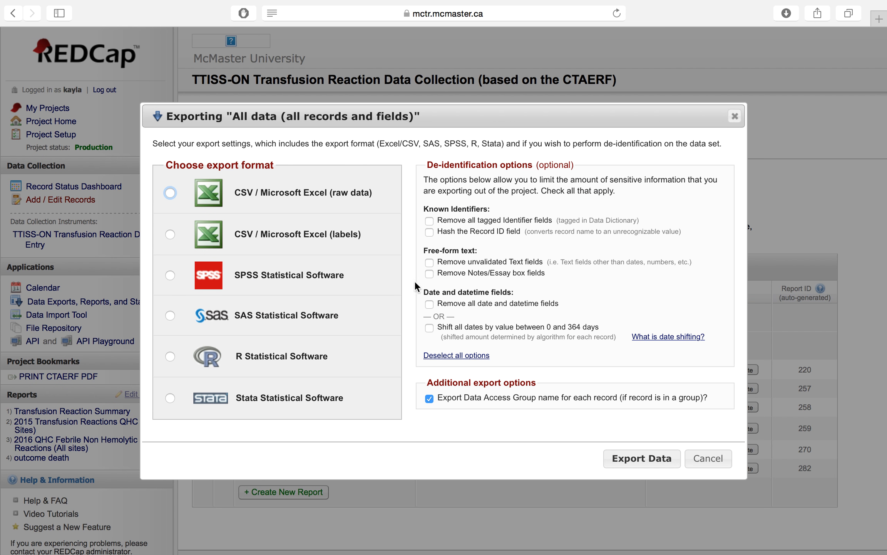
left_click(170, 234)
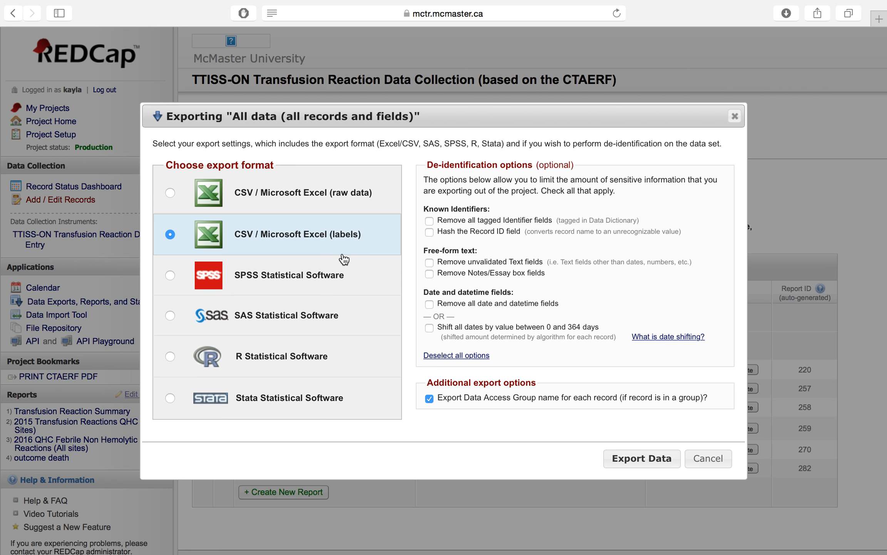
left_click(635, 457)
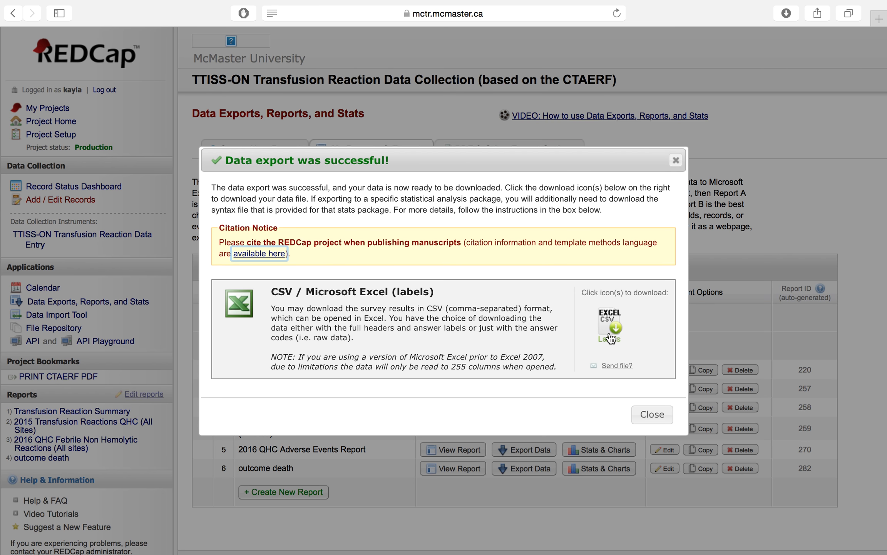
Switch to the exported spreadsheet and sort all rows by Date occurred
key("ctrl+Right")
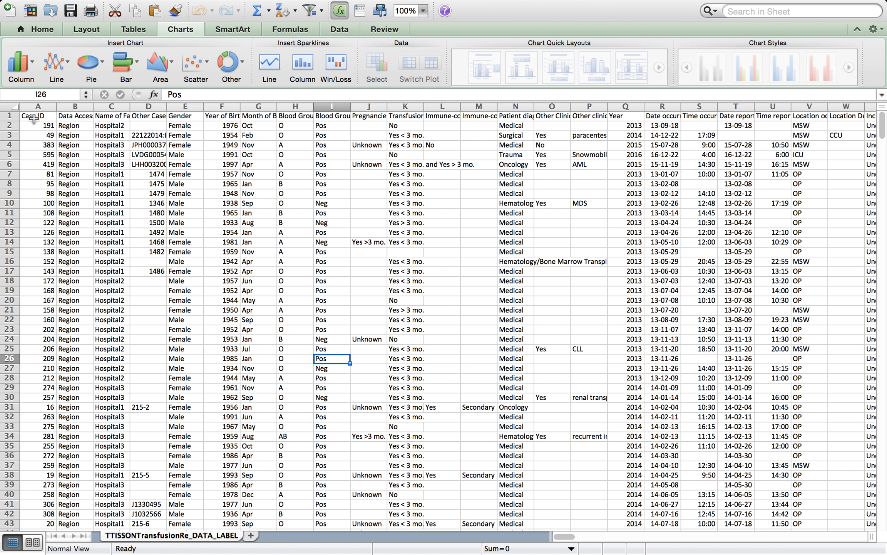
left_click(13, 106)
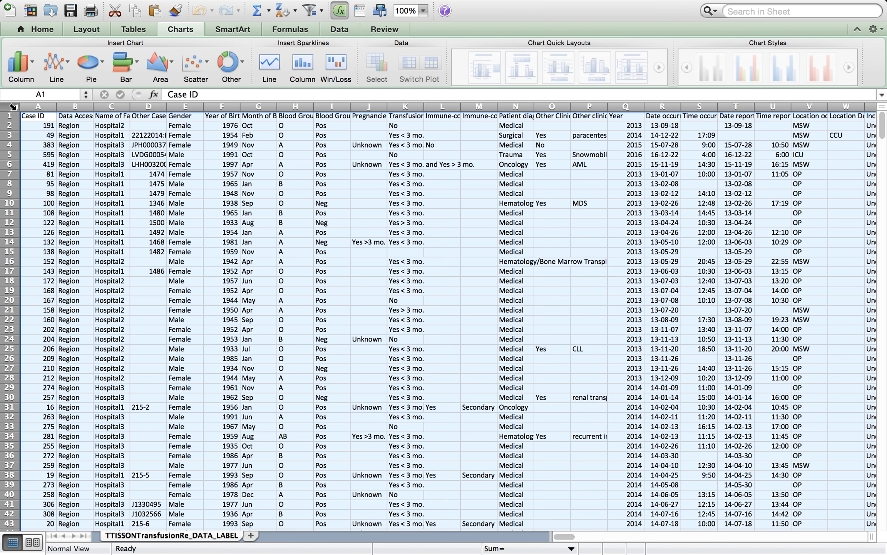
left_click(346, 31)
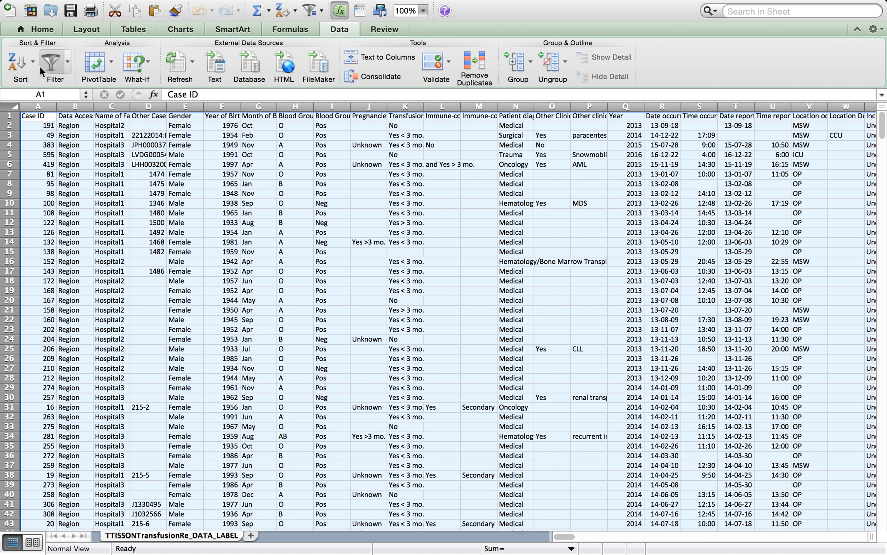
left_click(20, 65)
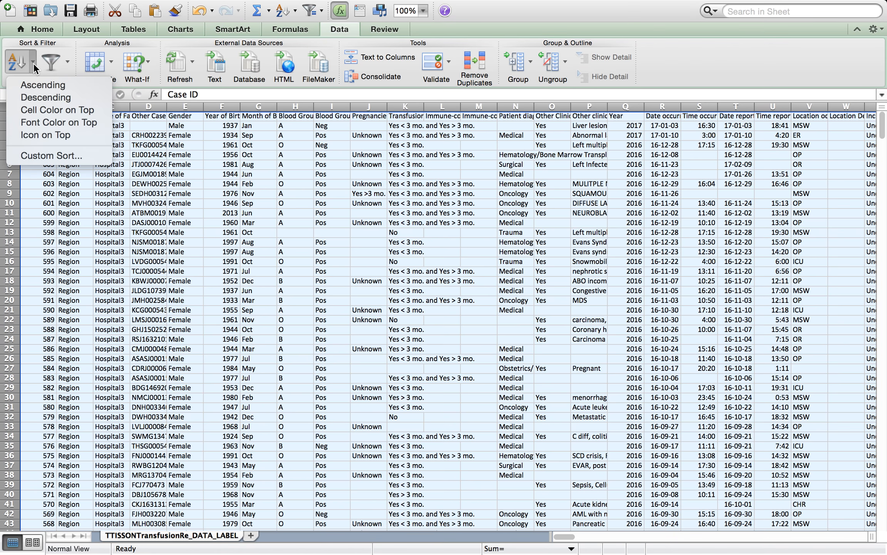
left_click(48, 156)
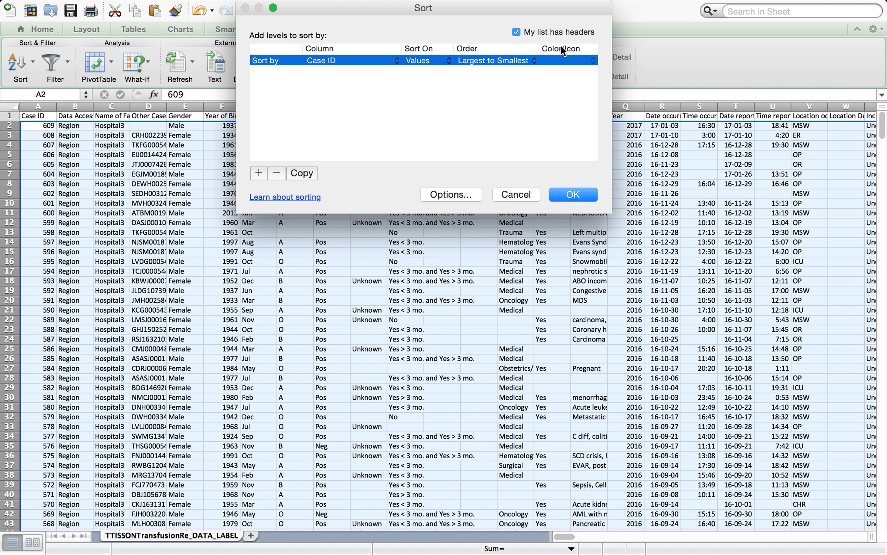
left_click(396, 61)
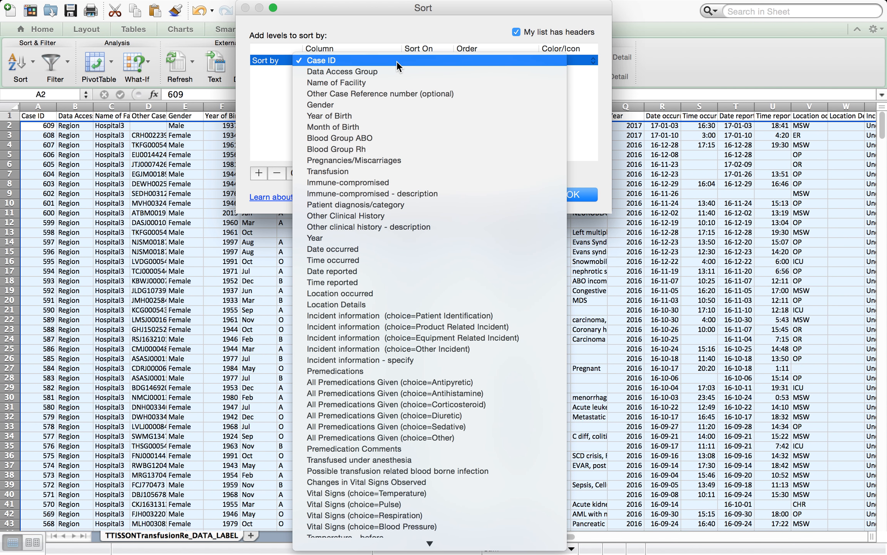
left_click(350, 248)
left_click(570, 196)
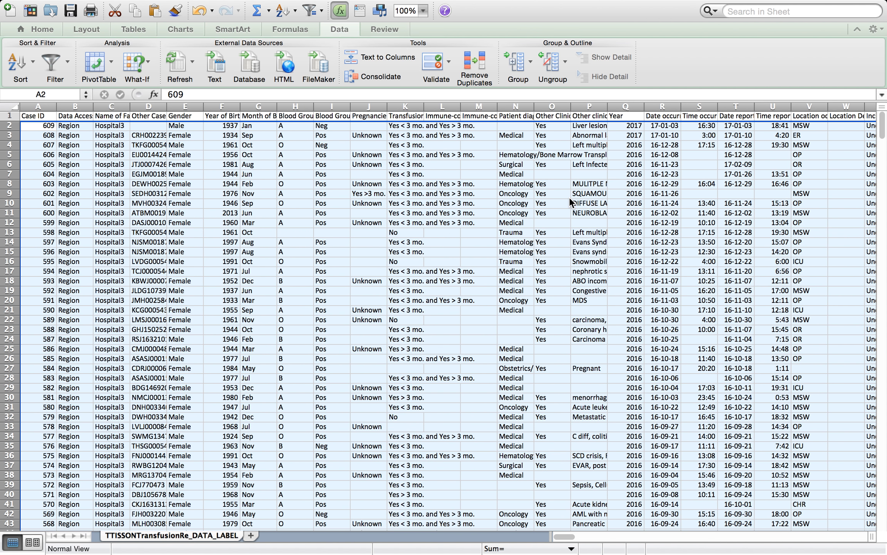
Insert a new empty column before the Date occurred column
left_click(680, 116)
left_click(680, 124)
left_click(632, 125)
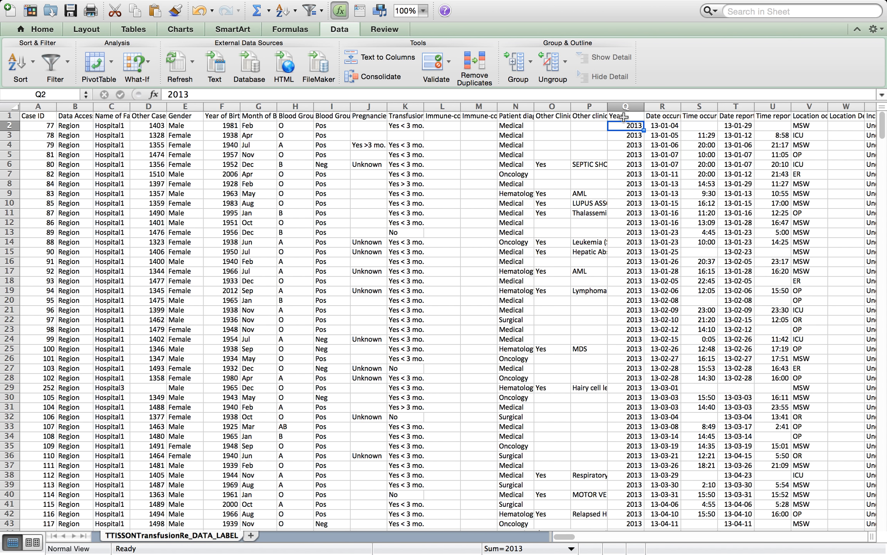
left_click(662, 106)
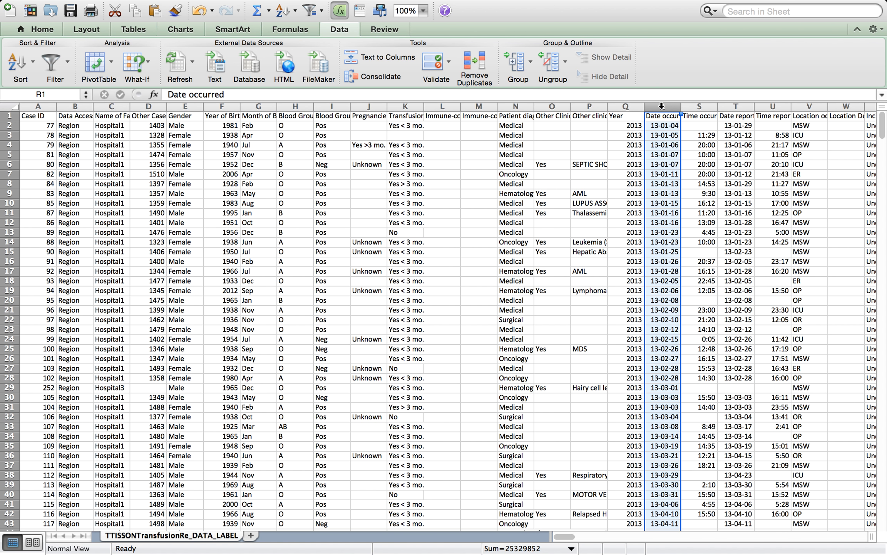
right_click(661, 106)
left_click(675, 173)
Title the new column Year and enter 2013 in its first two data rows
left_click(654, 114)
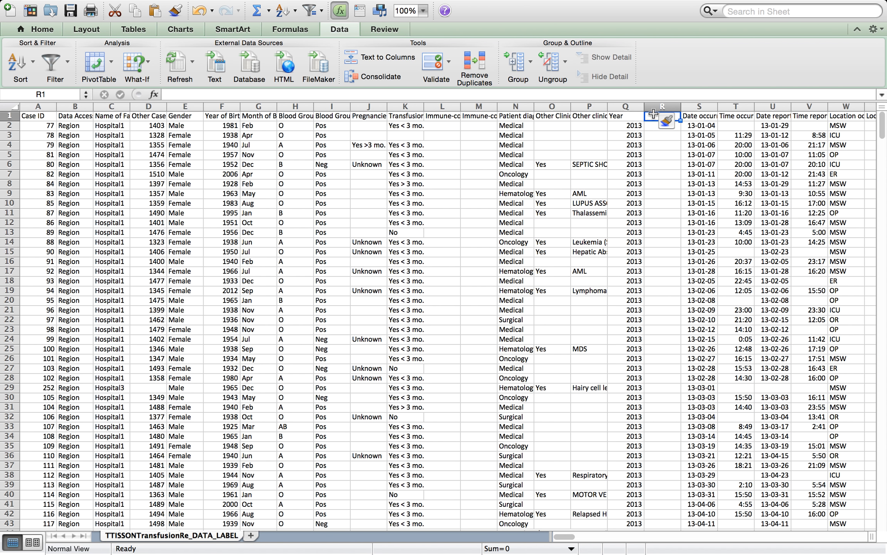
type("Year")
key("Return")
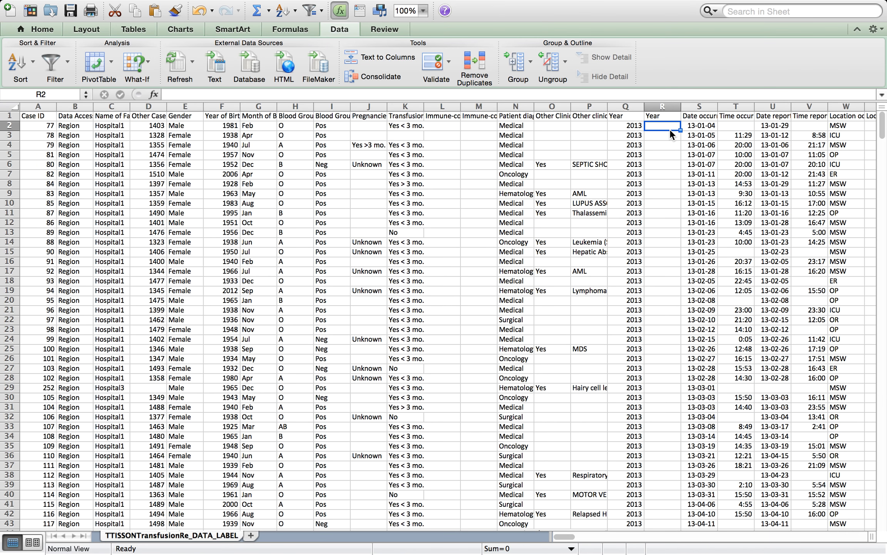
type("2013")
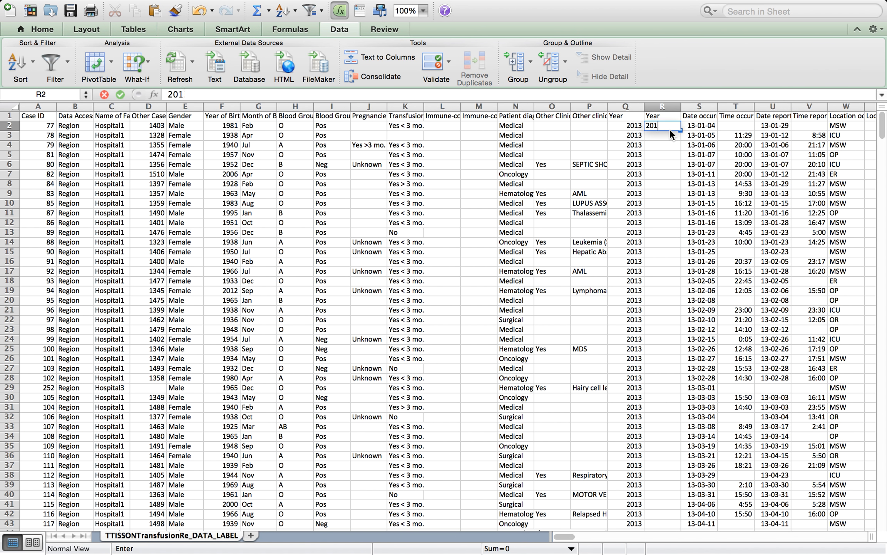
key("Return")
type("2013")
key("Return")
key("Return")
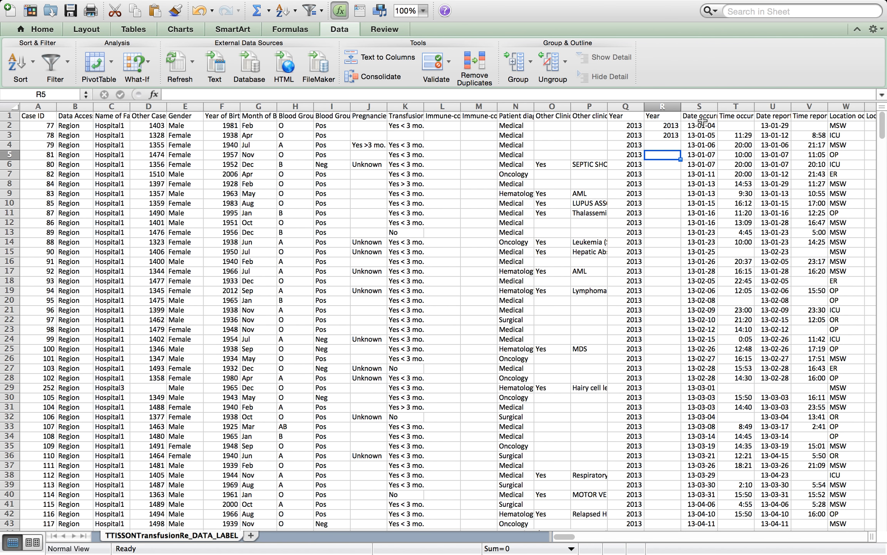
Fill 2013 down the Year column through the last row dated 2013
left_click_drag(675, 123, 676, 131)
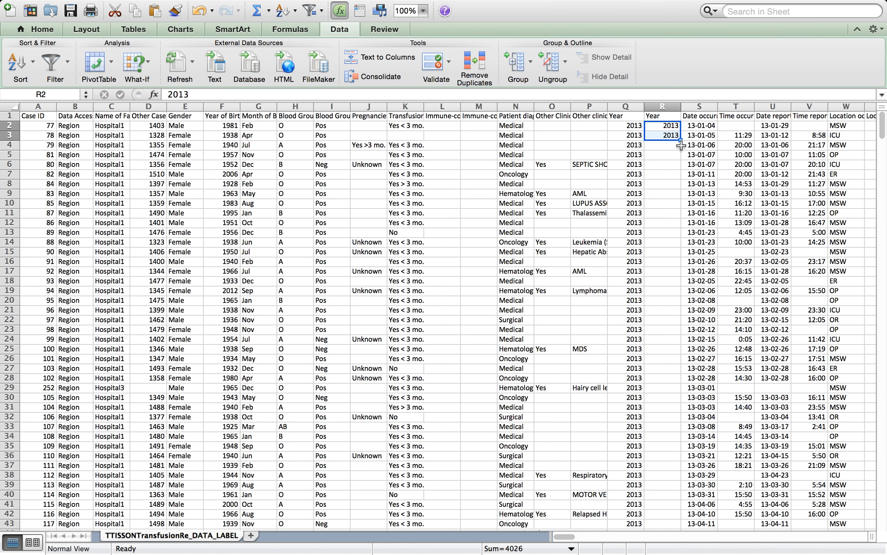
left_click_drag(681, 140, 663, 305)
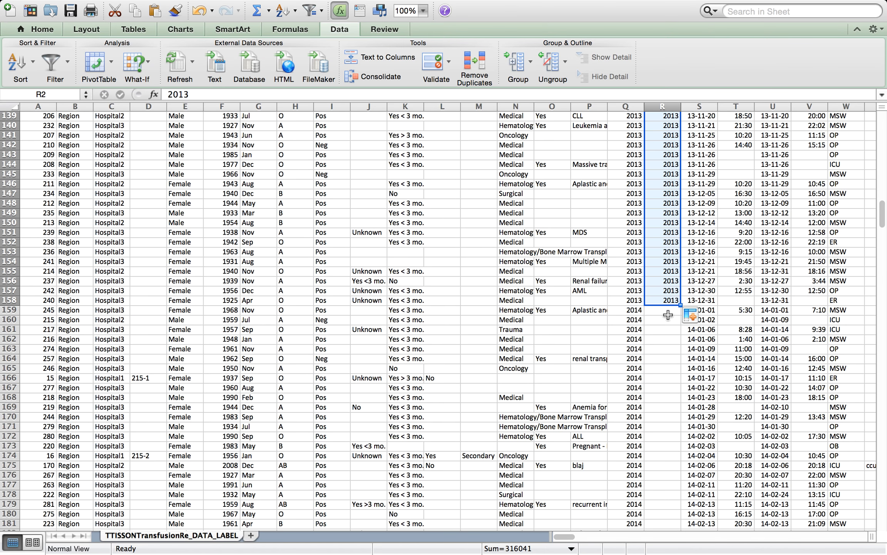
Enter 2014 in the Year column for the first two 2014-dated rows and fill it down a few rows
left_click(666, 310)
type("2014")
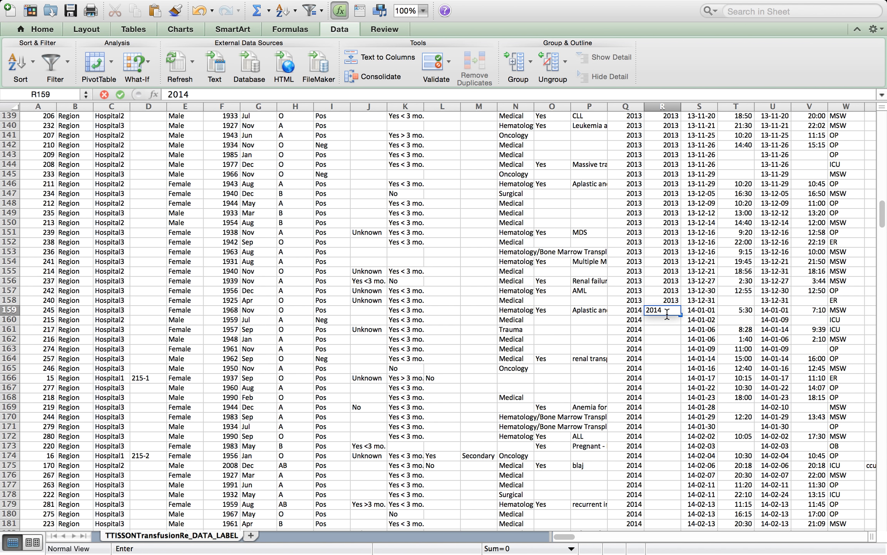
key("Return")
type("2014")
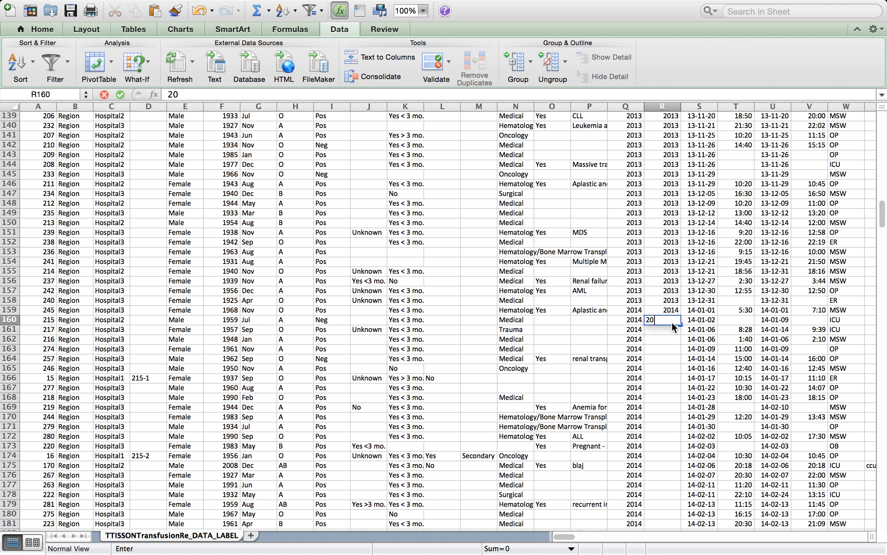
left_click_drag(664, 311, 681, 352)
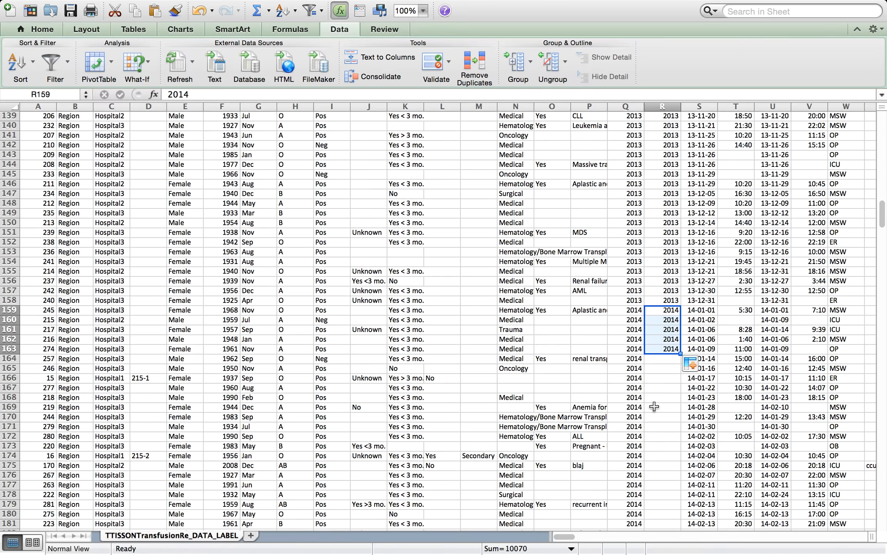
Delete the newly inserted Year column, keeping the existing Year column beside it
scroll(654, 407, "down", 20)
scroll(654, 406, "down", 10)
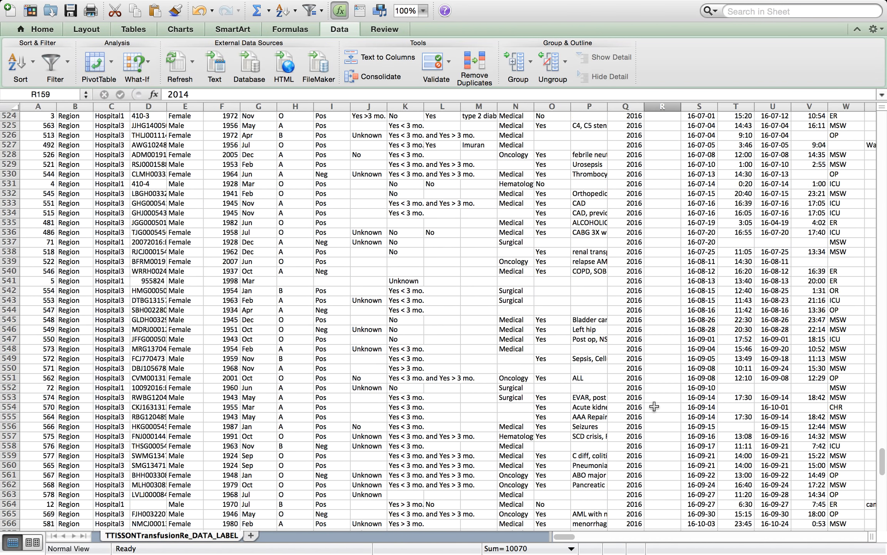
scroll(654, 406, "up", 20)
scroll(654, 406, "up", 20)
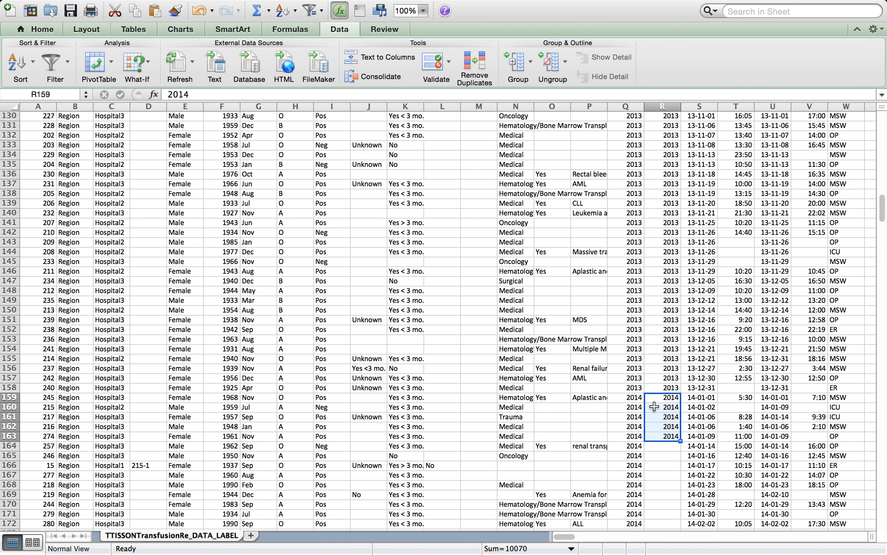
left_click(662, 107)
right_click(661, 106)
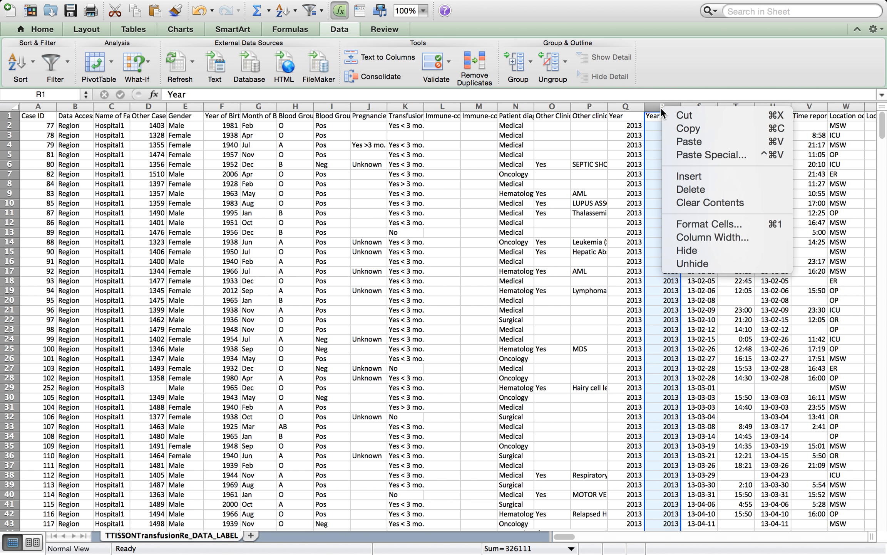
left_click(690, 189)
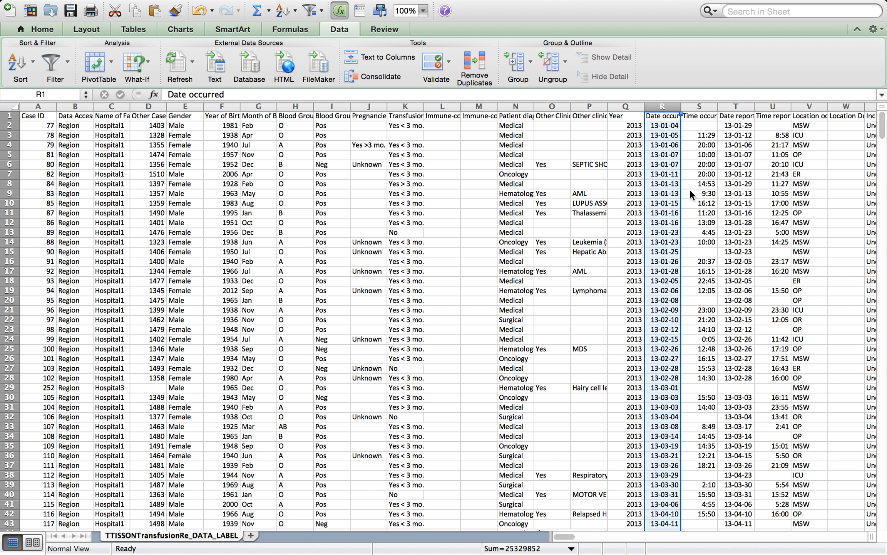
left_click(643, 222)
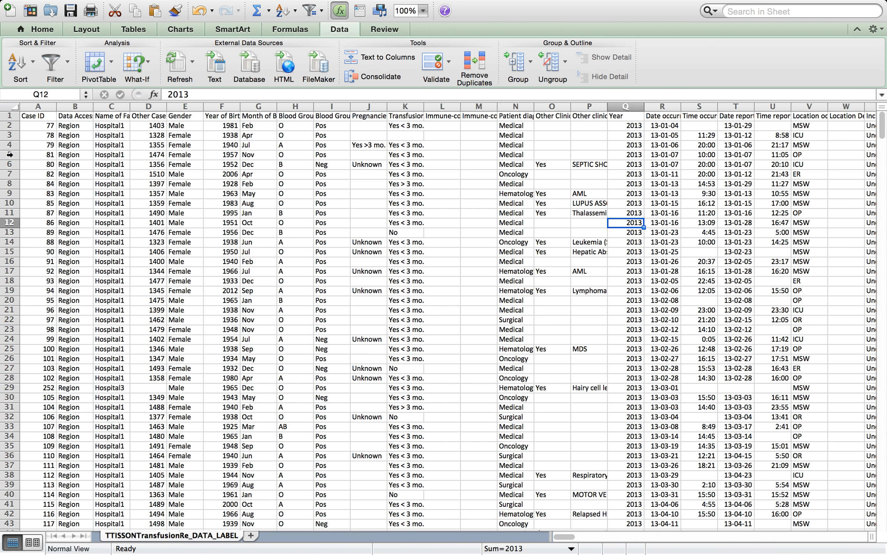
Custom sort all rows by Transfused product code/name #1
left_click(16, 105)
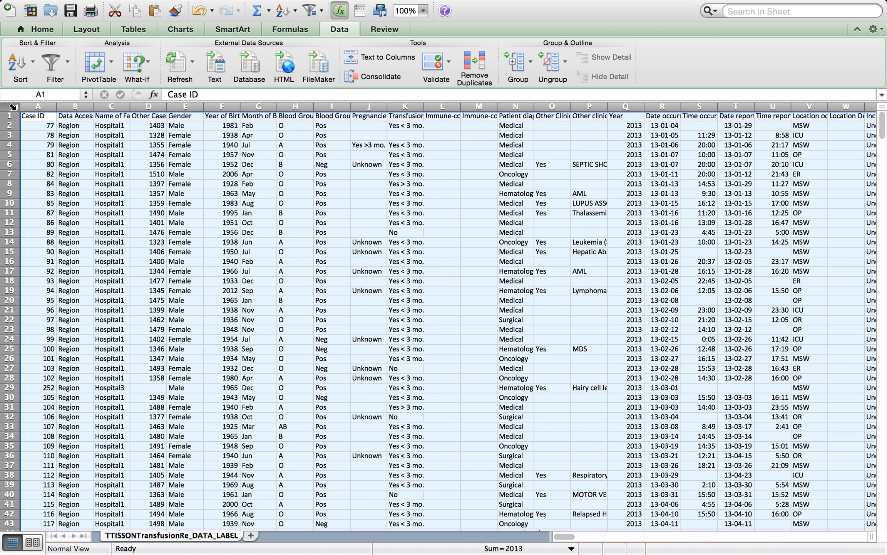
left_click(32, 61)
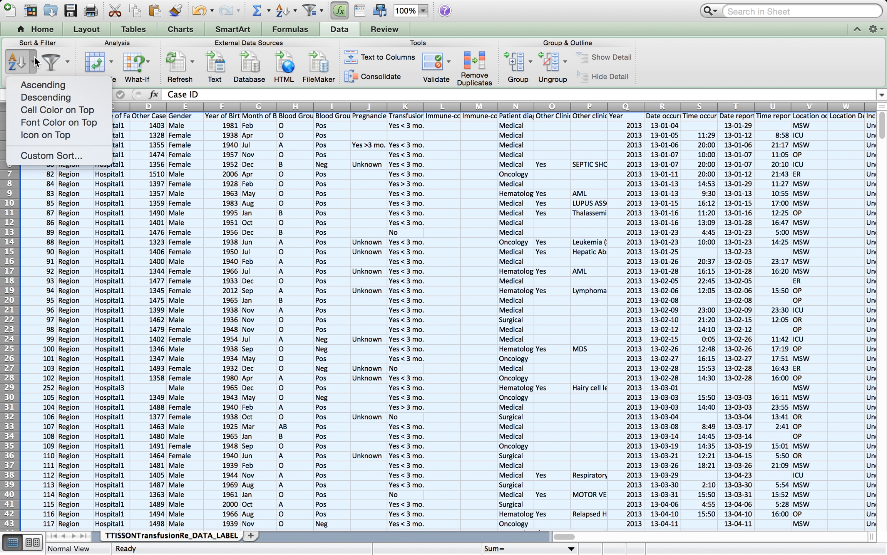
left_click(43, 155)
left_click(397, 58)
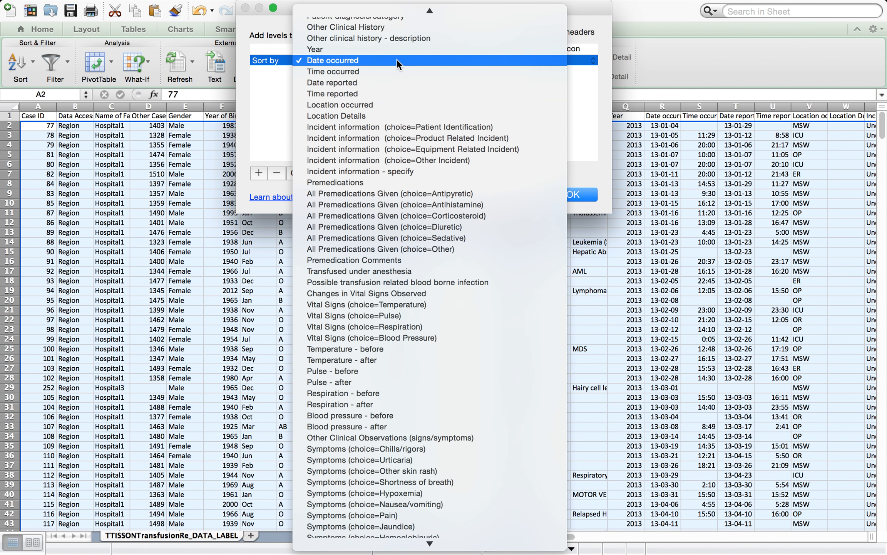
scroll(361, 367, "down", 15)
scroll(362, 368, "down", 5)
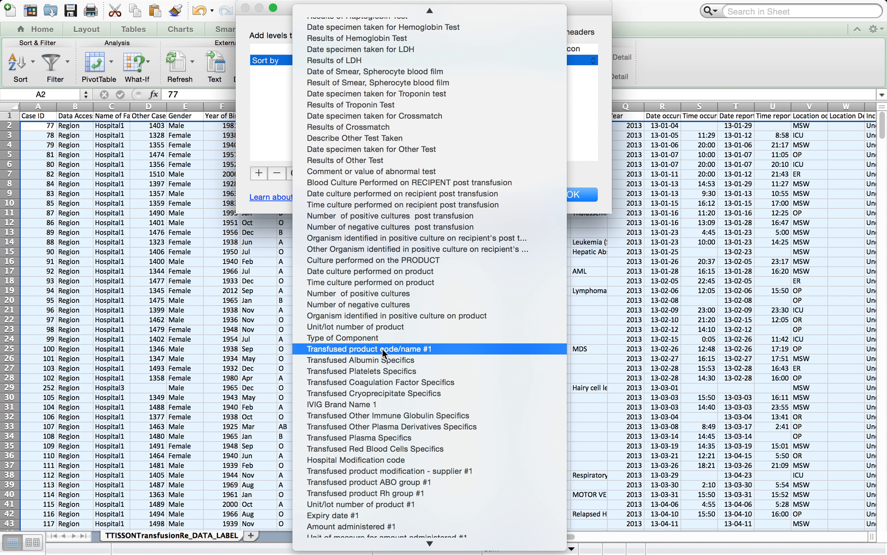
left_click(382, 348)
left_click(571, 193)
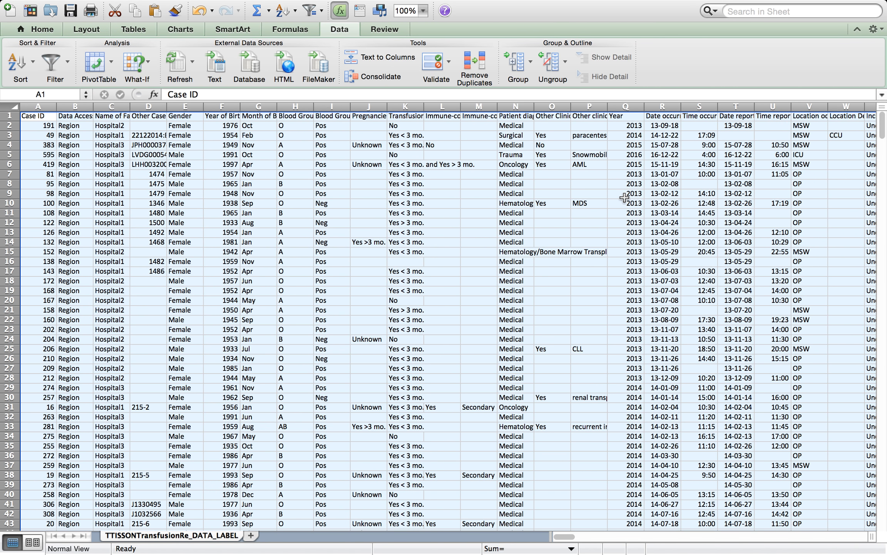
Browse across the sheet's columns to locate the transfused product fields
scroll(625, 198, "right", 15)
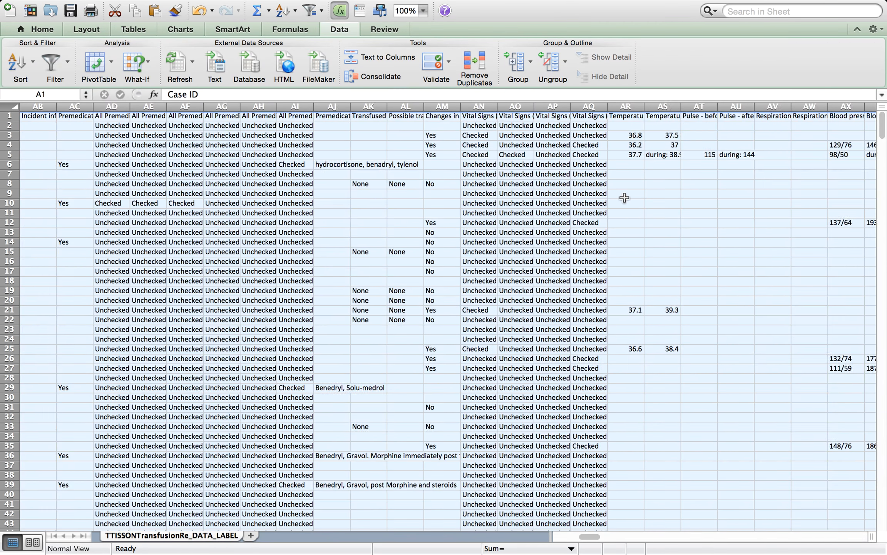
scroll(624, 198, "right", 3)
scroll(625, 198, "down", 10)
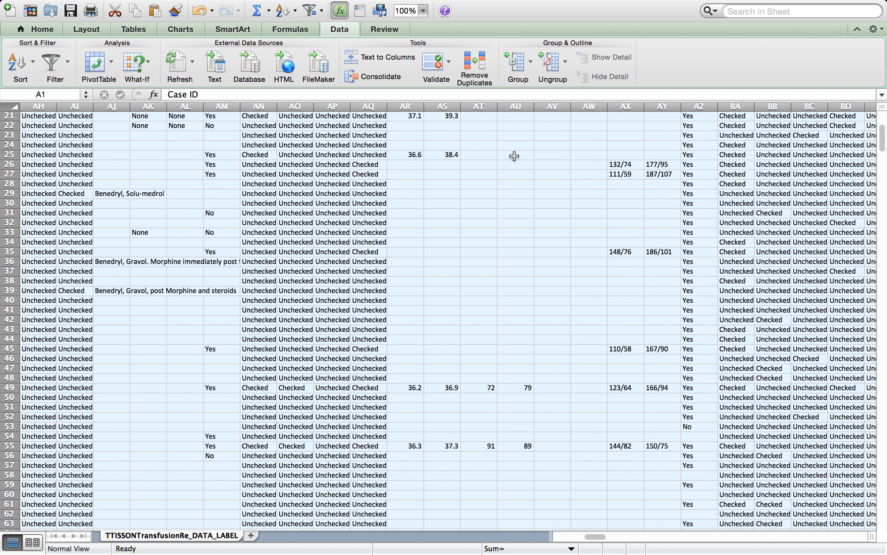
scroll(513, 153, "up", 10)
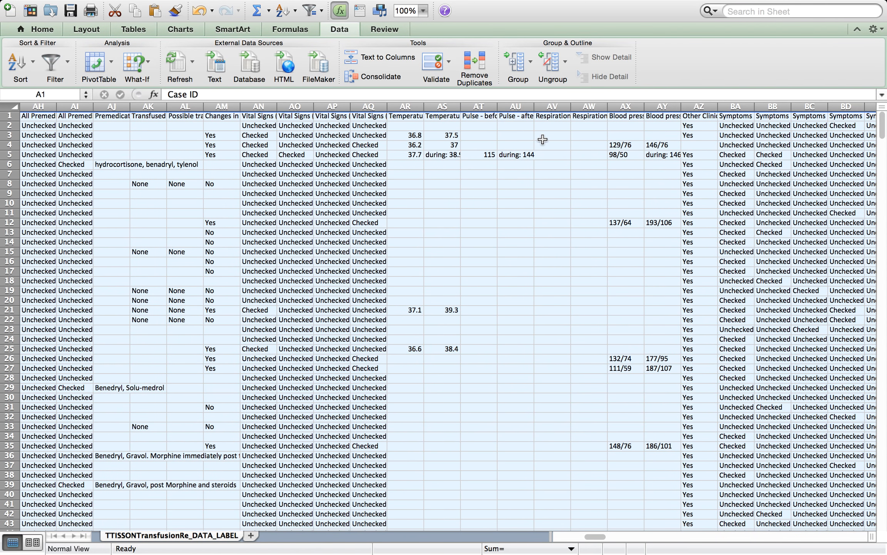
scroll(542, 139, "right", 20)
scroll(543, 139, "right", 15)
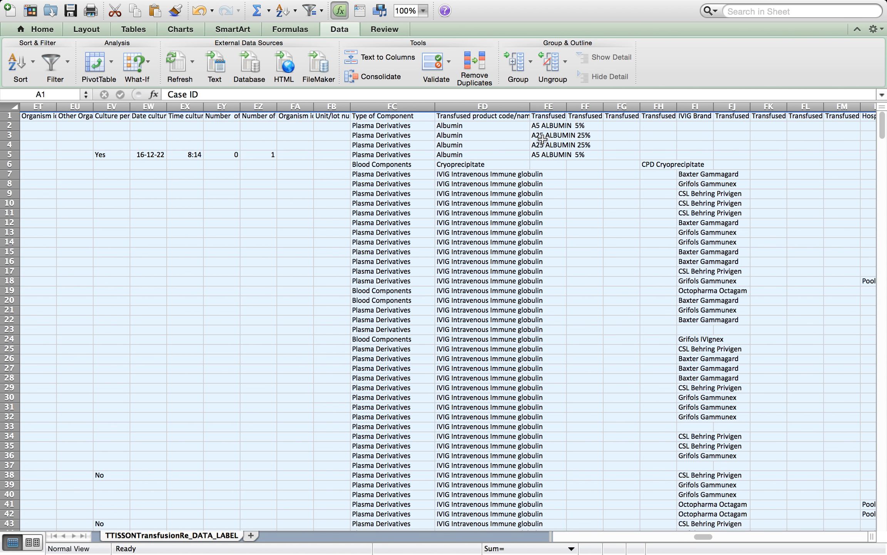
scroll(543, 139, "left", 3)
scroll(543, 140, "right", 3)
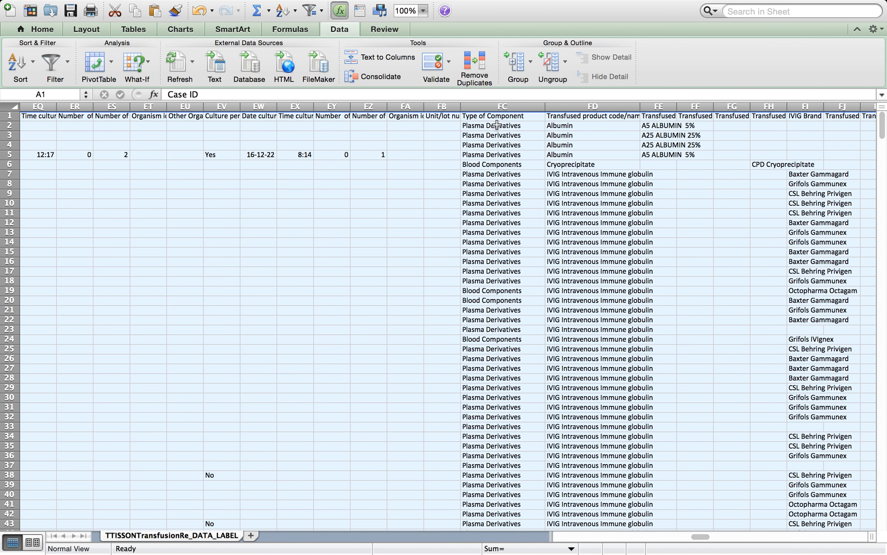
Examine the Type of Component and Transfused product code/name #1 values in the first rows
left_click(481, 116)
left_click(619, 119)
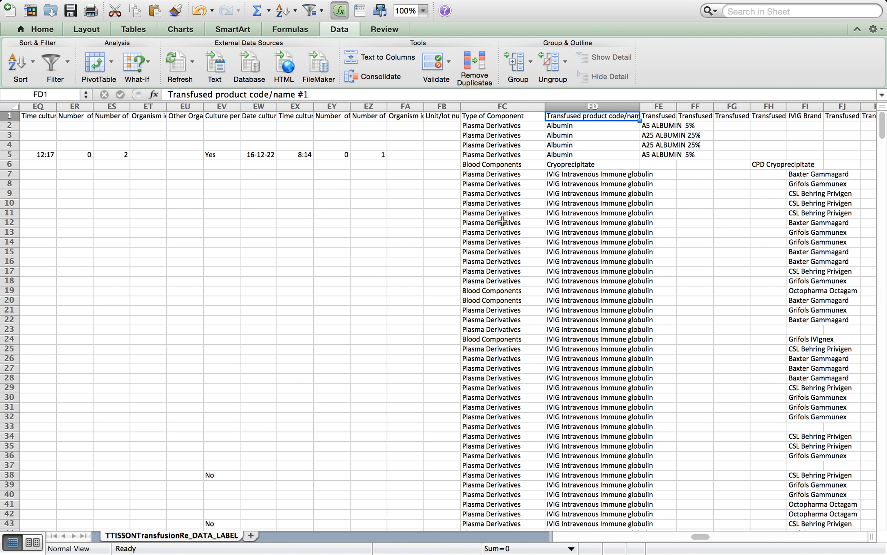
left_click(501, 184)
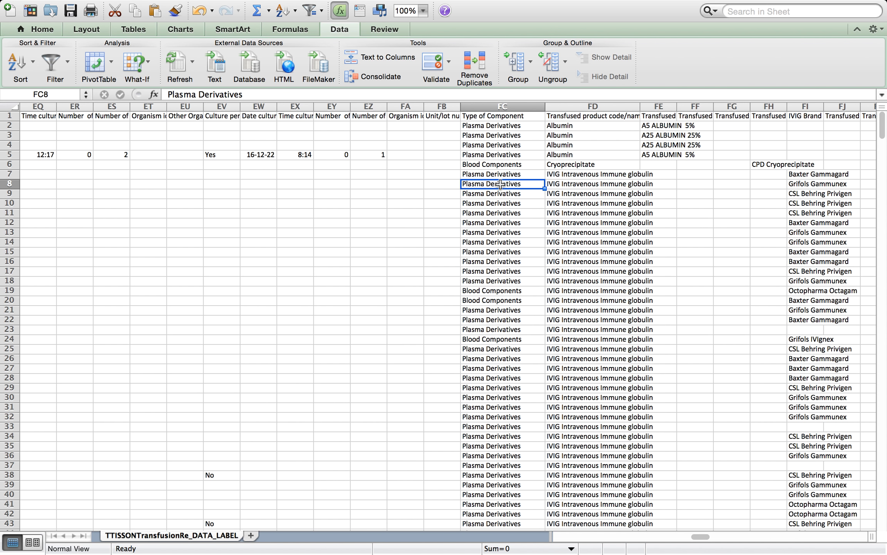
left_click(600, 187)
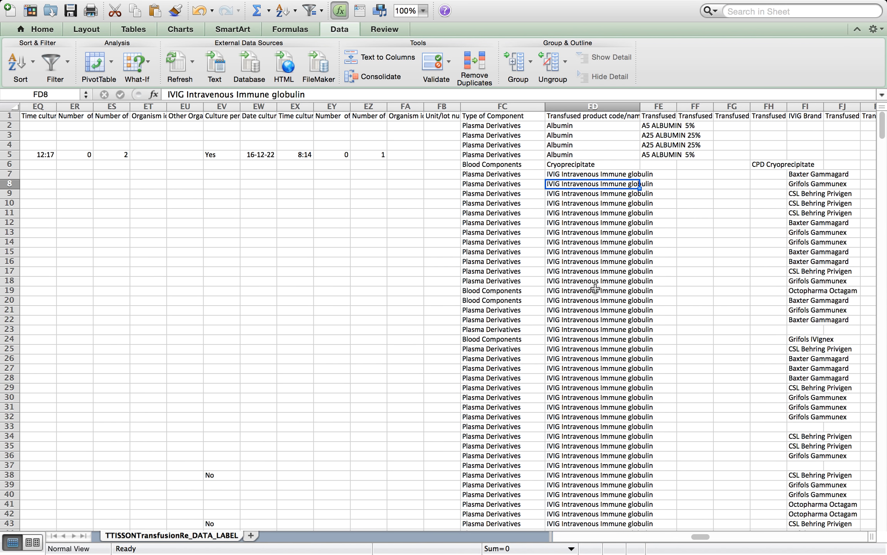
left_click(500, 291)
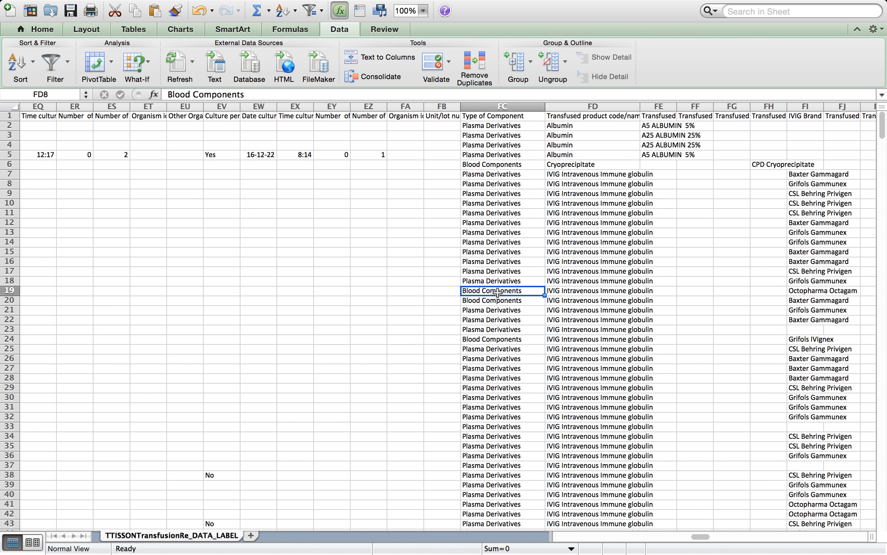
left_click(563, 294)
left_click(520, 301)
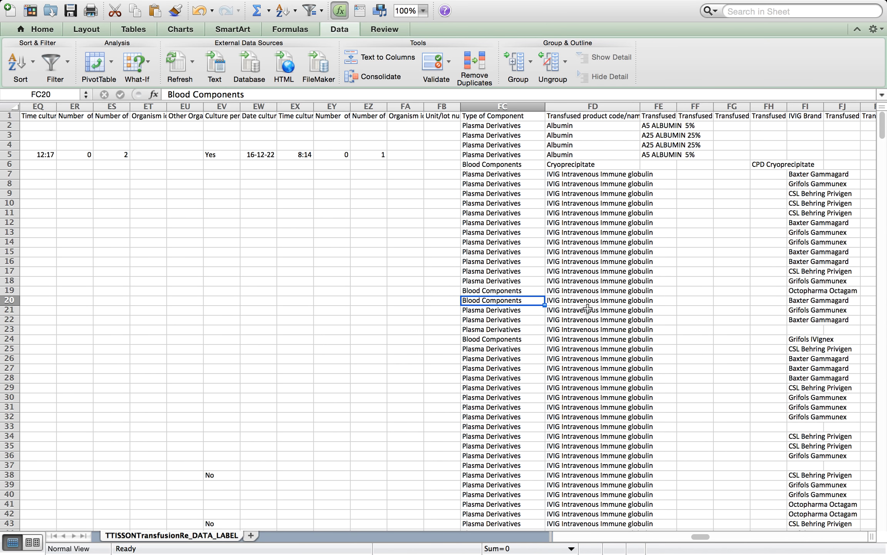
left_click(592, 302)
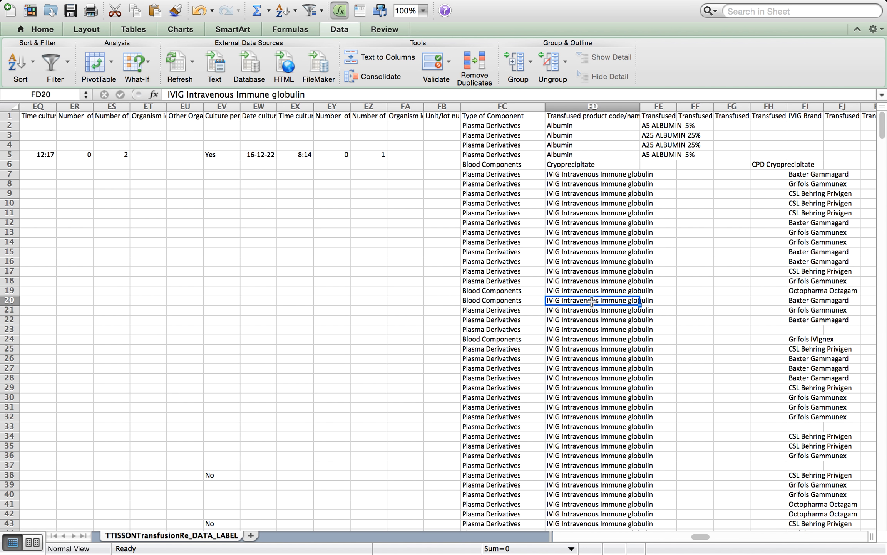
left_click(502, 300)
left_click(500, 286)
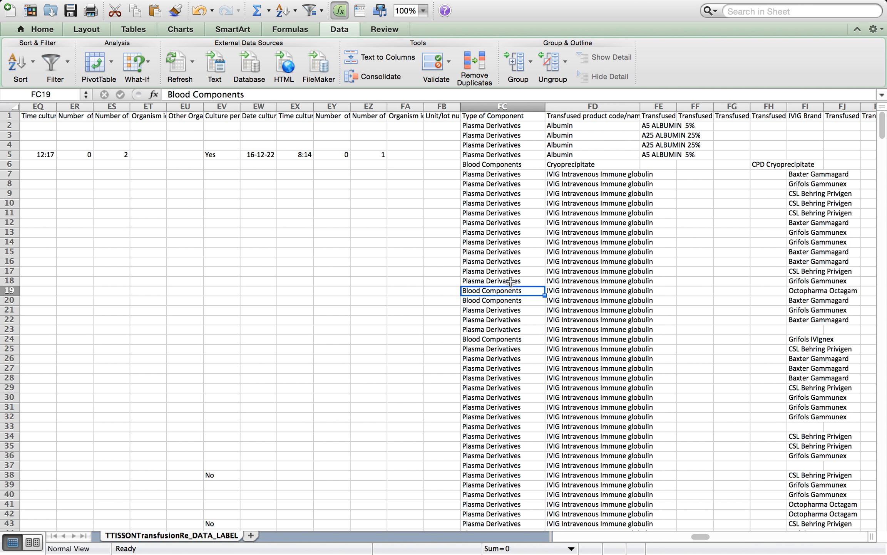
left_click(511, 281)
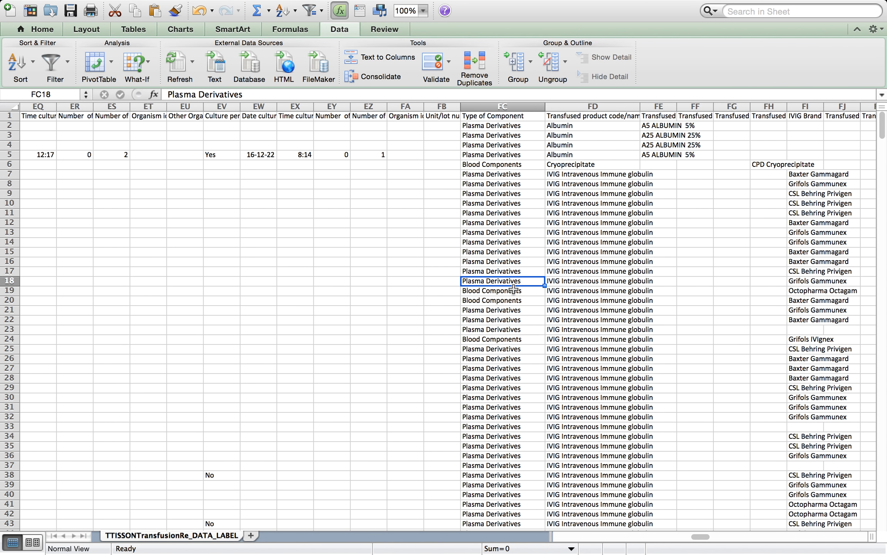
left_click(513, 292)
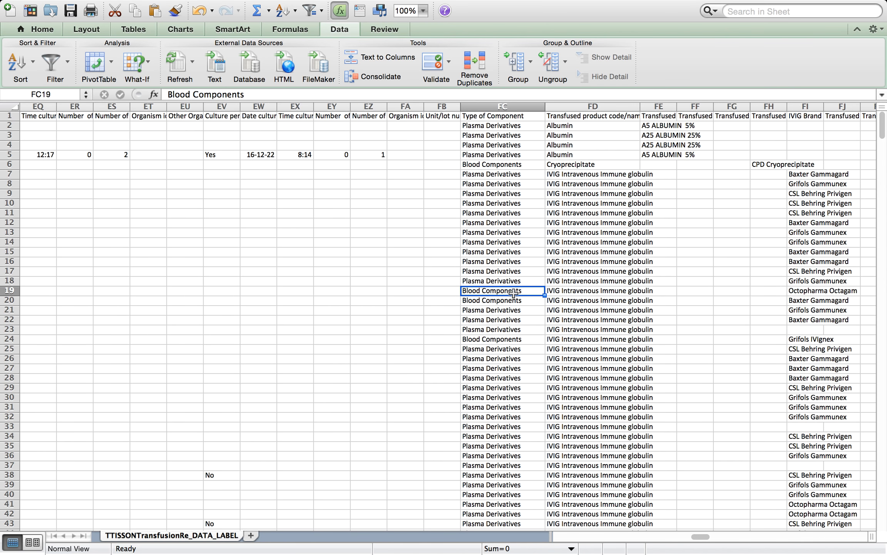
left_click(493, 167)
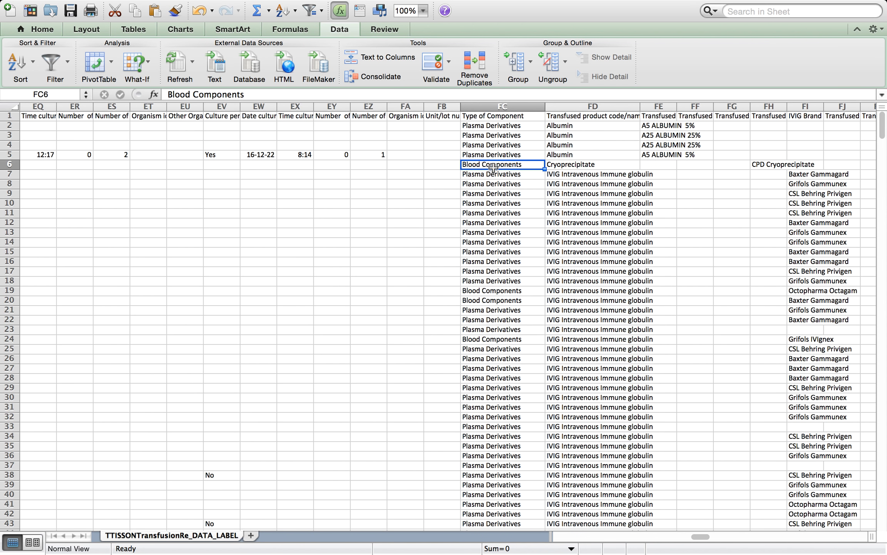
Inspect the Type of Component entries among the Plasma product rows further down the sheet
scroll(511, 284, "down", 20)
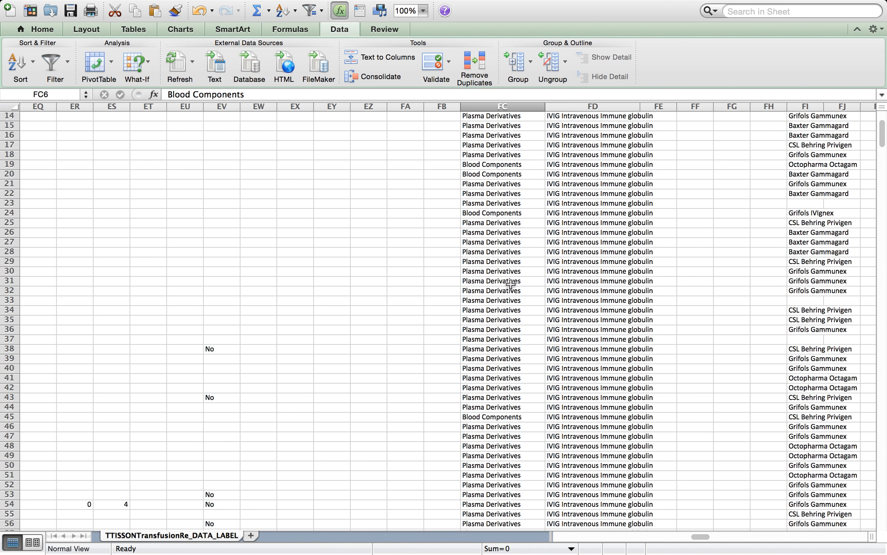
scroll(511, 284, "down", 15)
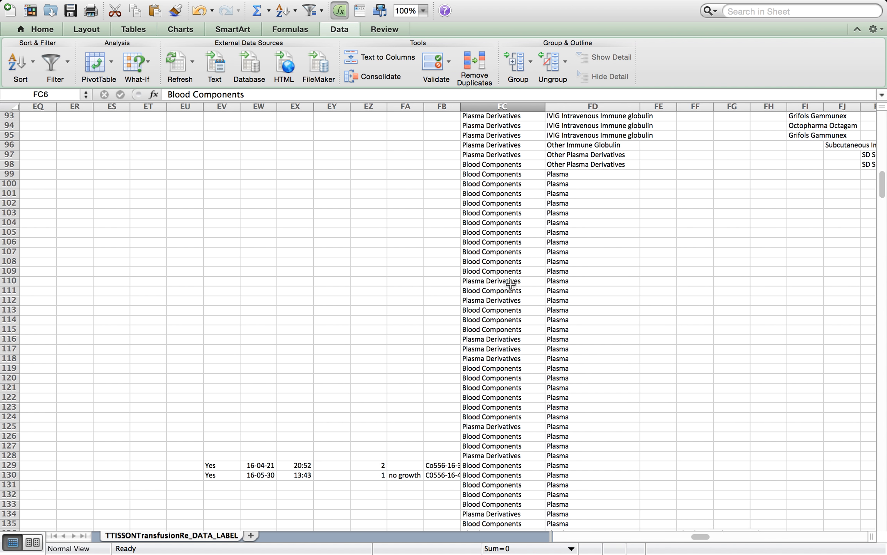
left_click(574, 251)
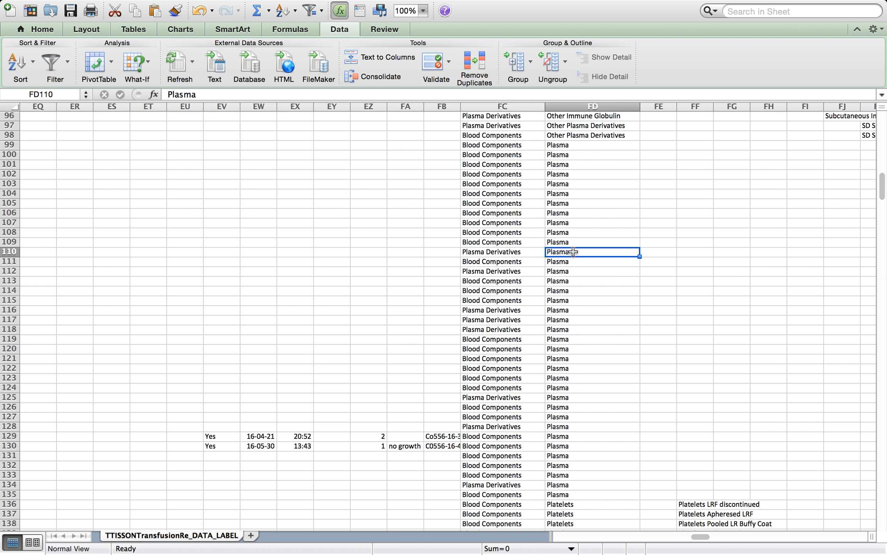
left_click(480, 262)
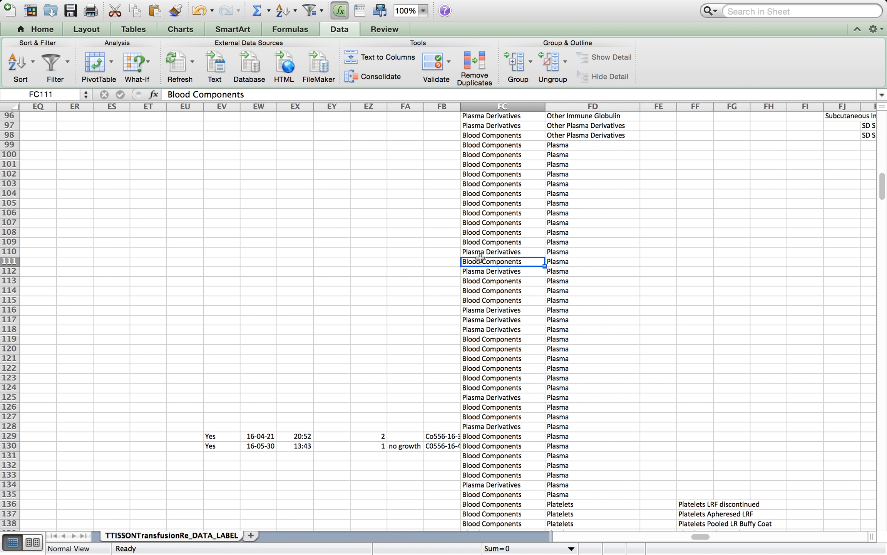
left_click(479, 252)
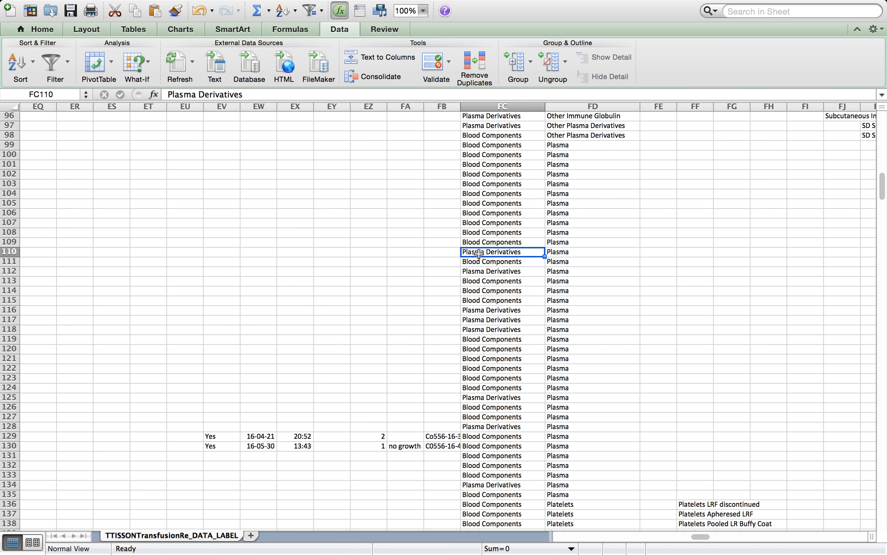
scroll(478, 253, "up", 20)
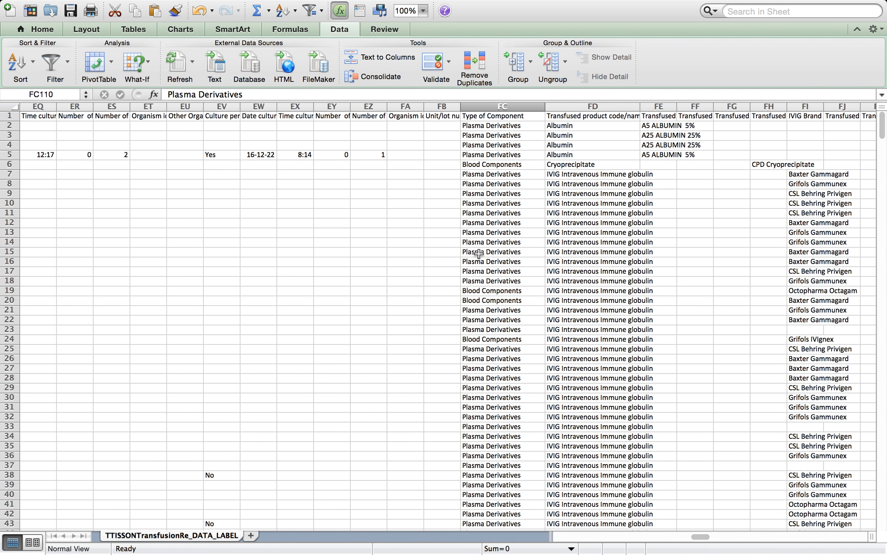
scroll(478, 253, "left", 20)
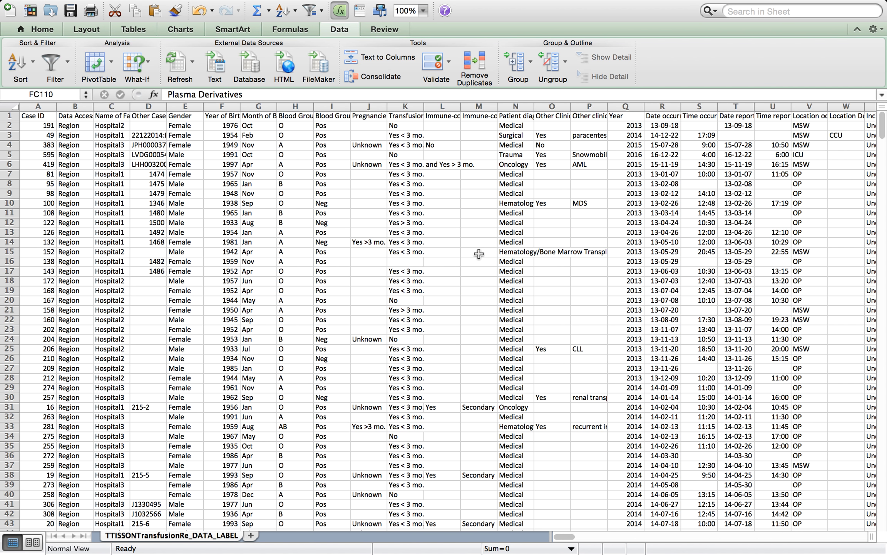
Add a new worksheet and rename it Report
mouse_move(261, 541)
left_click(252, 537)
right_click(253, 536)
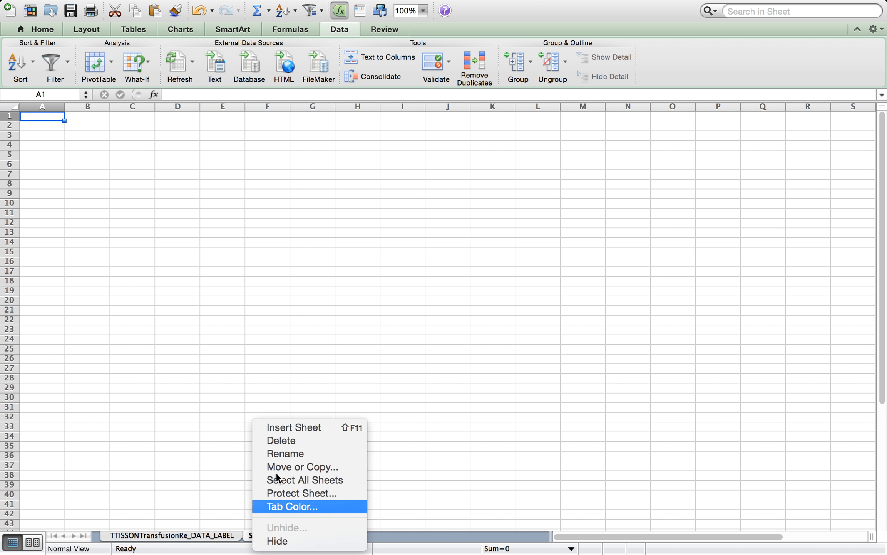
left_click(285, 454)
type("Report")
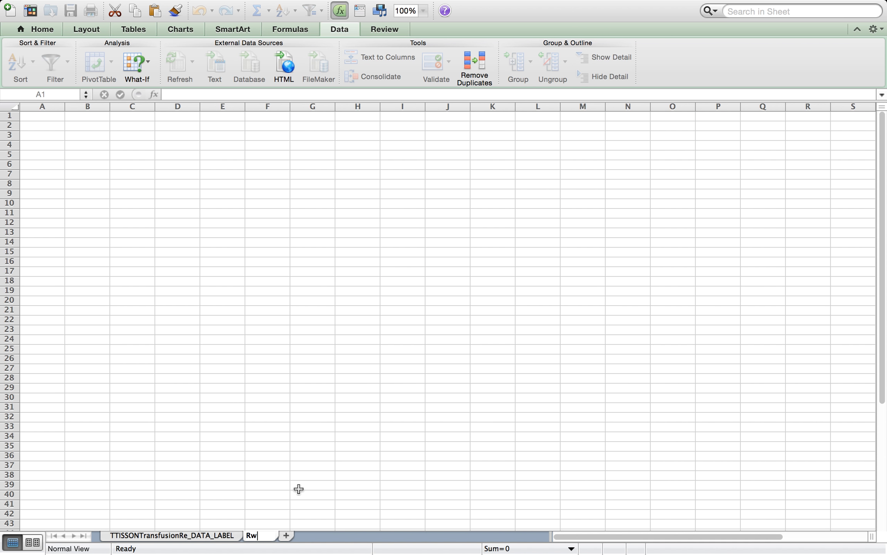
key("Return")
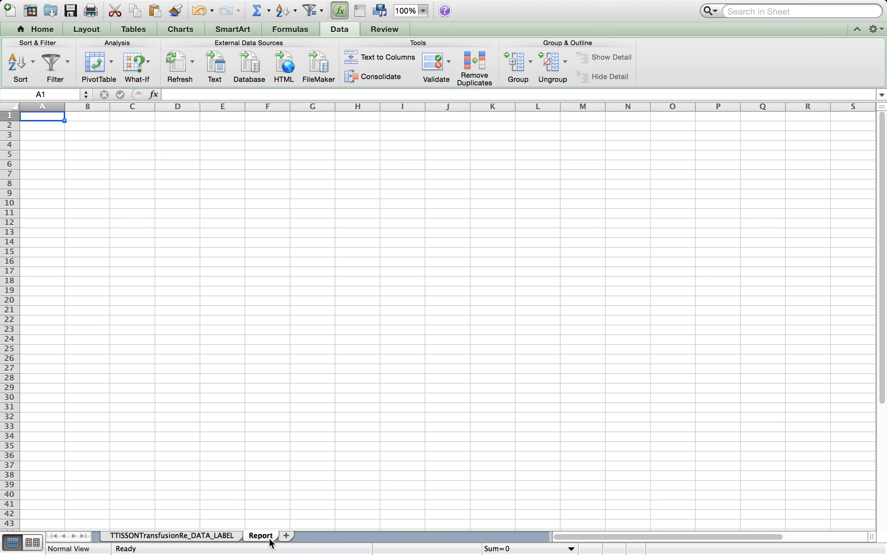
Create an automatic PivotTable from the entire transfusion data sheet, then remove all its default fields from every area
left_click(224, 536)
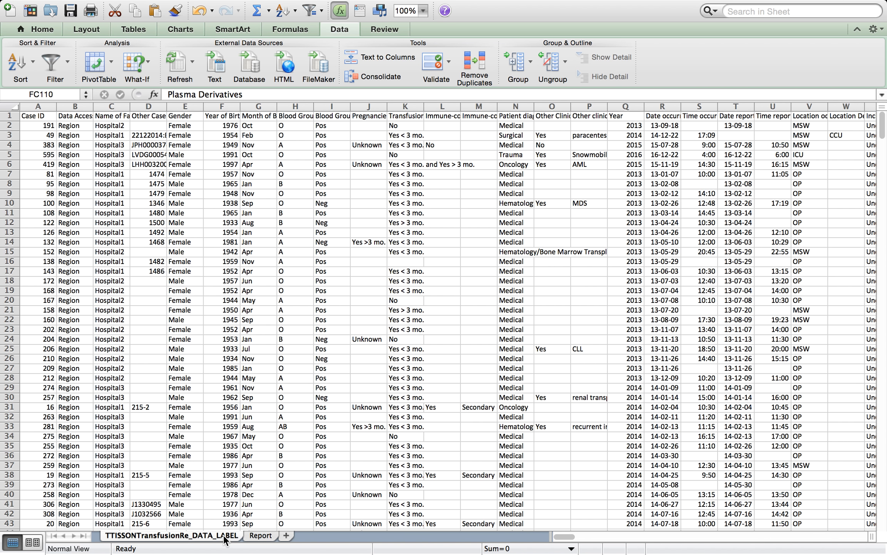
left_click(14, 106)
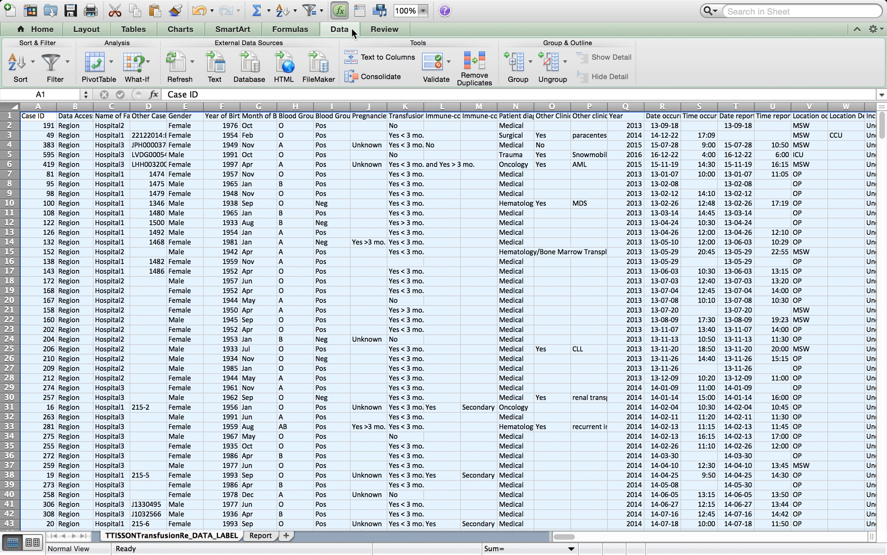
left_click(111, 63)
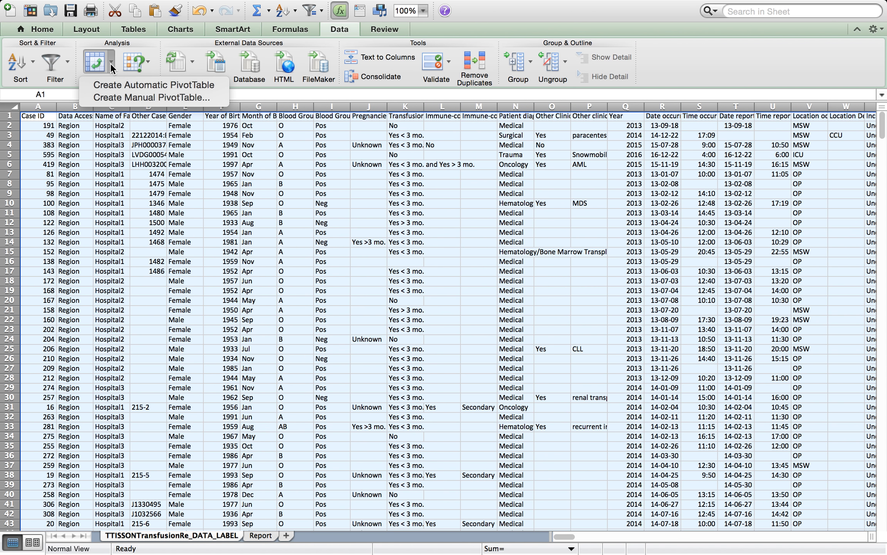
left_click(97, 67)
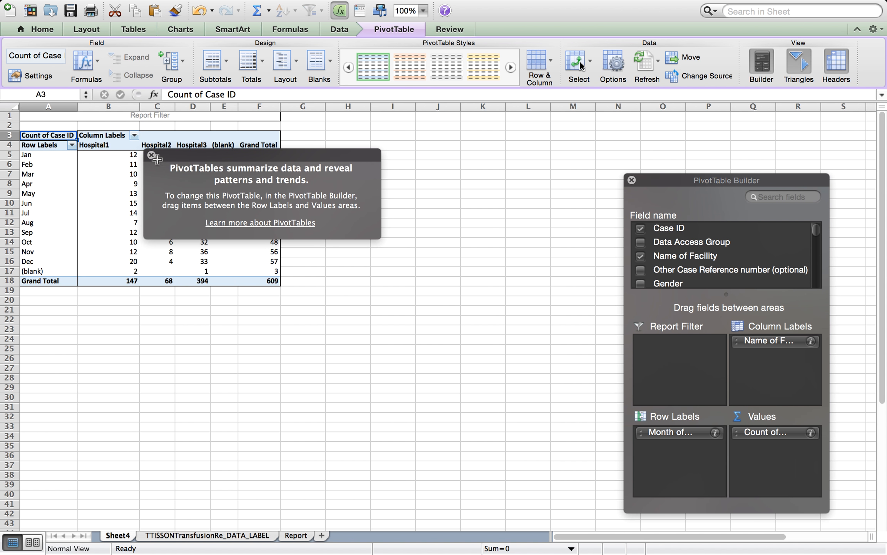
left_click(149, 156)
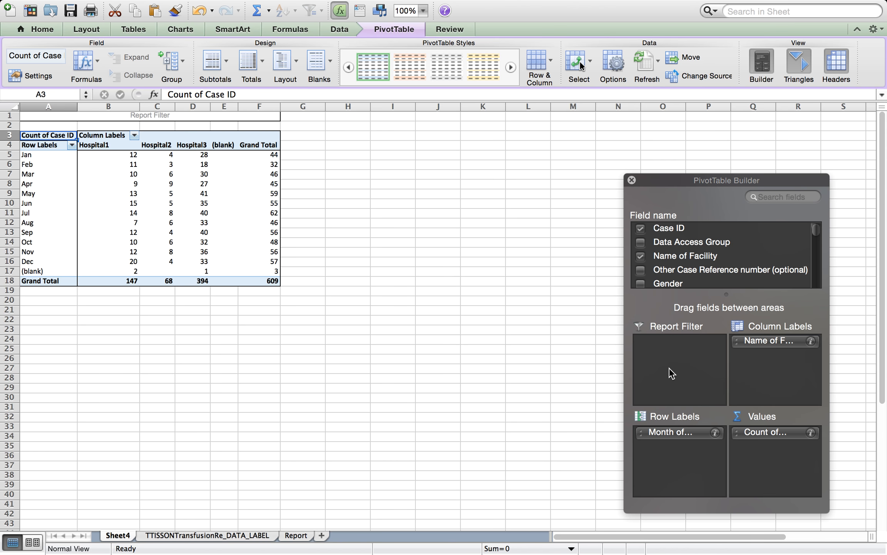
left_click_drag(681, 431, 697, 260)
left_click_drag(768, 341, 747, 256)
left_click_drag(772, 432, 750, 250)
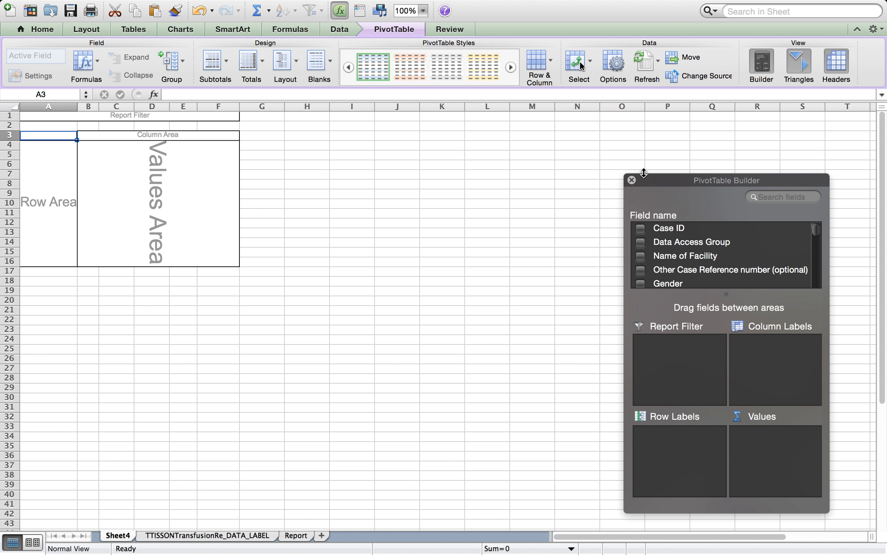
Add Case ID to the PivotTable values as a count
left_click_drag(645, 165, 638, 108)
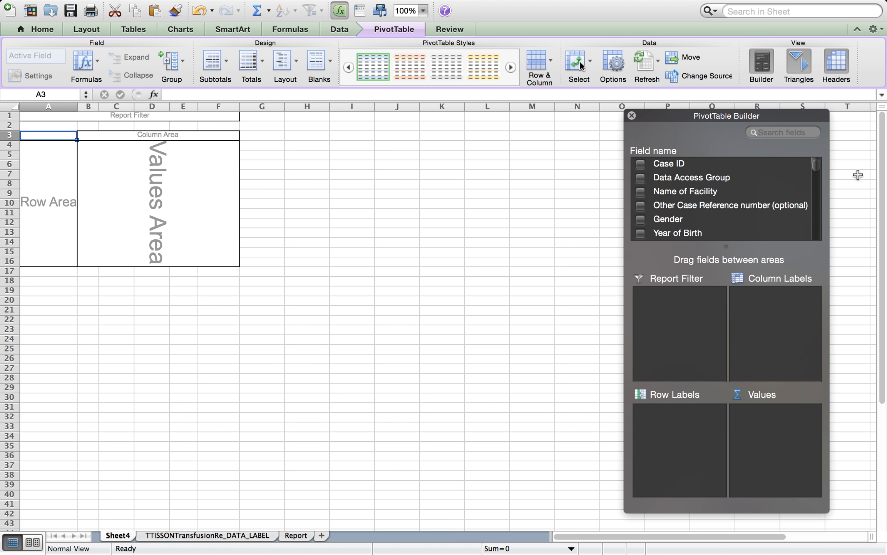
left_click_drag(829, 169, 870, 169)
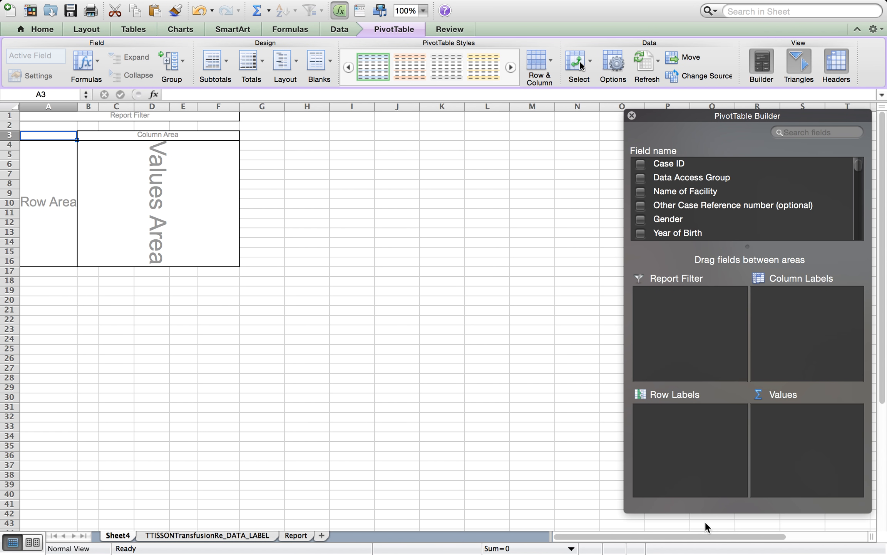
scroll(661, 219, "down", 5)
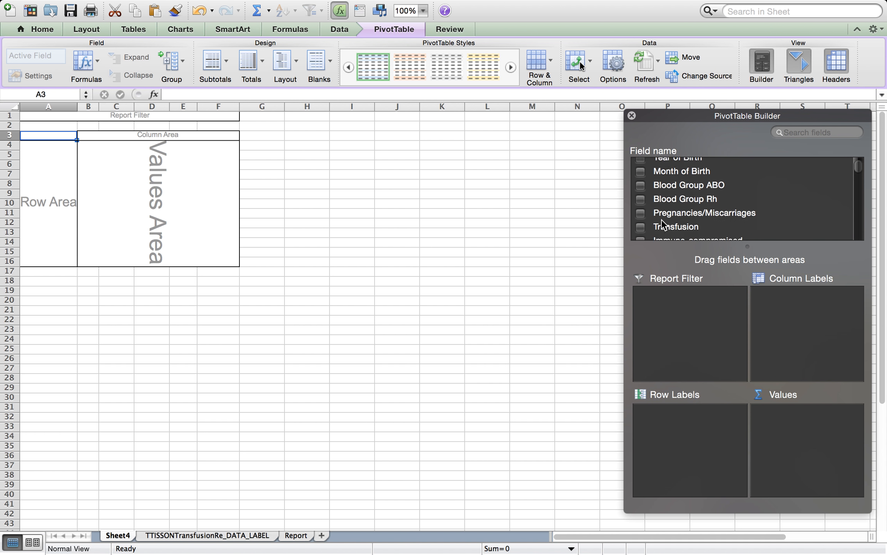
scroll(661, 220, "down", 2)
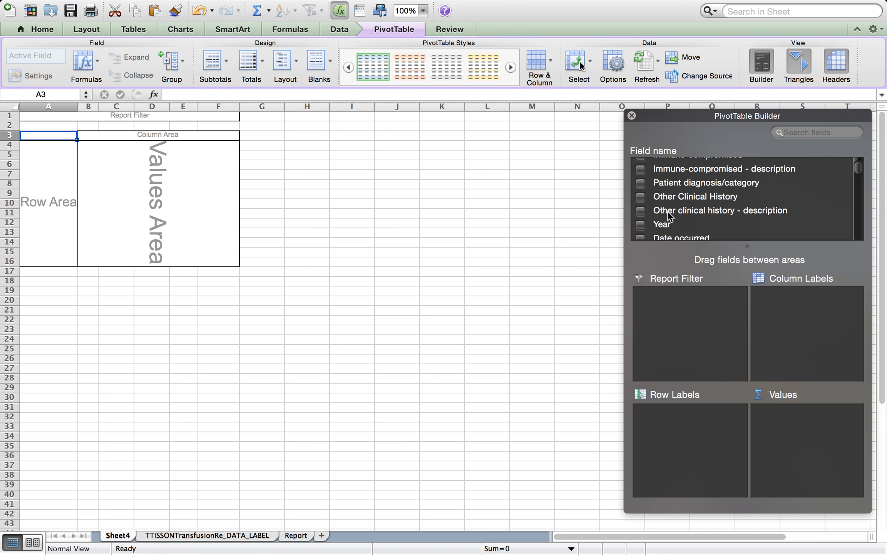
scroll(689, 204, "down", 2)
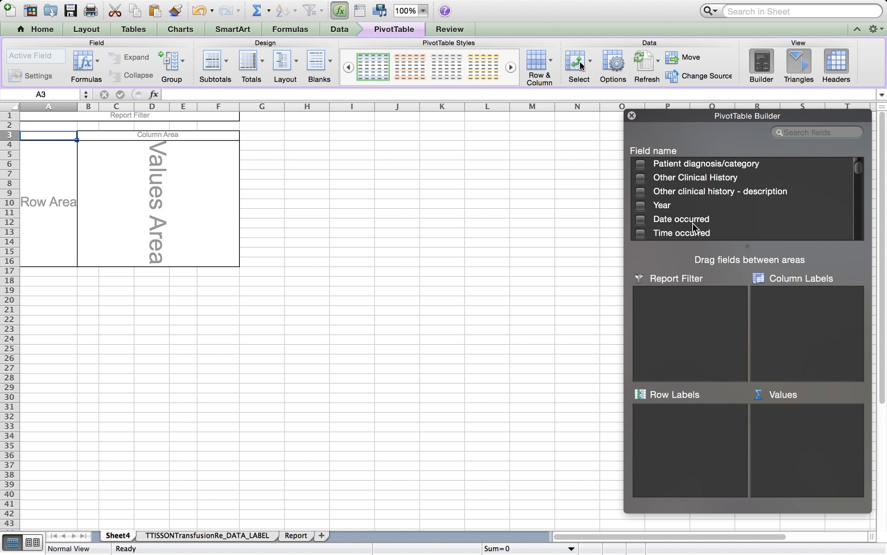
scroll(692, 223, "up", 10)
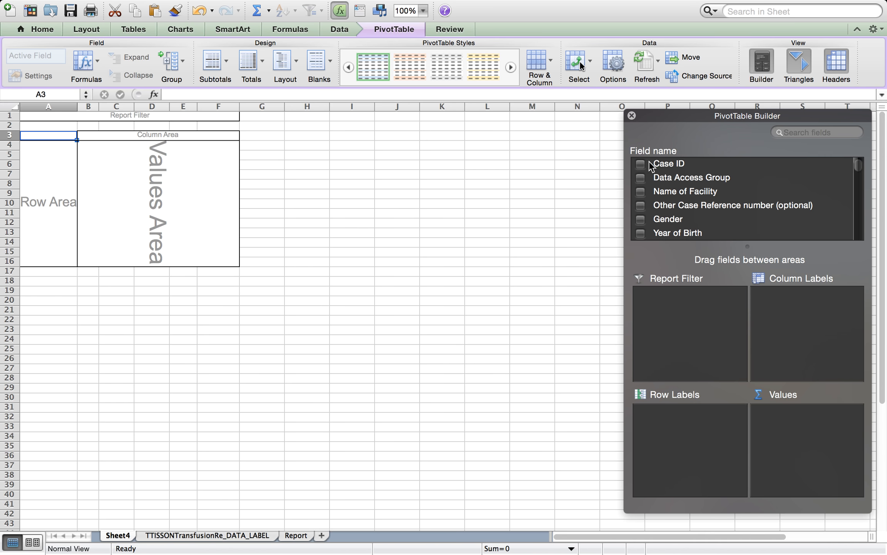
left_click_drag(652, 161, 807, 456)
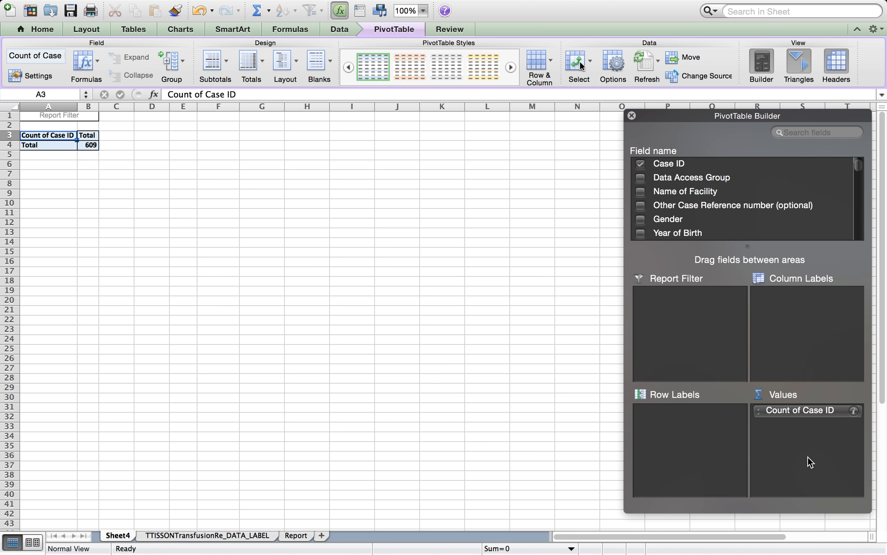
Add Year as a report filter and restrict it to 2016 and 2017
mouse_move(858, 172)
left_mouse_down()
mouse_move(861, 195)
mouse_move(859, 164)
left_mouse_up()
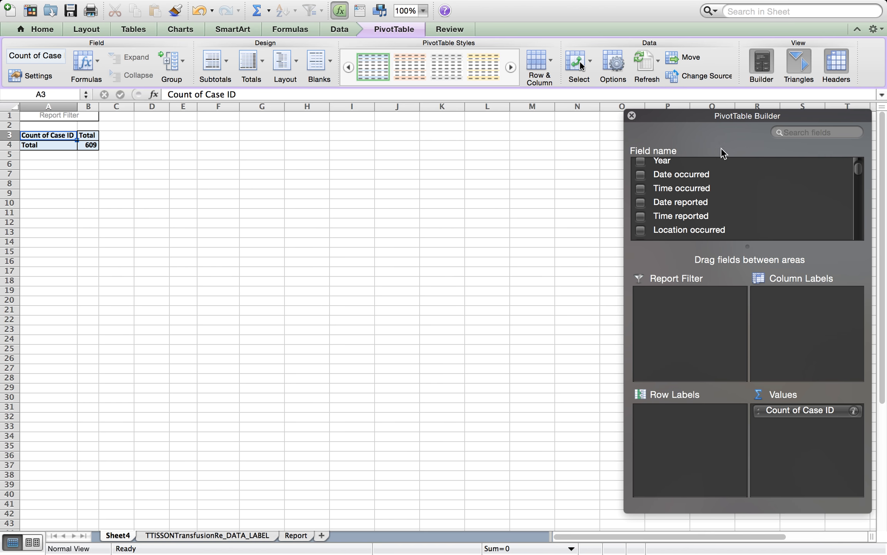
left_click_drag(669, 161, 692, 361)
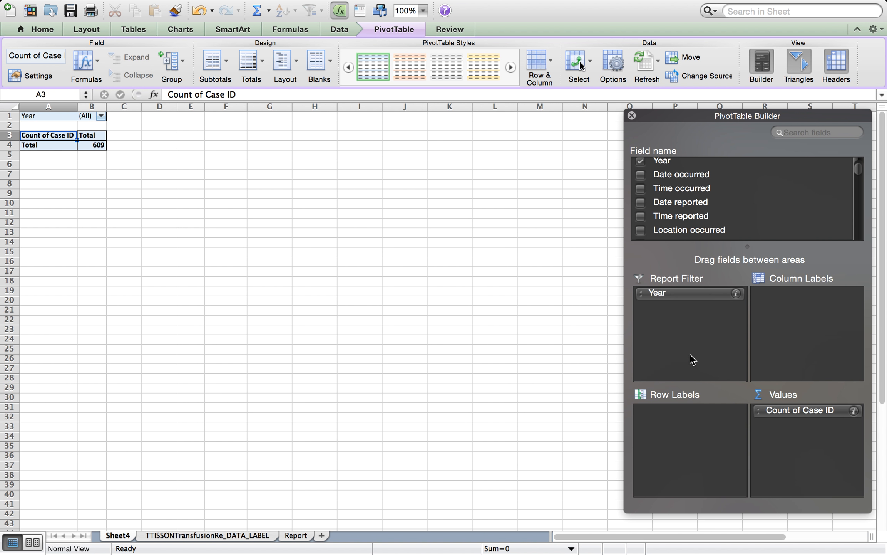
left_click(101, 116)
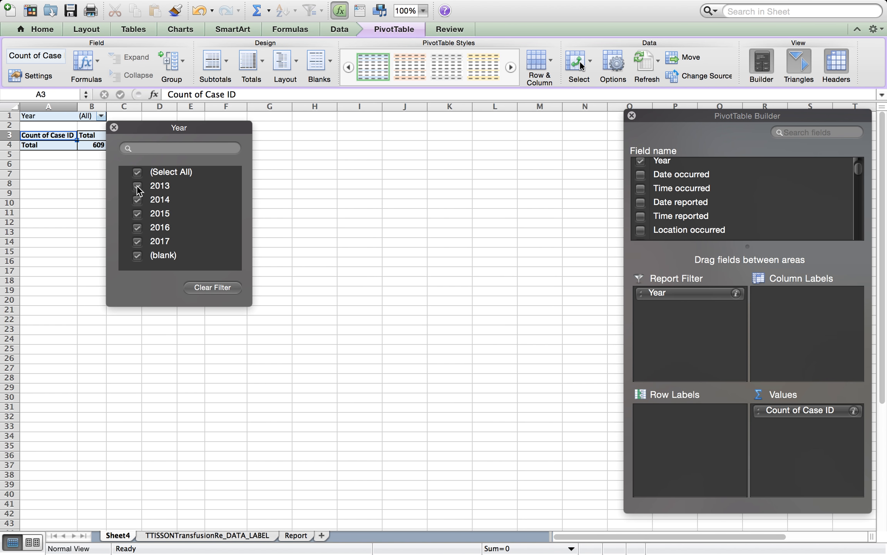
left_click(137, 173)
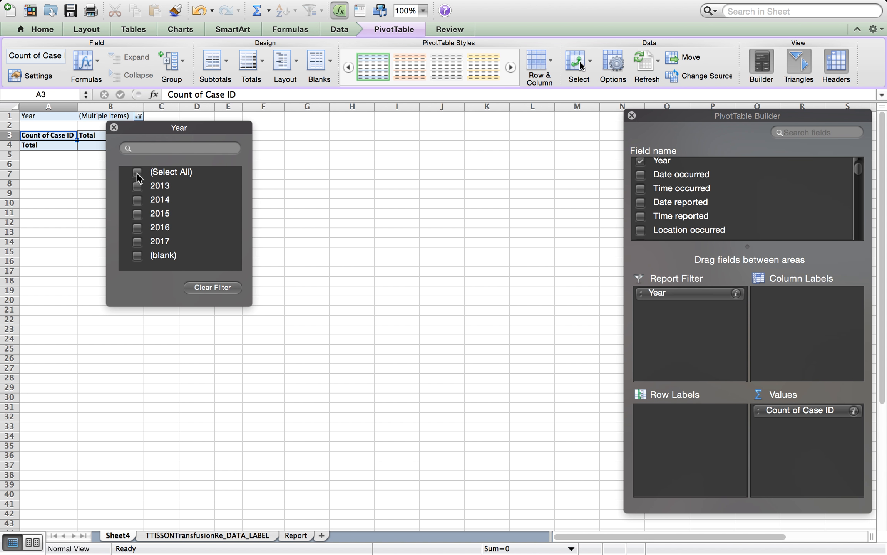
left_click(140, 227)
left_click(137, 241)
left_click(391, 202)
Add Type of Adverse Transfusion Reaction as a report filter, excluding the No Transfusion Reaction entry
left_click(111, 135)
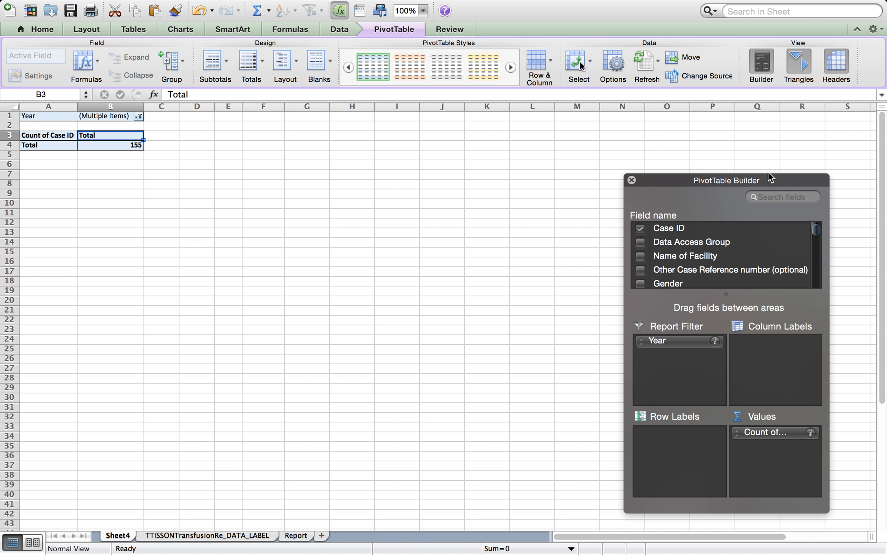
left_click_drag(817, 230, 817, 255)
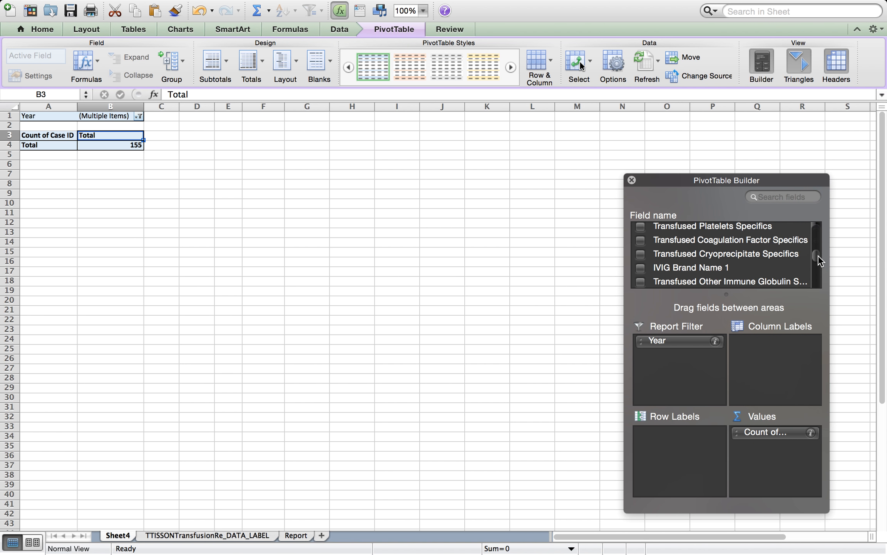
left_click_drag(734, 174, 734, 109)
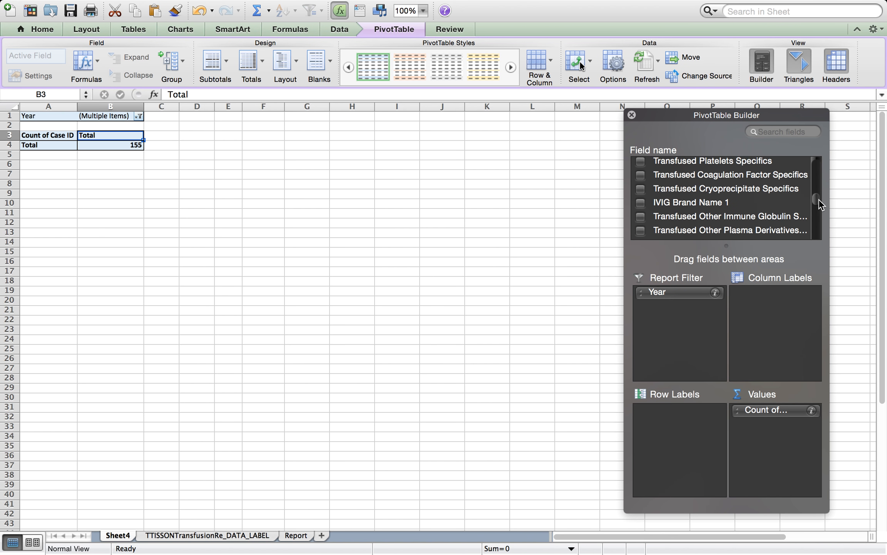
left_click_drag(819, 199, 823, 224)
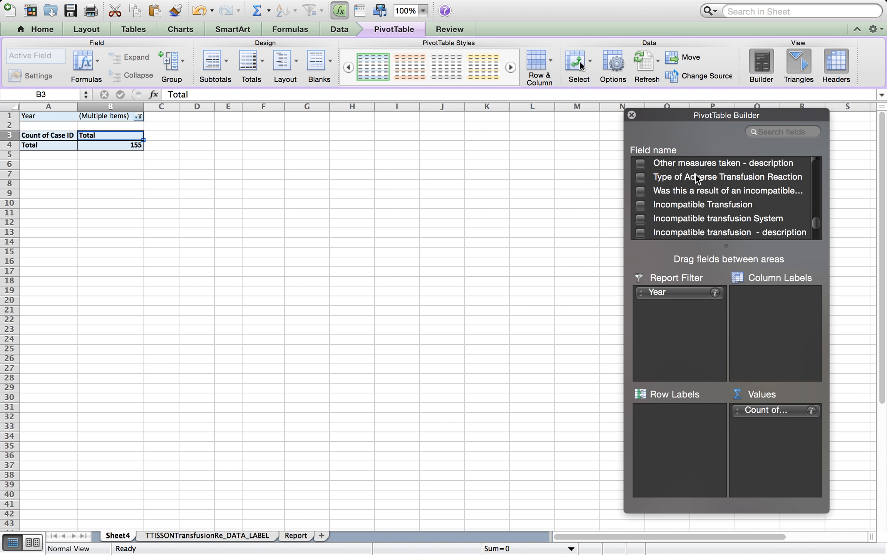
left_click_drag(695, 174, 693, 352)
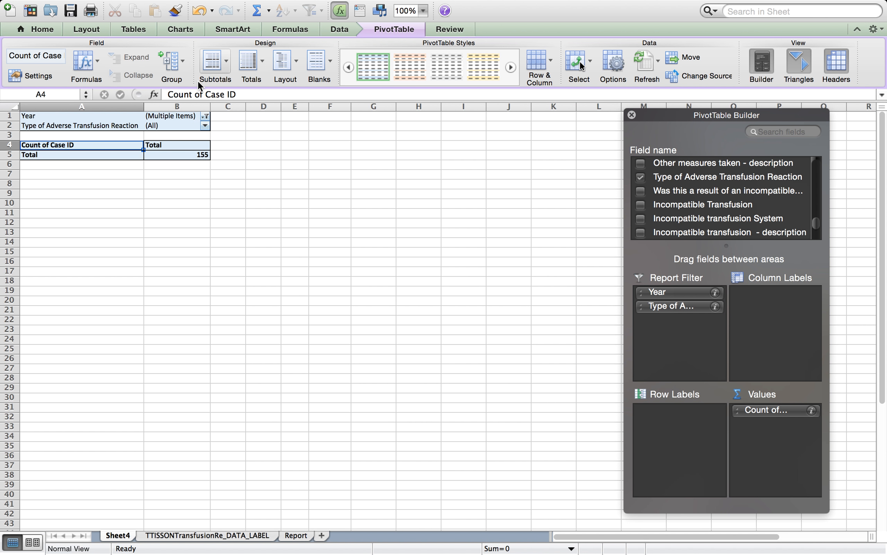
left_click(205, 126)
left_click_drag(337, 203, 338, 234)
left_click(244, 246)
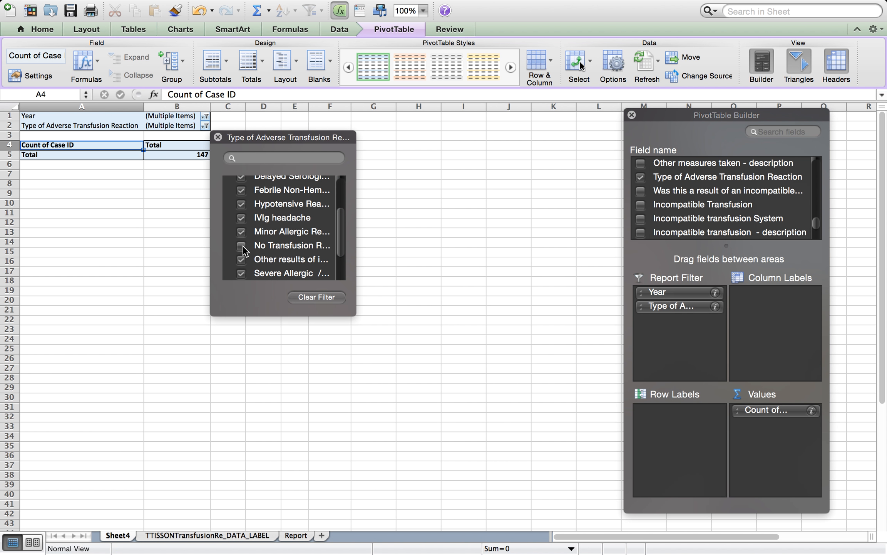
left_click(506, 293)
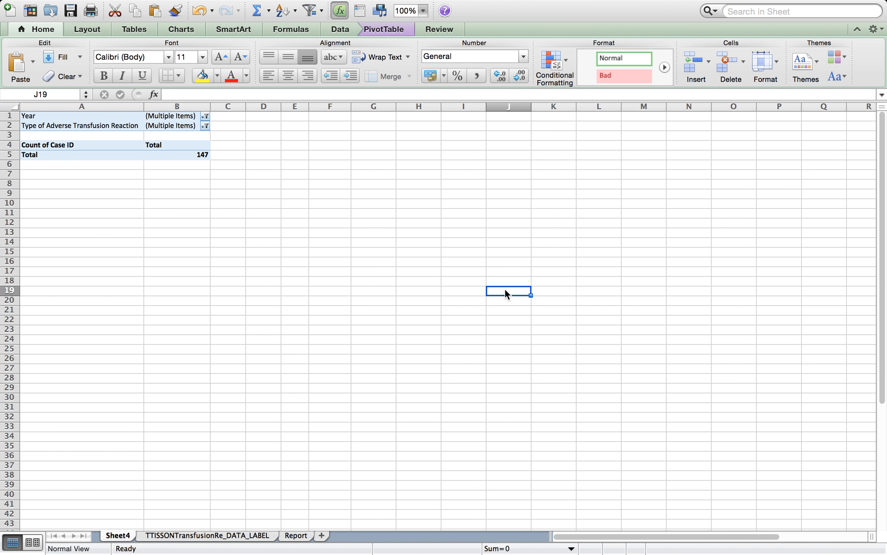
Add Relationship of adverse event to transfusion as a report filter, excluding Doubtful and Ruled out
left_click(177, 127)
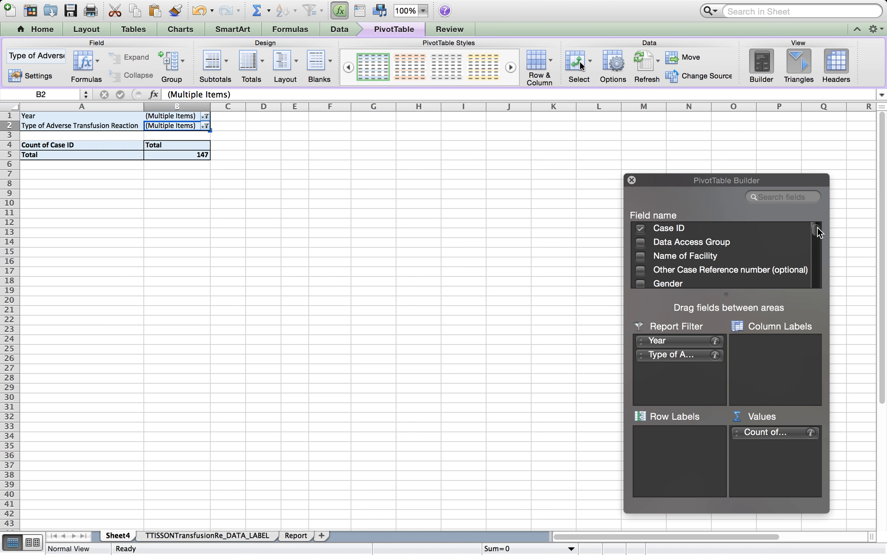
left_click_drag(817, 227, 819, 273)
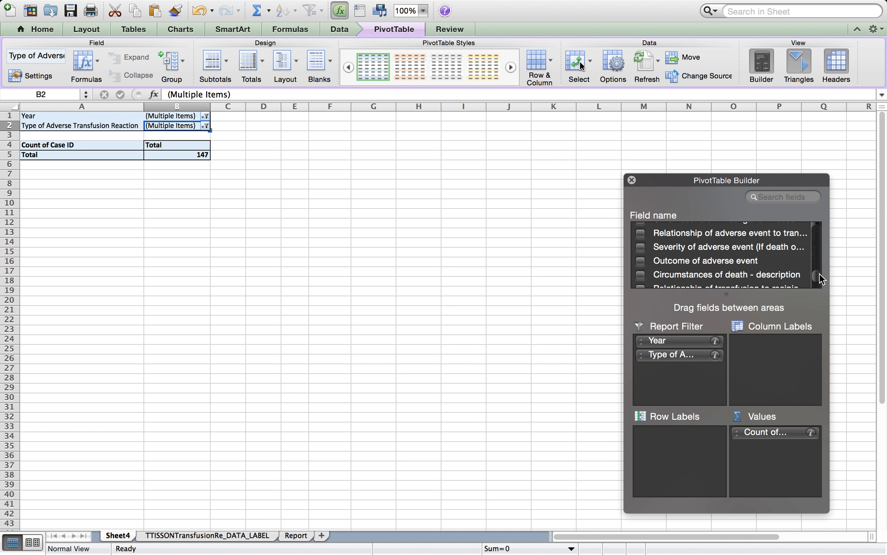
left_click_drag(700, 231, 686, 379)
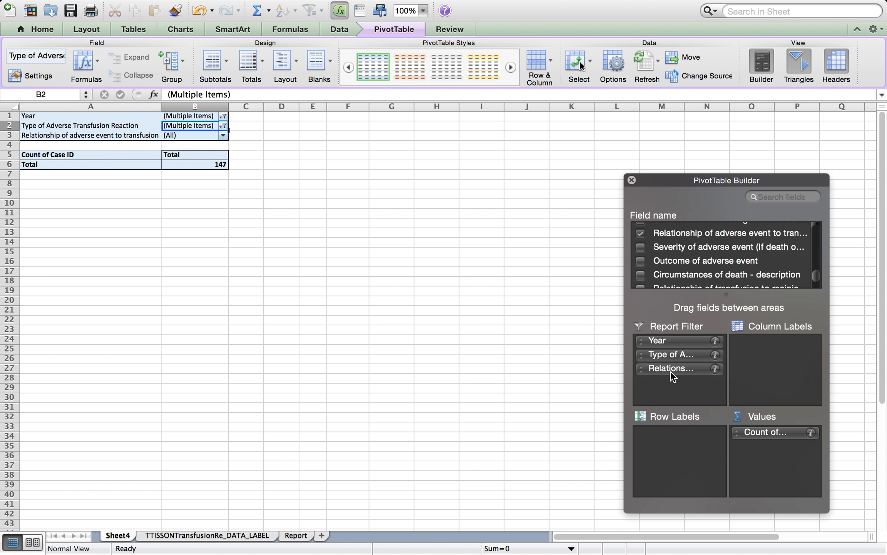
left_click(223, 135)
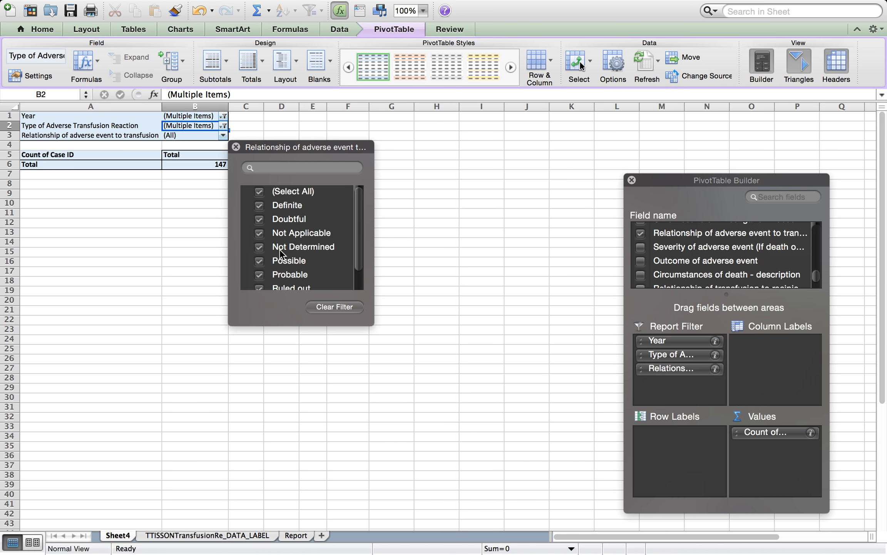
left_click(259, 219)
left_click_drag(362, 204, 360, 233)
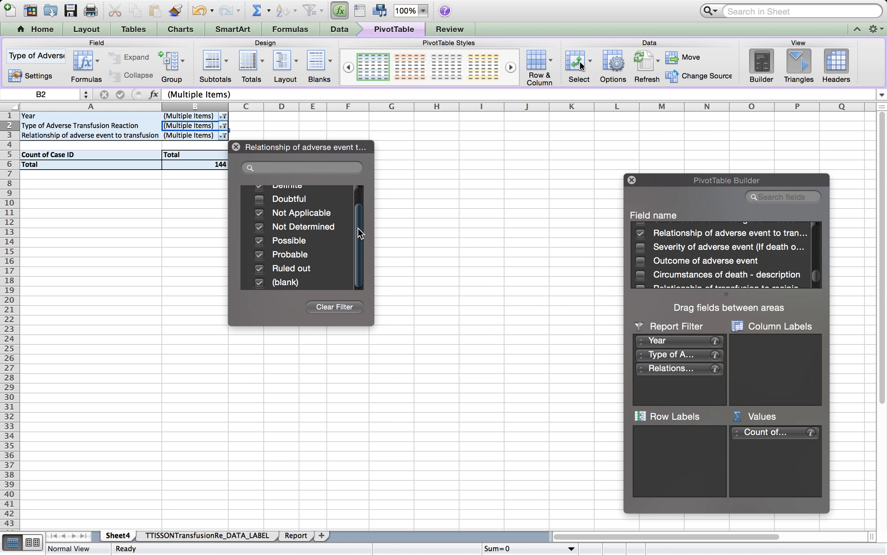
left_click(259, 268)
left_click(459, 242)
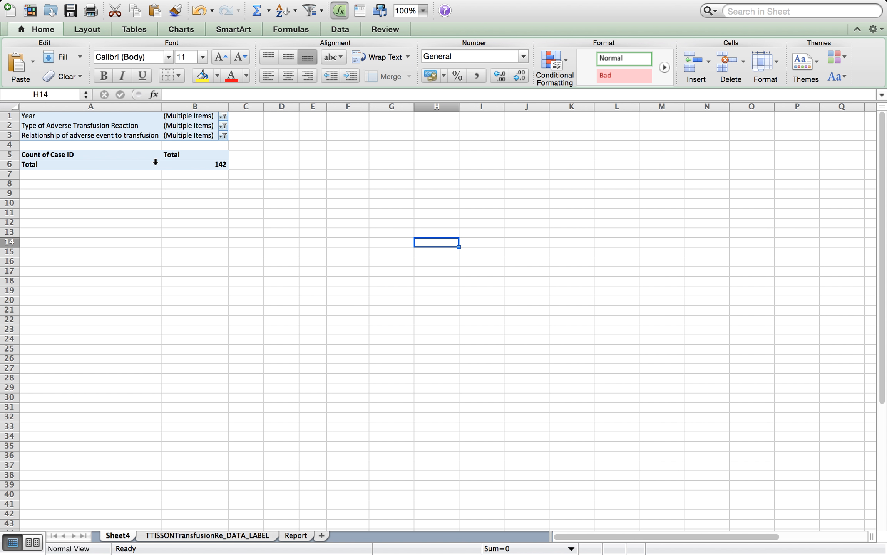
Move Type of Adverse Transfusion Reaction from the report filters into the row labels
left_click(155, 162)
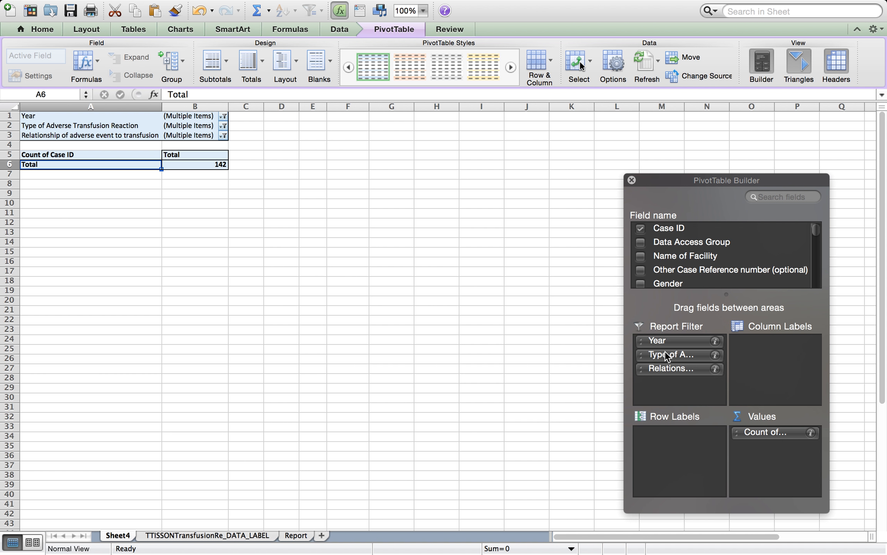
left_click_drag(665, 352, 683, 458)
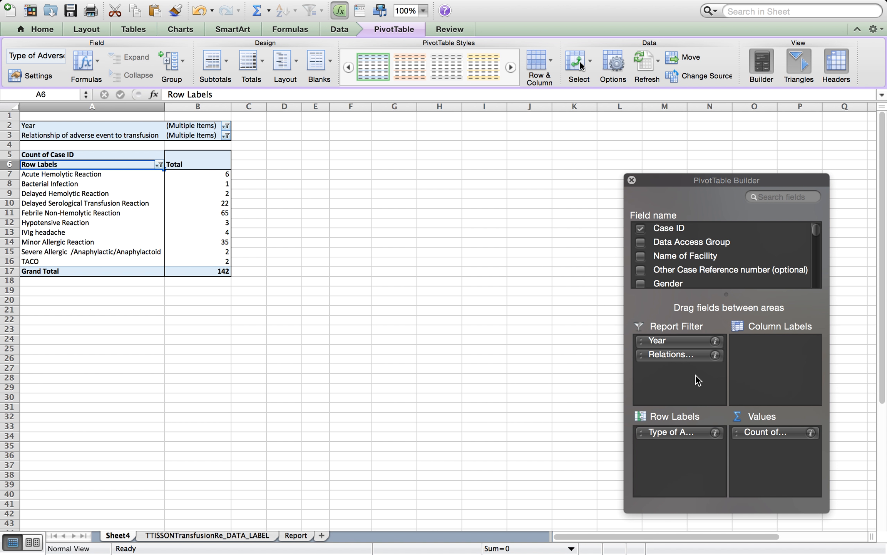
Try moving Year into the column labels, then return it to the report filters
left_click_drag(664, 340, 771, 351)
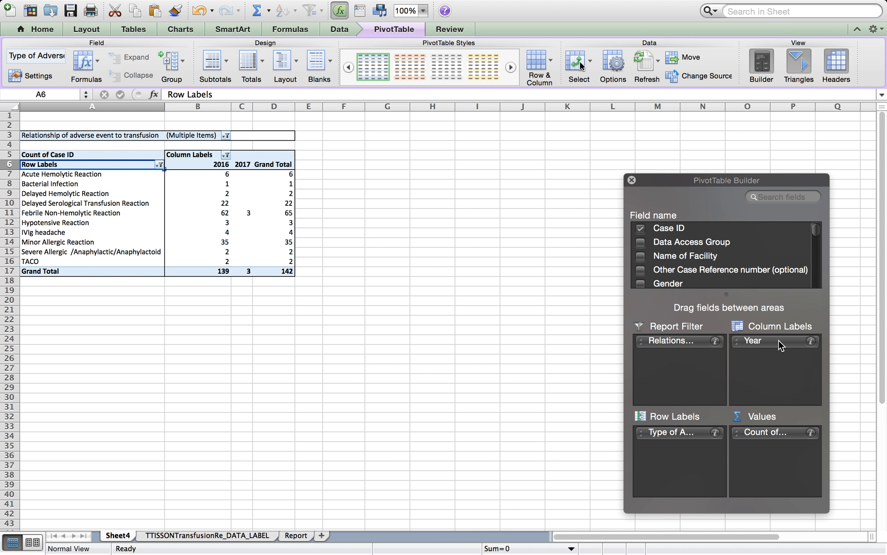
left_click_drag(779, 340, 690, 362)
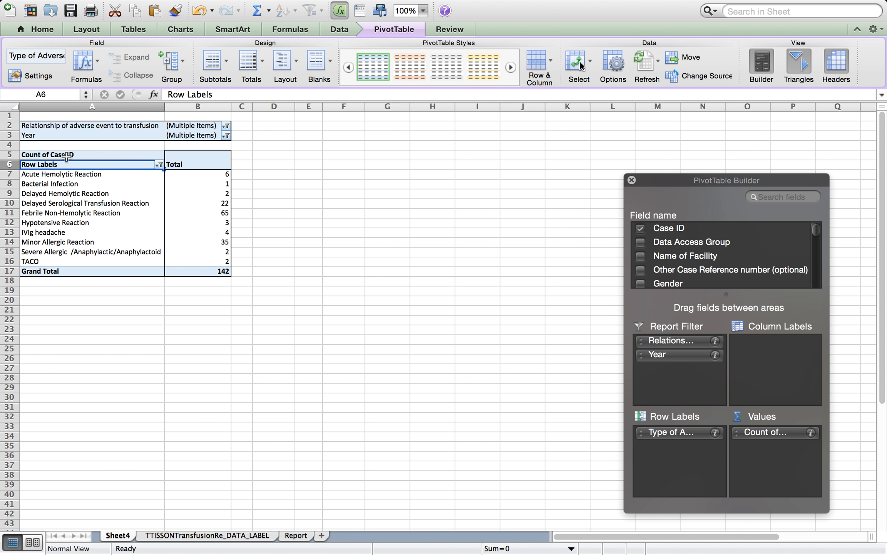
Copy the reaction-type count table and paste it at the top of the Report sheet
left_click_drag(64, 163, 192, 271)
key("super+c")
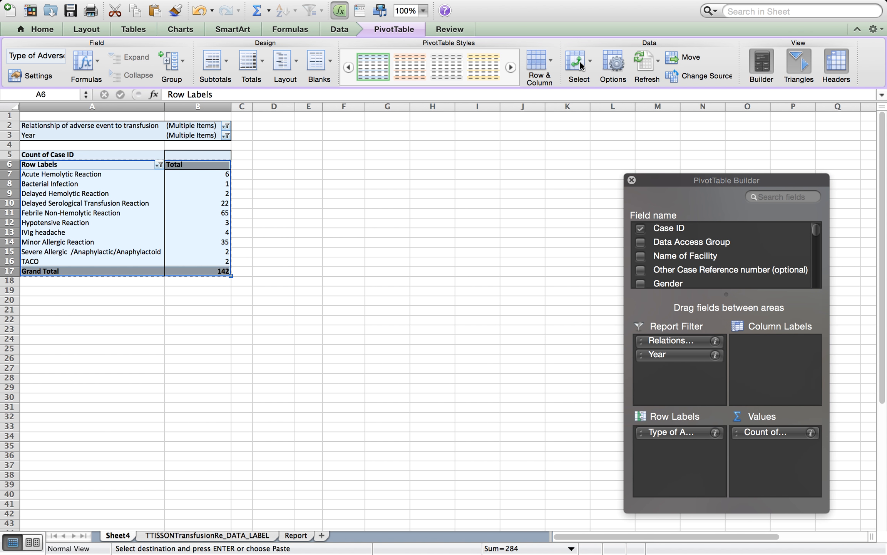
left_click(296, 535)
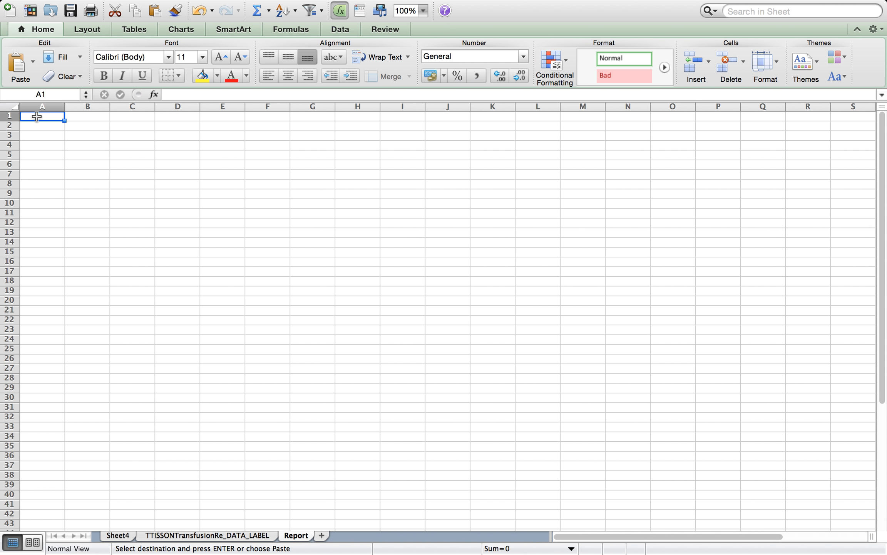
key("super+v")
left_click_drag(64, 106, 212, 109)
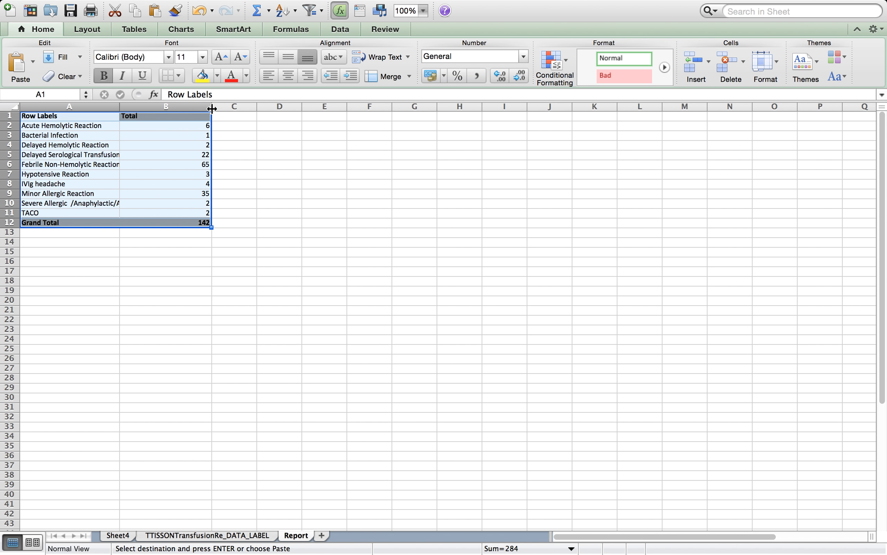
Rename the Row Labels header on the Report sheet to Reactions
left_click(57, 115)
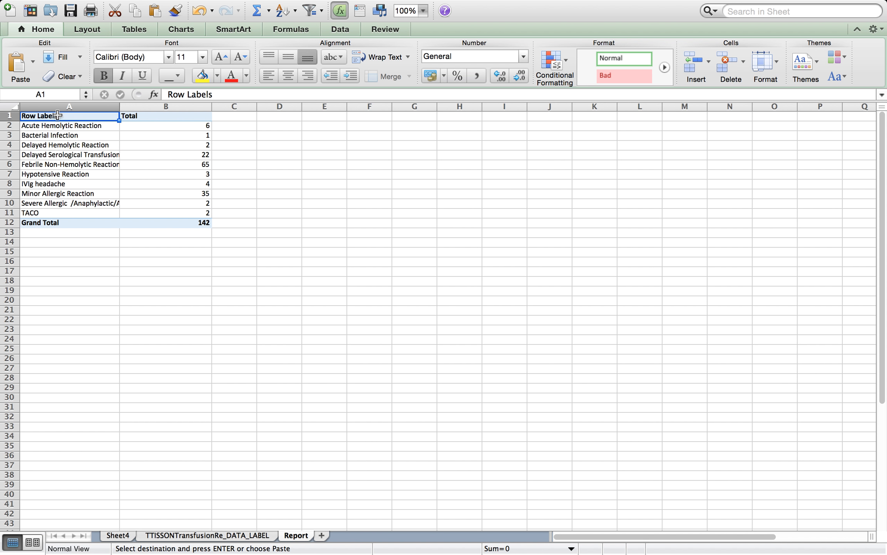
type("Reactiosn")
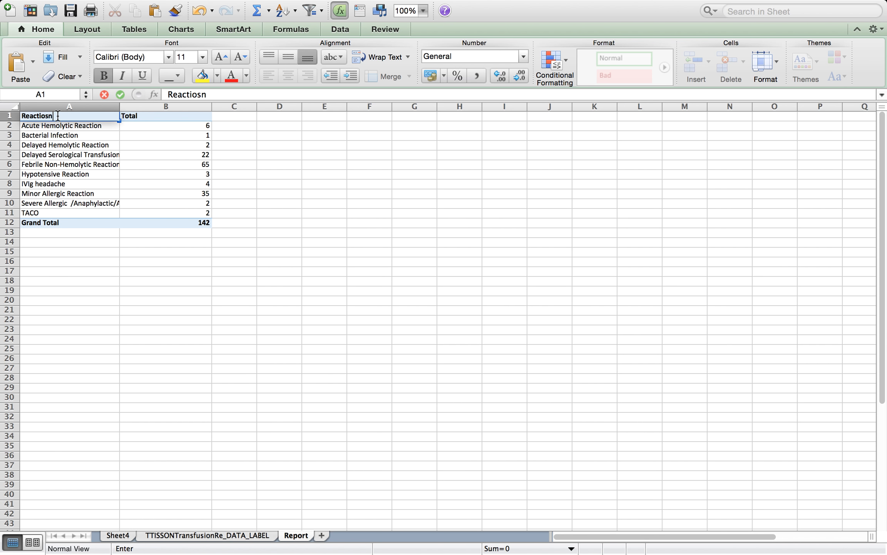
left_click(206, 321)
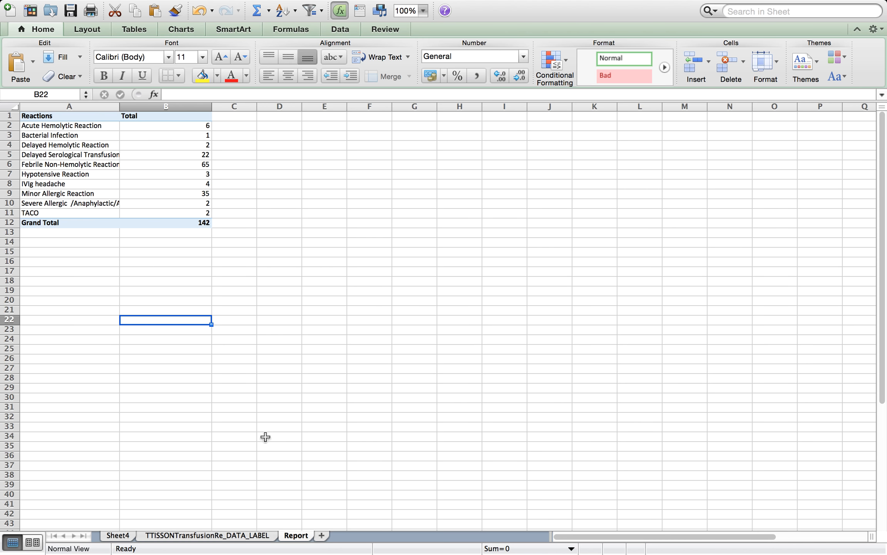
Back in the PivotTable, add Type of Component to the column labels
left_click(118, 535)
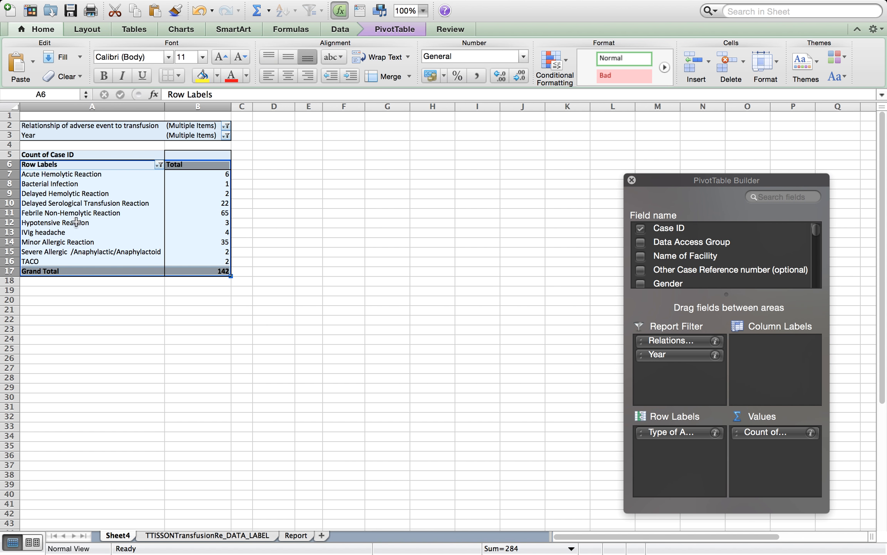
left_click(52, 166)
left_click(52, 166)
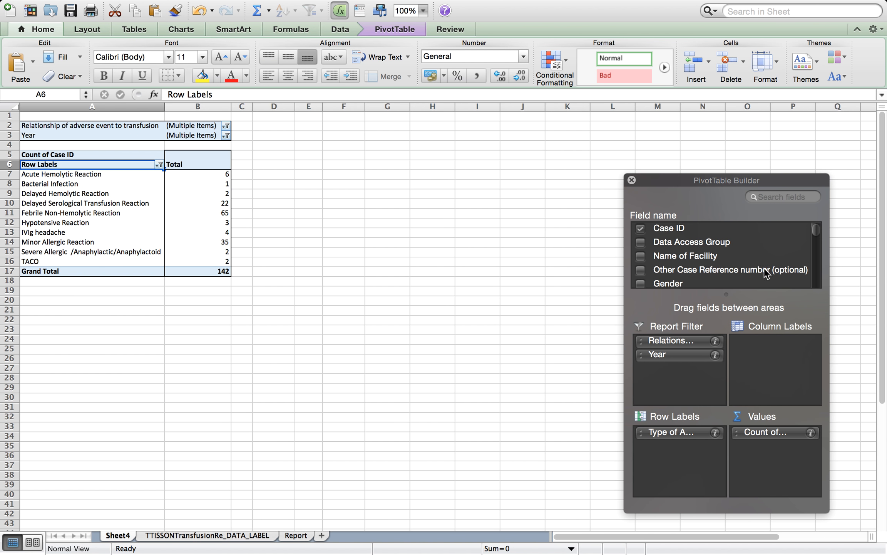
left_click_drag(818, 238, 819, 257)
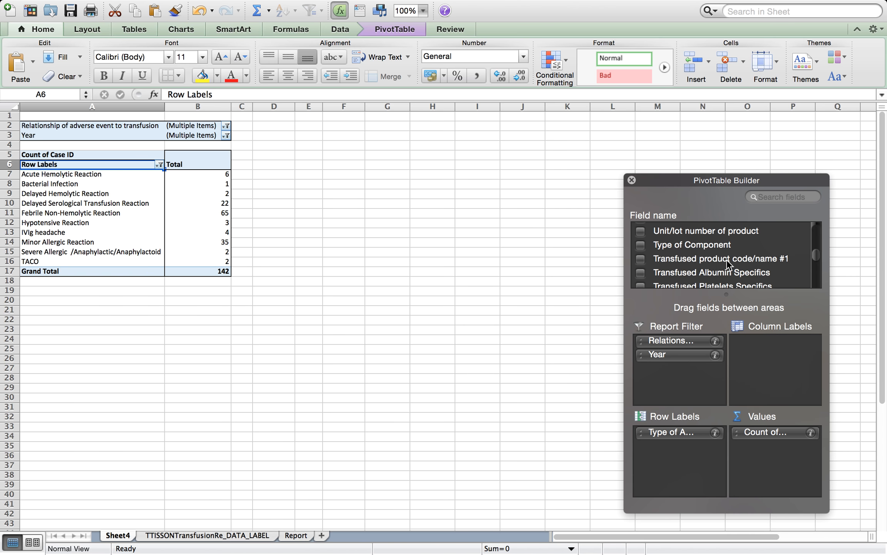
left_click_drag(692, 242, 768, 373)
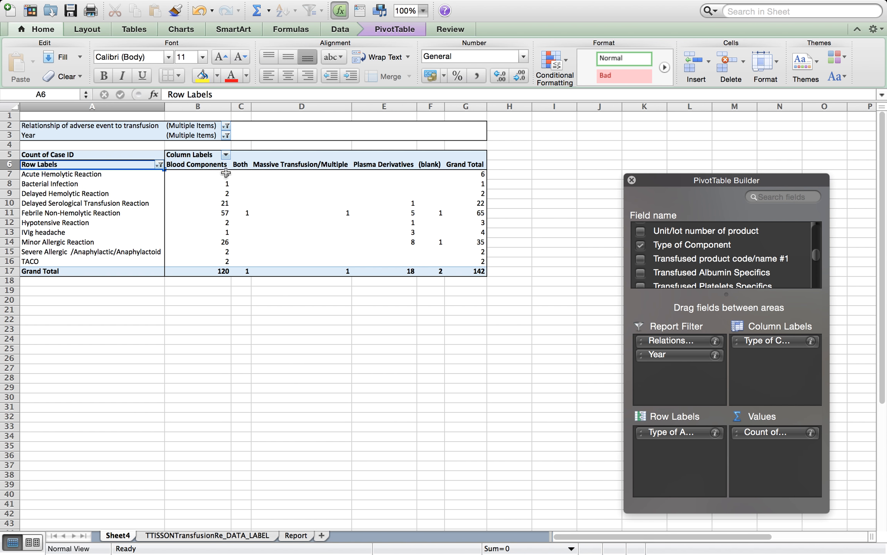
Copy the component breakdown table and paste it at D1 on the Report sheet
left_click_drag(66, 164, 473, 266)
key("super+c")
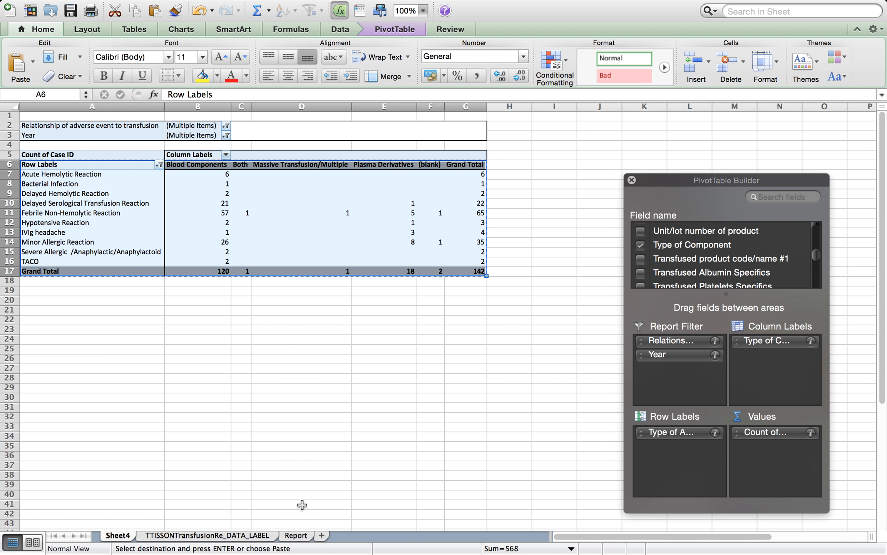
left_click(296, 535)
left_click(293, 119)
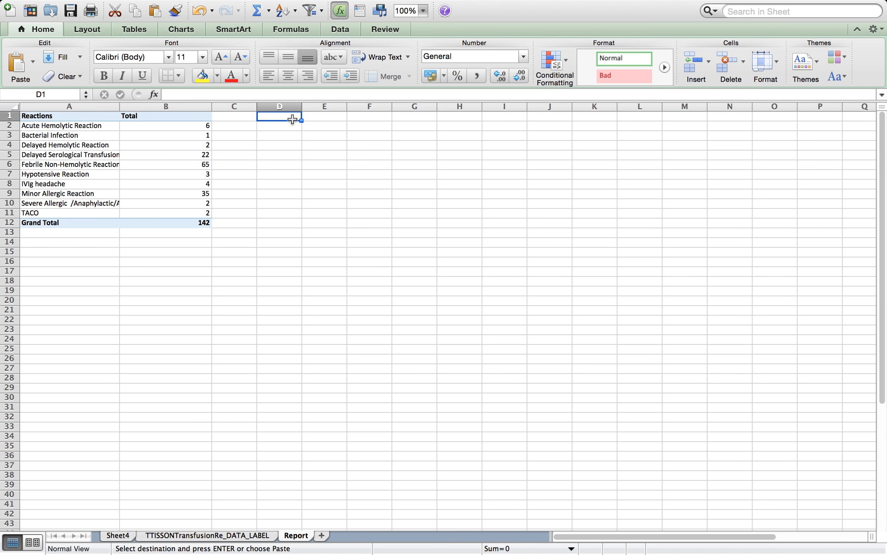
key("super+v")
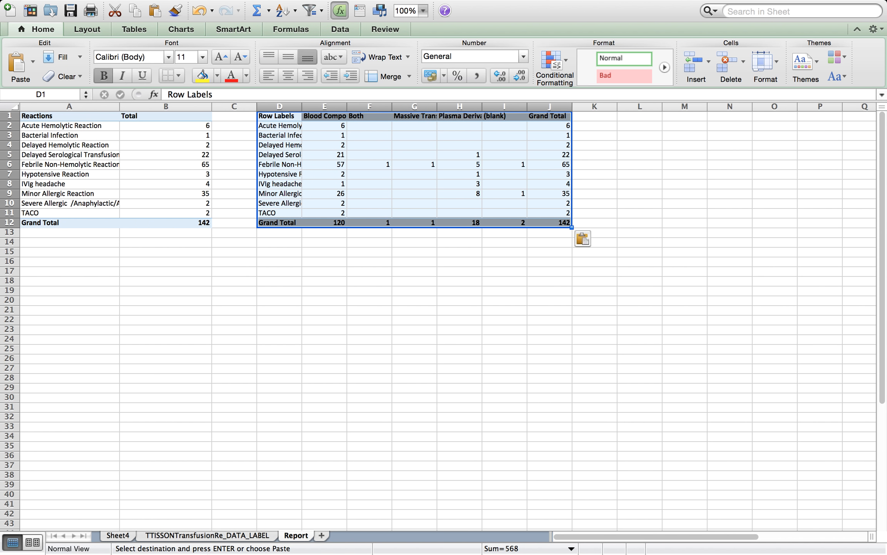
Replace Type of Component in the column labels with Severity of adverse event
left_click(126, 535)
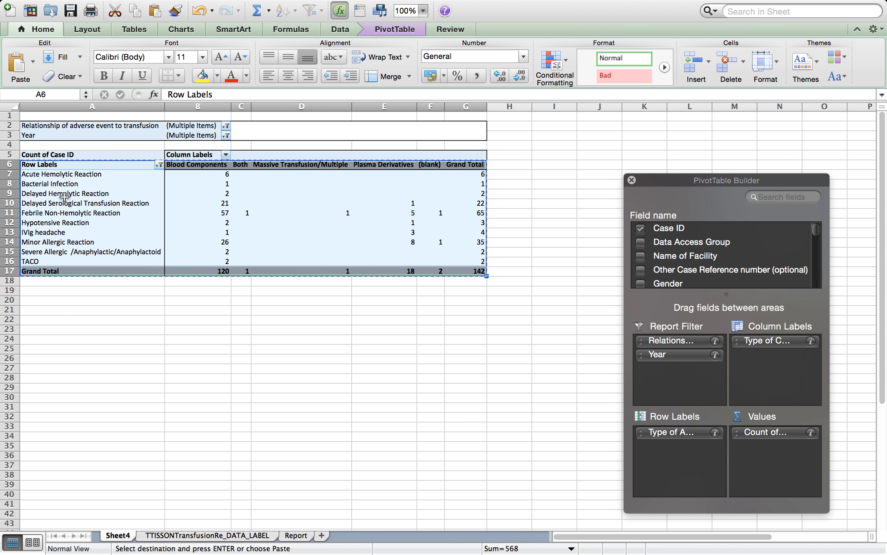
scroll(816, 269, "down", 15)
left_click_drag(819, 267, 821, 282)
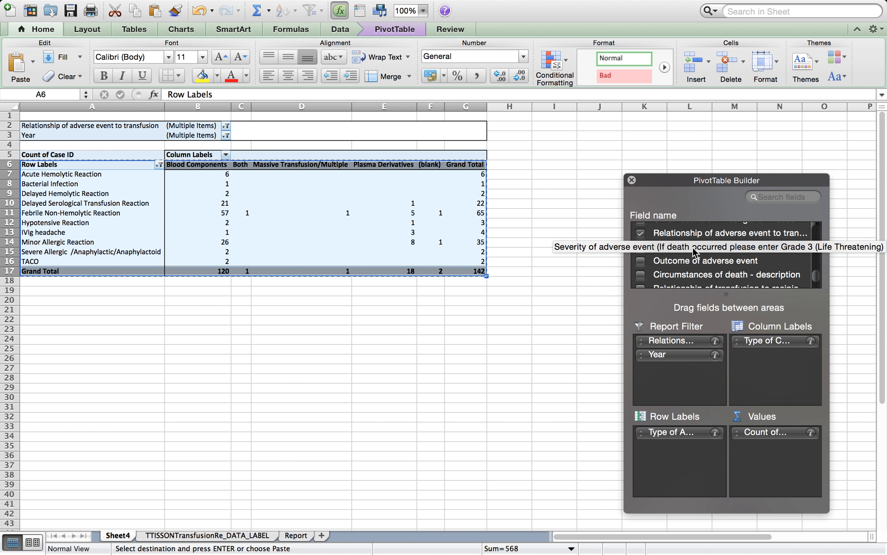
left_click(692, 247)
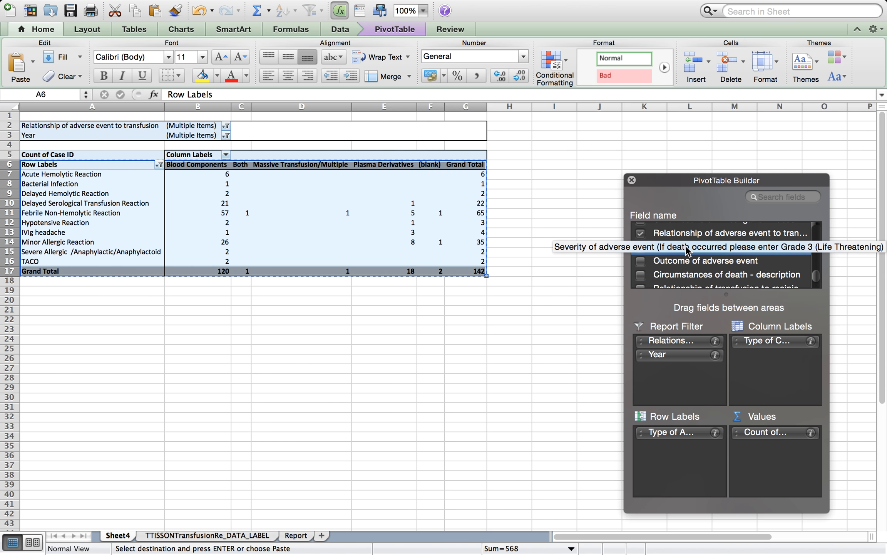
left_click_drag(686, 245, 770, 345)
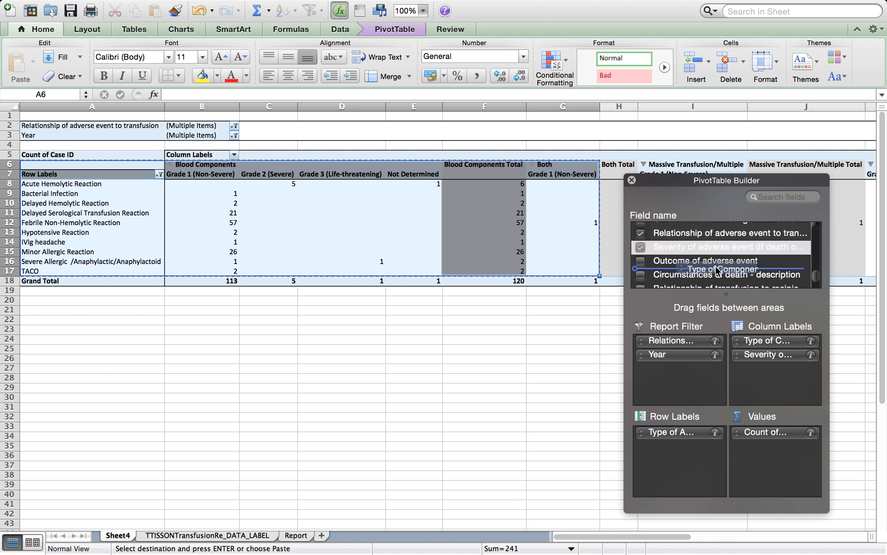
left_click(431, 312)
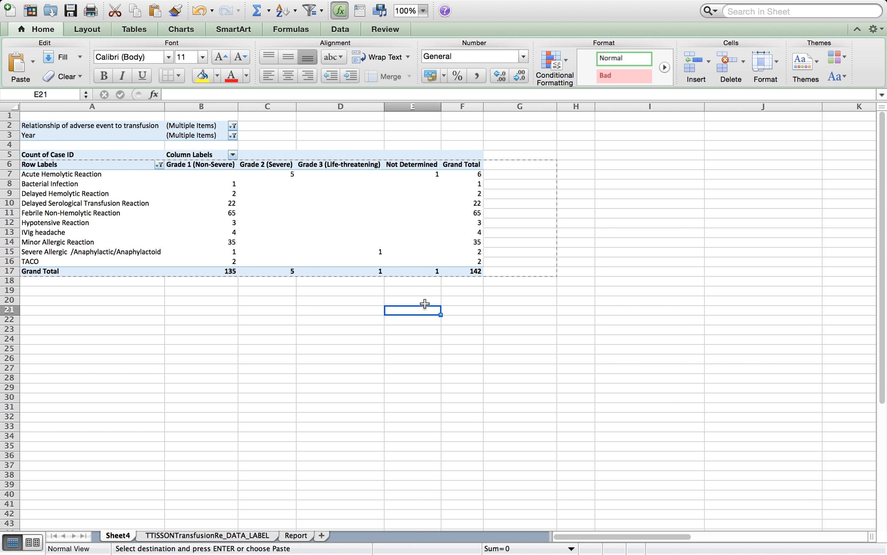
Copy the severity breakdown table and paste it at A14 on the Report sheet
left_click(281, 174)
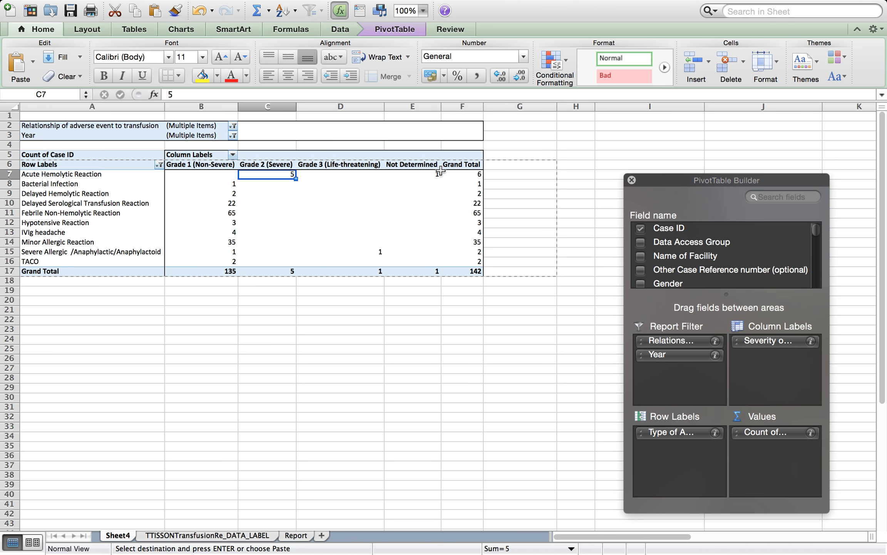
left_click_drag(103, 166, 462, 272)
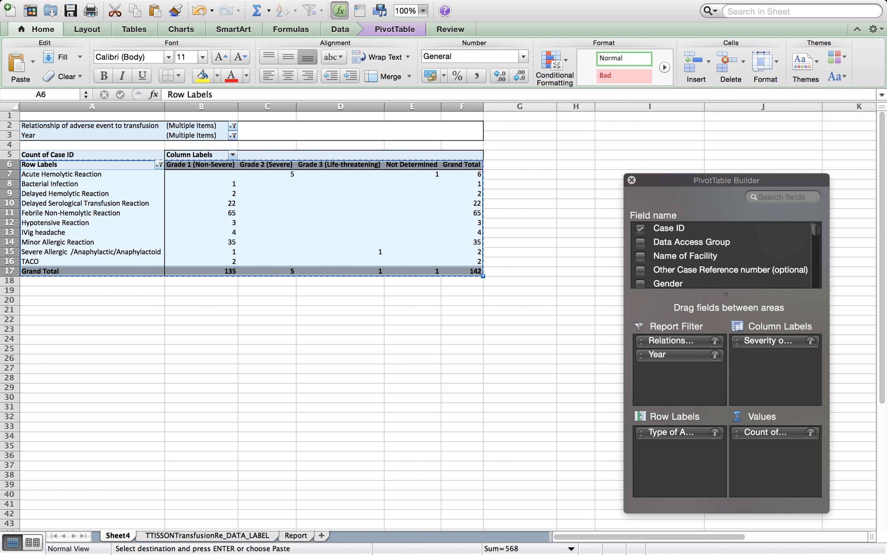
left_click(285, 535)
left_click(49, 241)
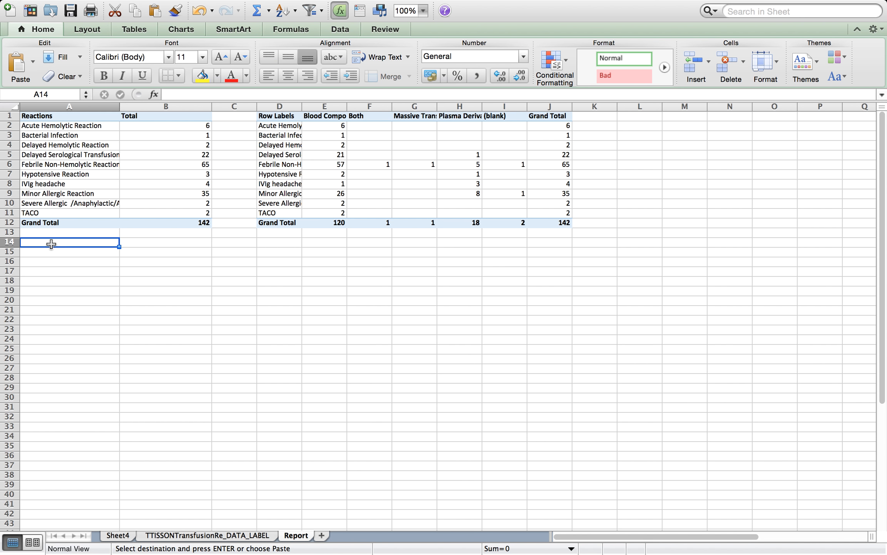
key("super+v")
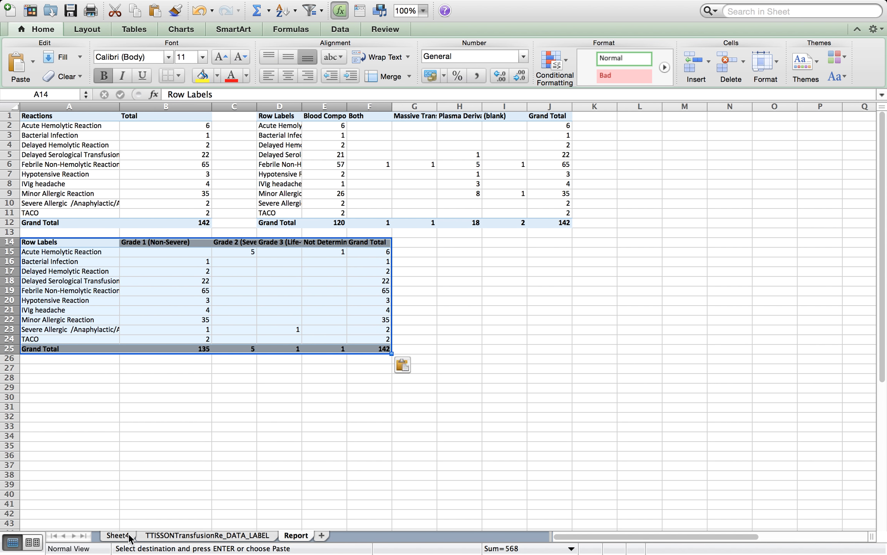
Replace Severity of adverse event in the column labels with Name of Facility
left_click(116, 535)
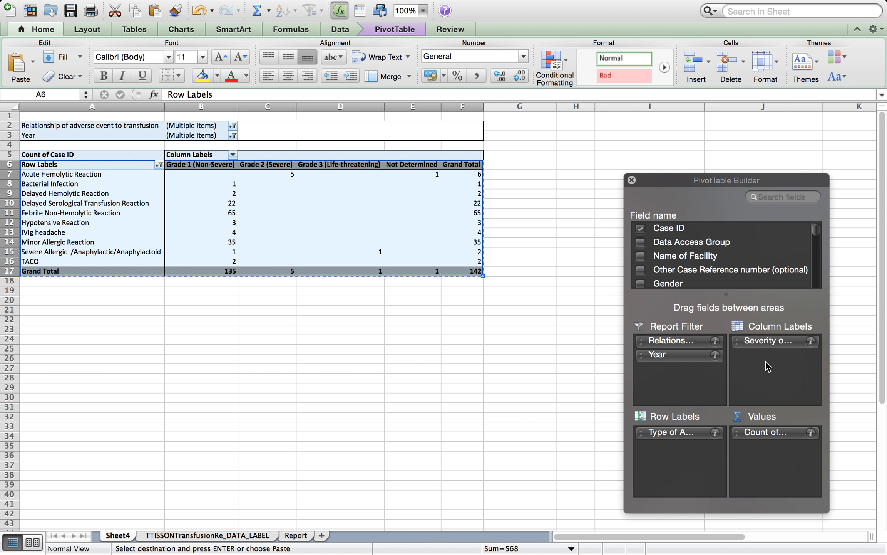
left_click_drag(764, 343, 759, 255)
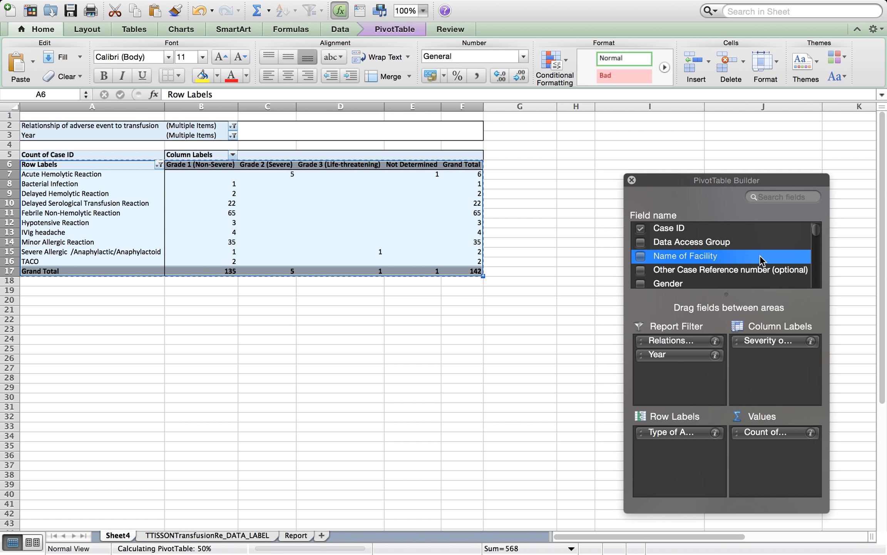
left_click_drag(668, 253, 782, 364)
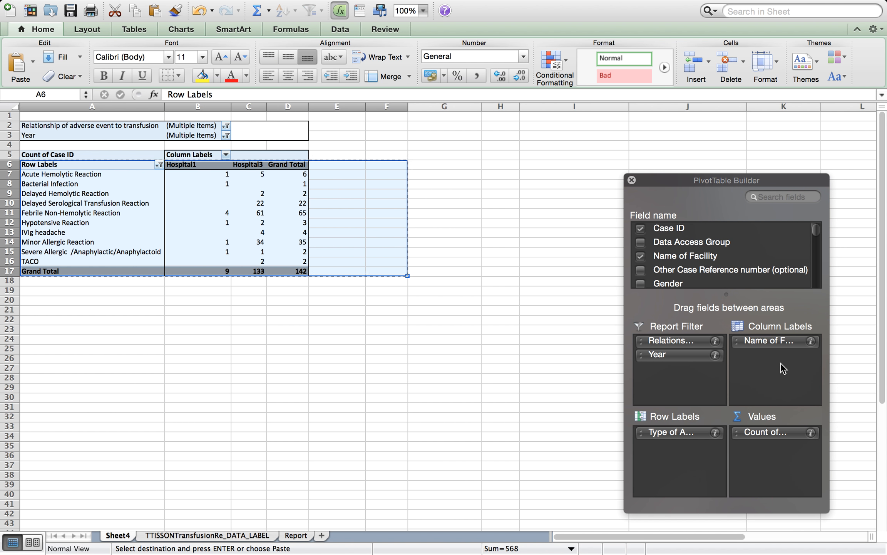
Copy the facility breakdown table and paste it at H14 on the Report sheet, then return to the PivotTable
left_click(233, 358)
left_click(202, 174)
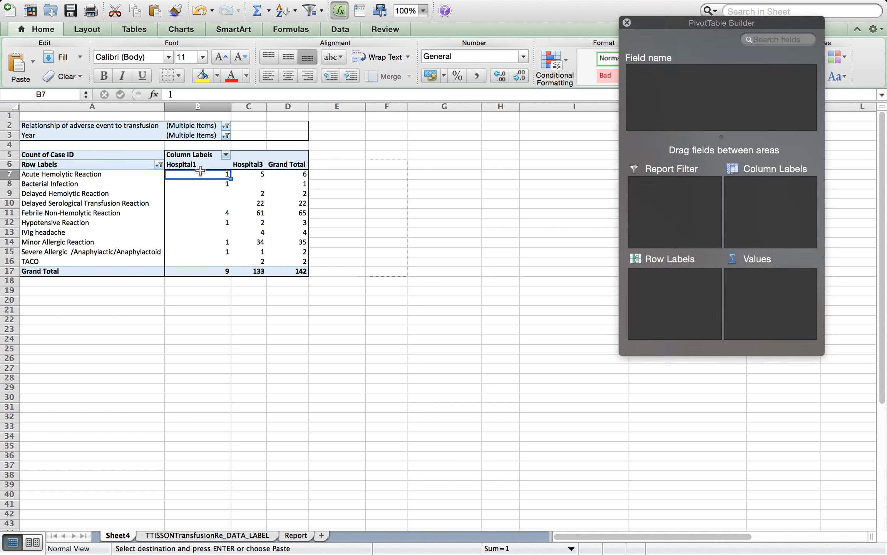
left_click(197, 166)
left_click(241, 166)
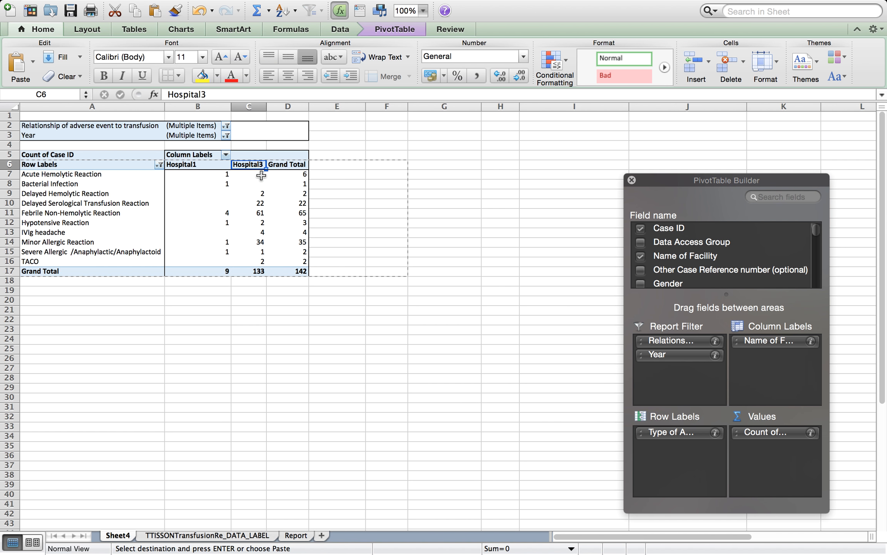
left_click(47, 163)
left_click_drag(112, 168, 300, 271)
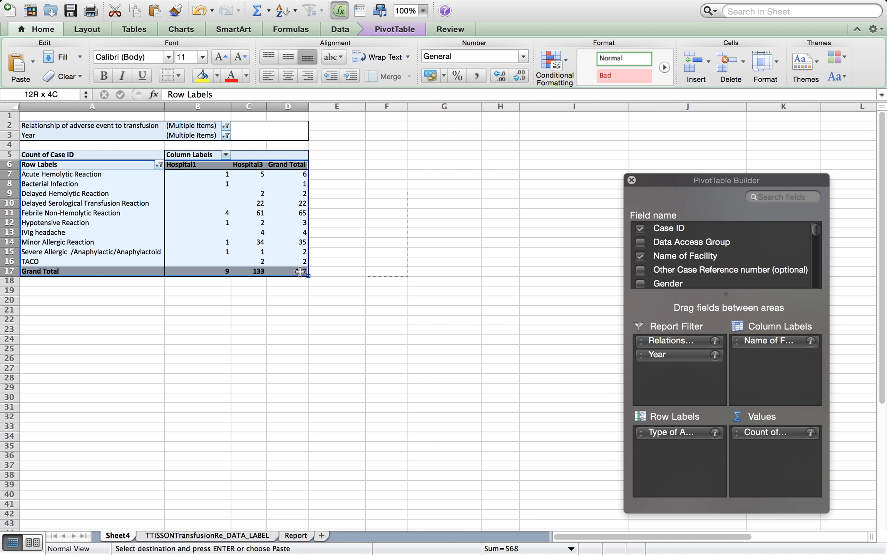
key("super+c")
mouse_move(324, 551)
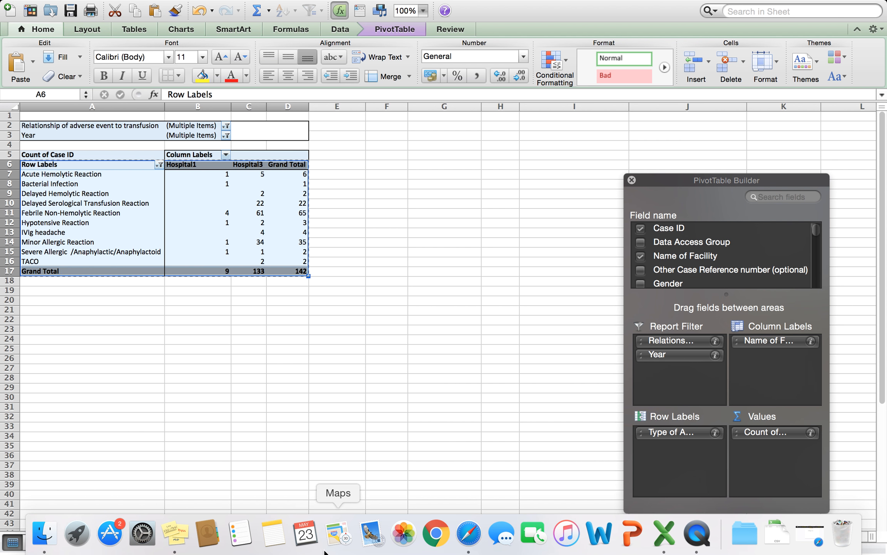
left_click(295, 535)
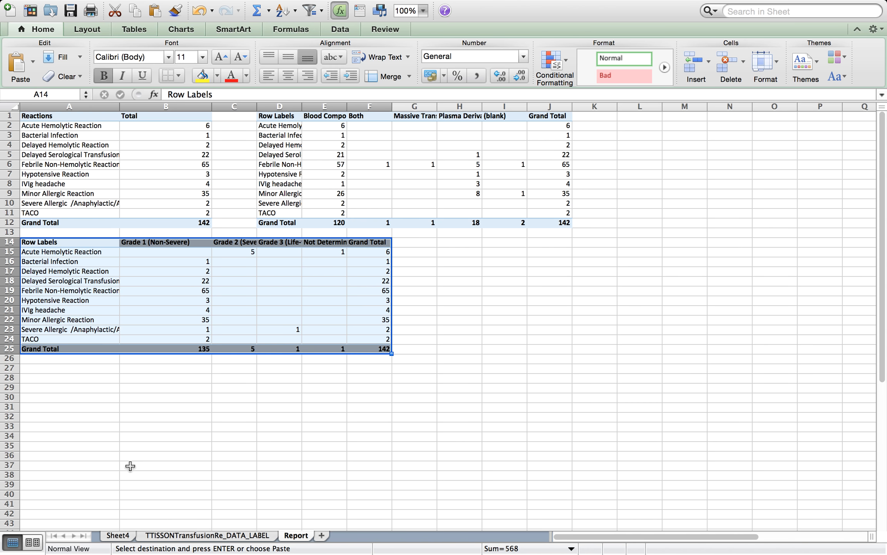
left_click(473, 244)
key("super+v")
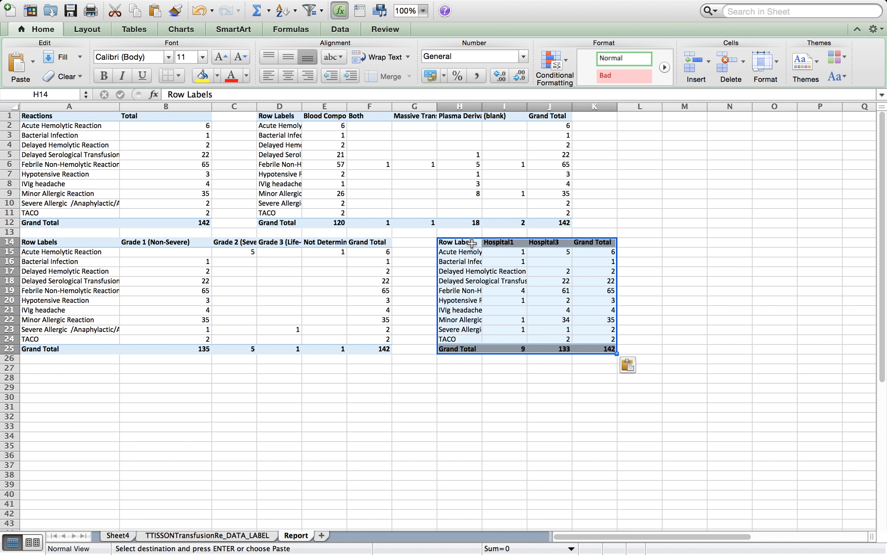
left_click(663, 247)
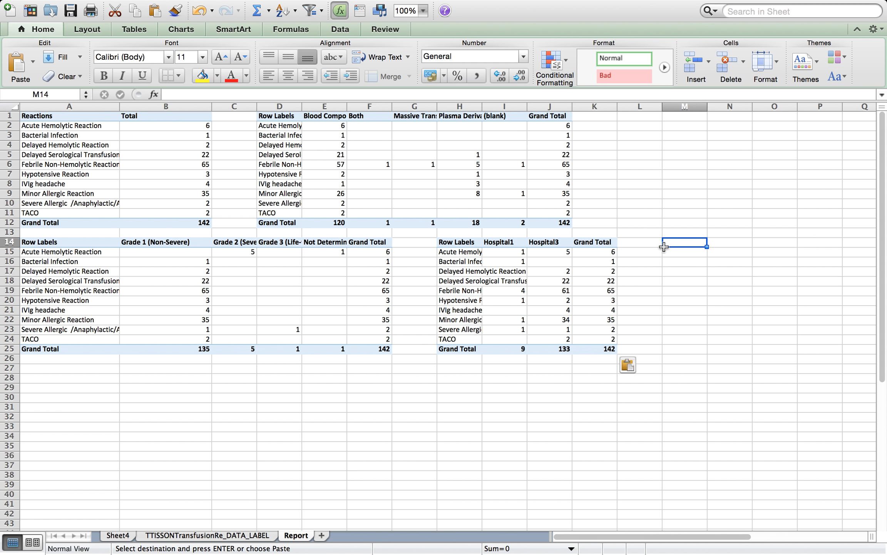
left_click(123, 534)
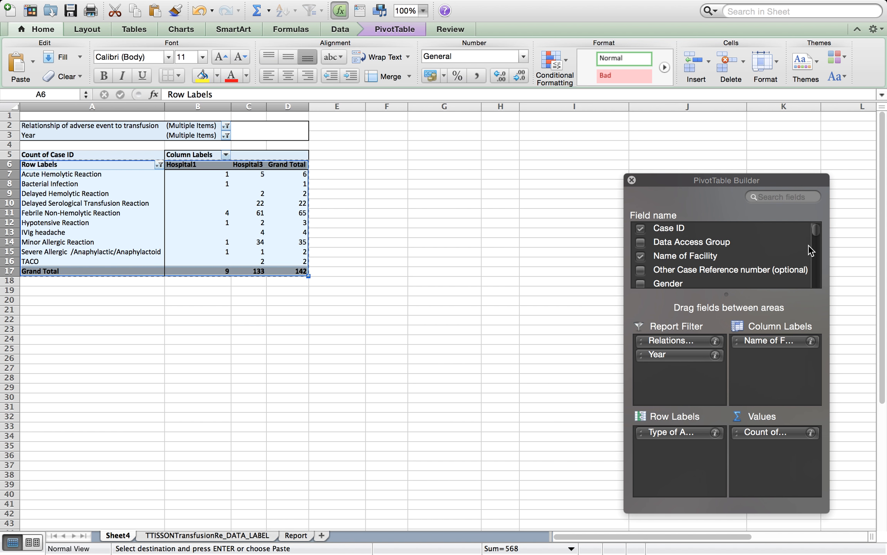
Replace Name of Facility in the column labels with Relationship of adverse event to transfusion, moving it out of the report filter
left_click_drag(816, 233, 817, 285)
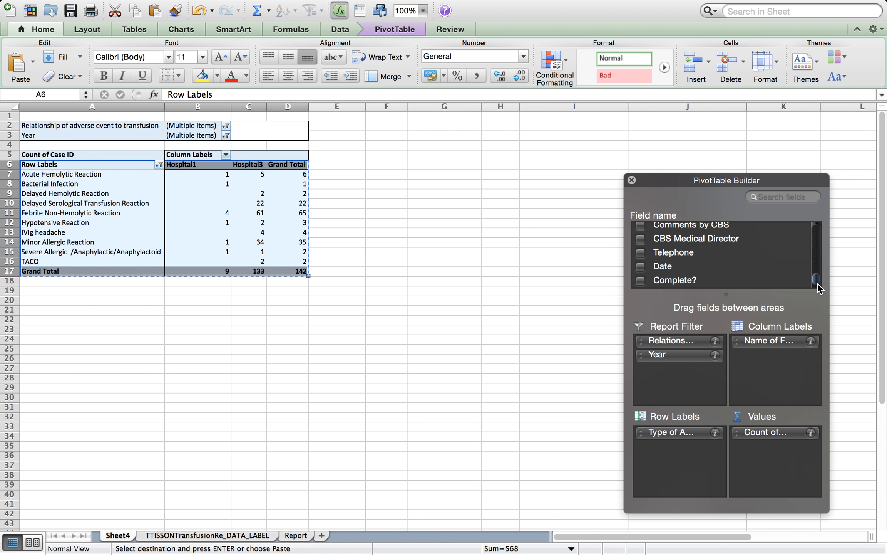
left_click_drag(771, 340, 747, 282)
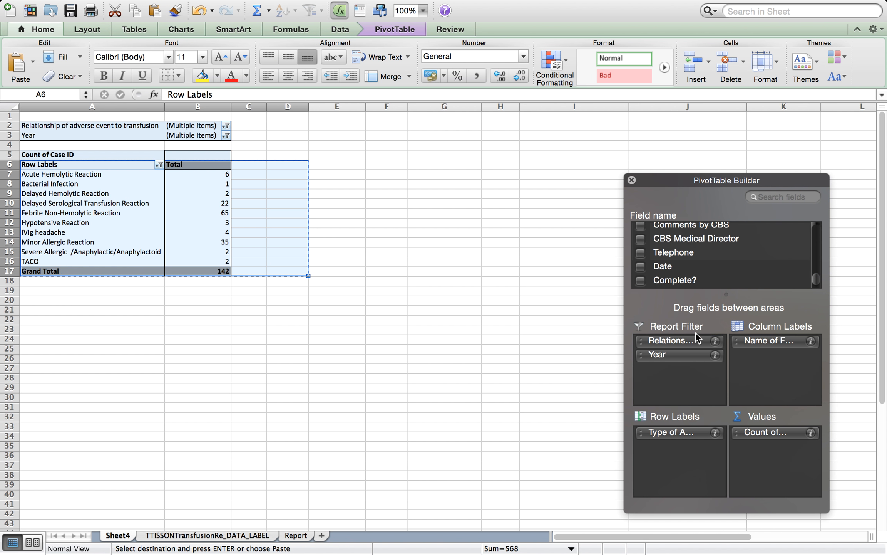
left_click_drag(677, 341, 772, 364)
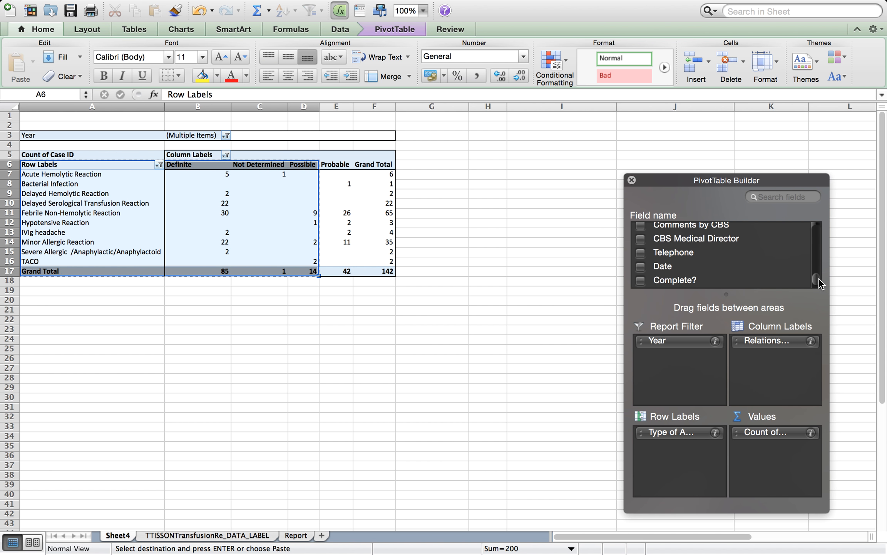
scroll(818, 277, "up", 3)
scroll(819, 277, "down", 3)
scroll(818, 278, "up", 5)
scroll(818, 276, "down", 3)
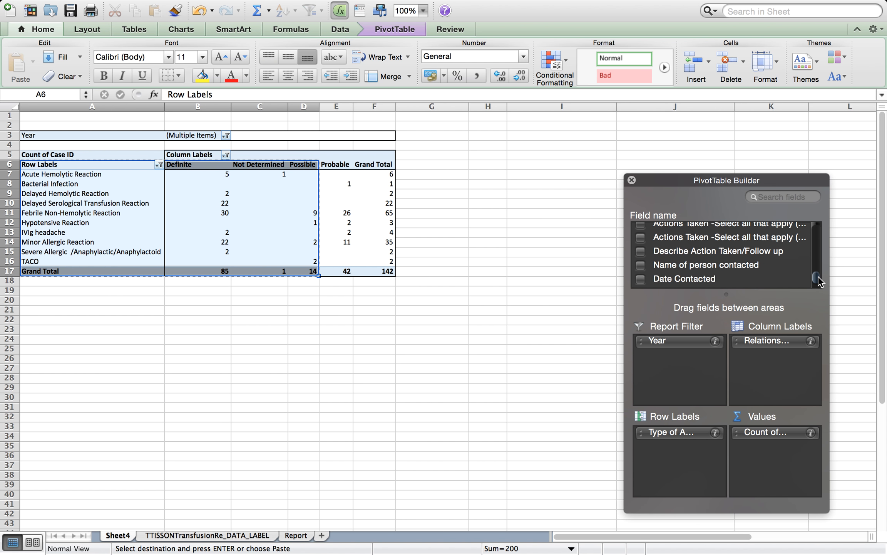
scroll(818, 276, "up", 5)
scroll(818, 275, "down", 3)
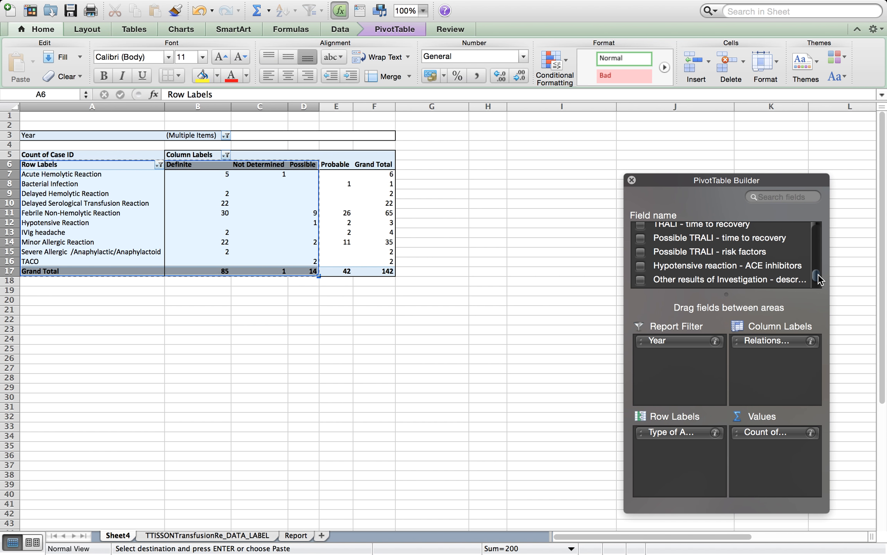
scroll(818, 274, "up", 5)
scroll(817, 273, "down", 5)
scroll(818, 274, "up", 5)
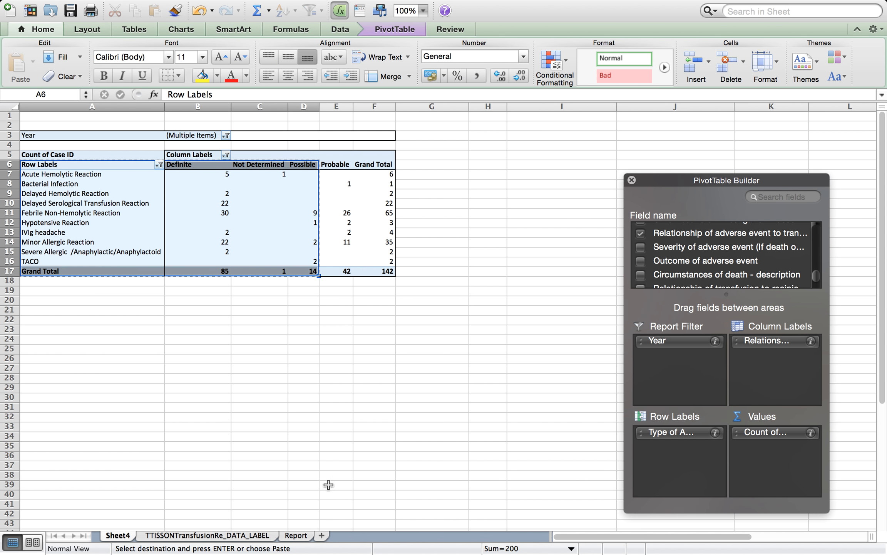
Insert a 3-D pie chart from the reaction totals in A1:B11 on the Report sheet
left_click(306, 535)
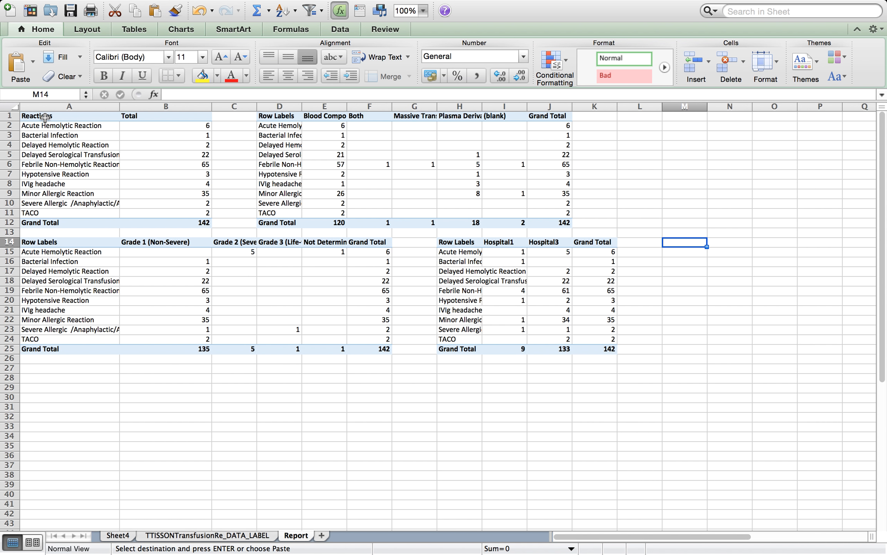
left_click_drag(48, 115, 154, 212)
left_click(143, 222)
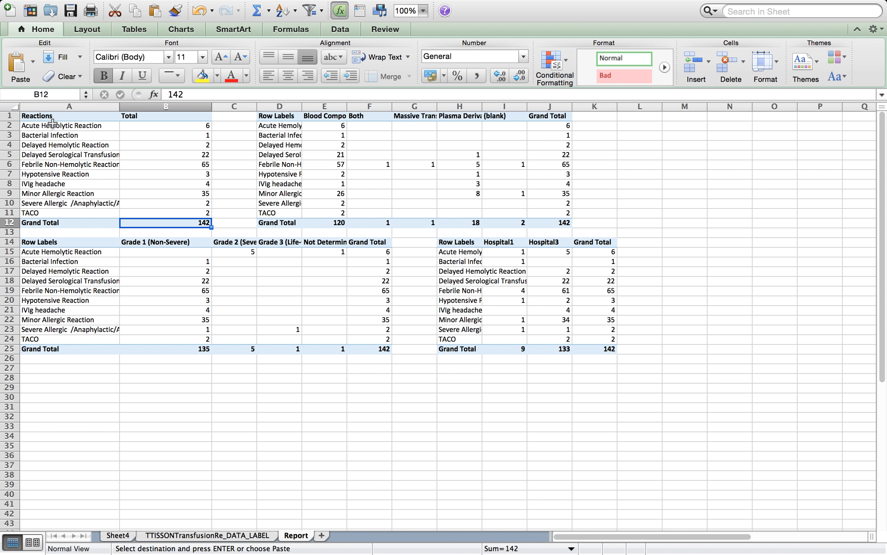
left_click_drag(41, 116, 183, 211)
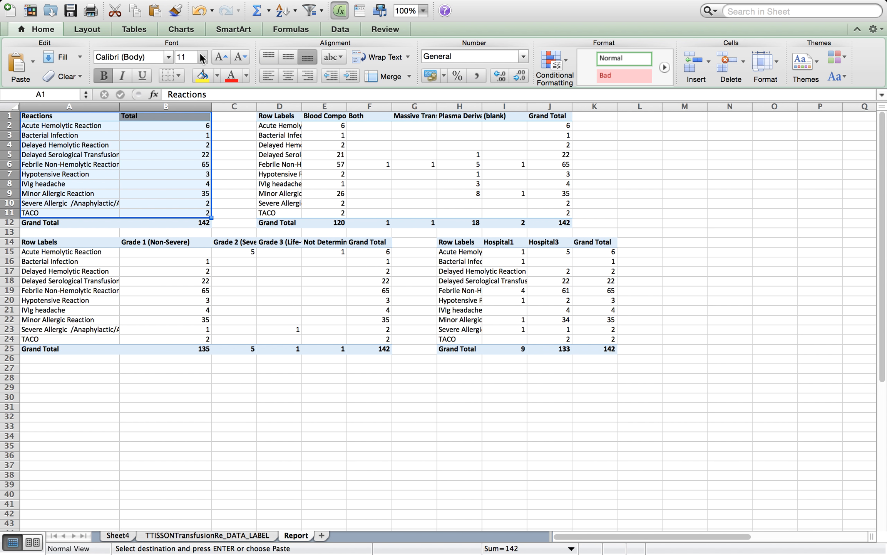
left_click(179, 28)
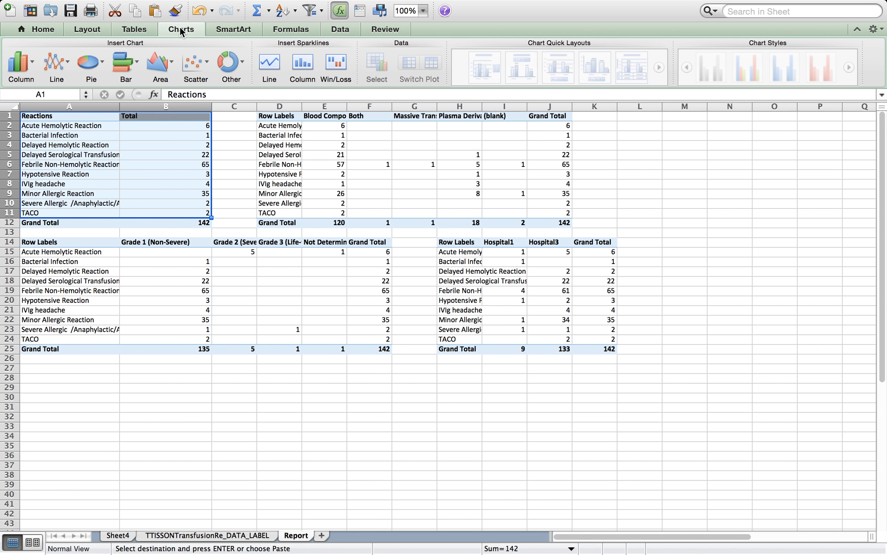
left_click(93, 67)
left_click(38, 265)
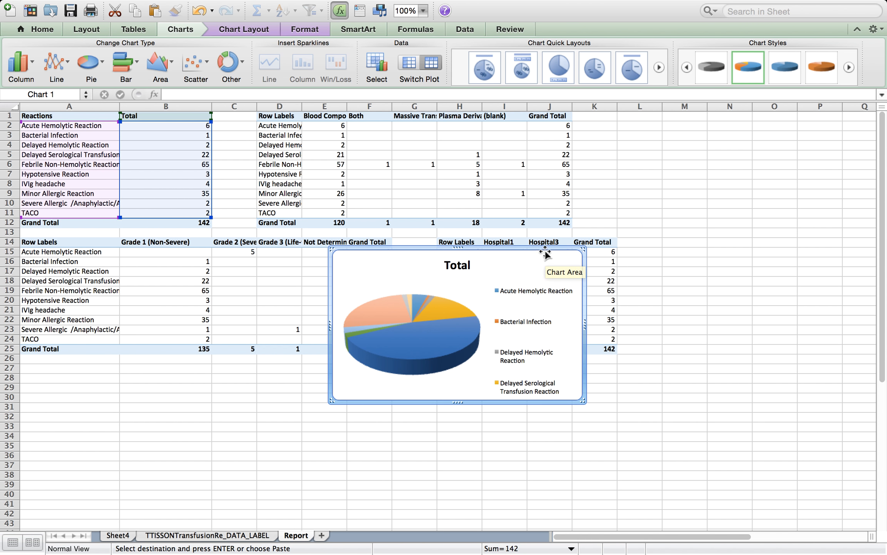
Enlarge the pie chart over the sheet and delete its legend
left_click_drag(584, 250, 732, 118)
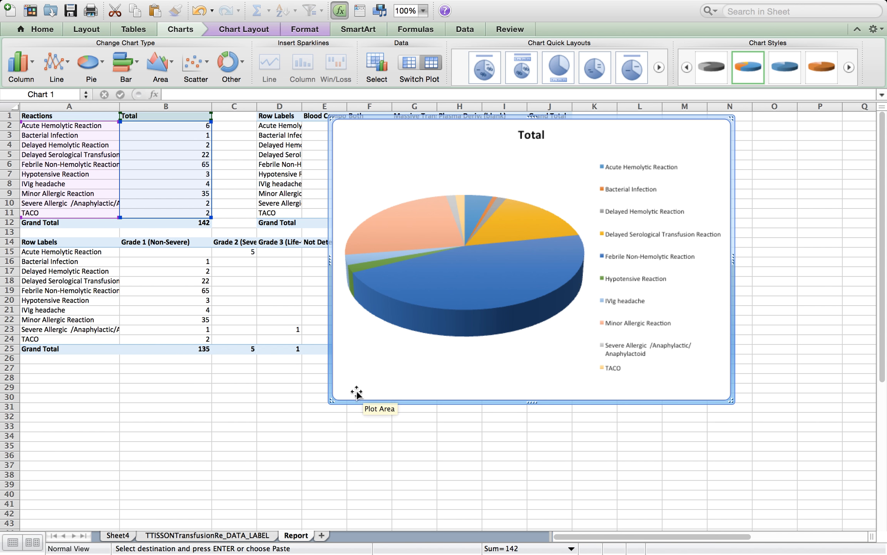
left_click_drag(331, 400, 179, 471)
left_click(621, 299)
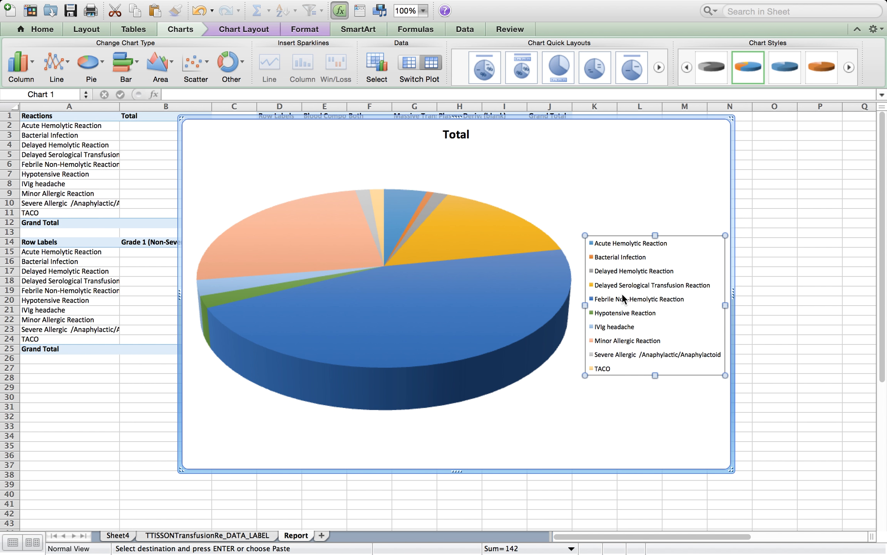
key("Delete")
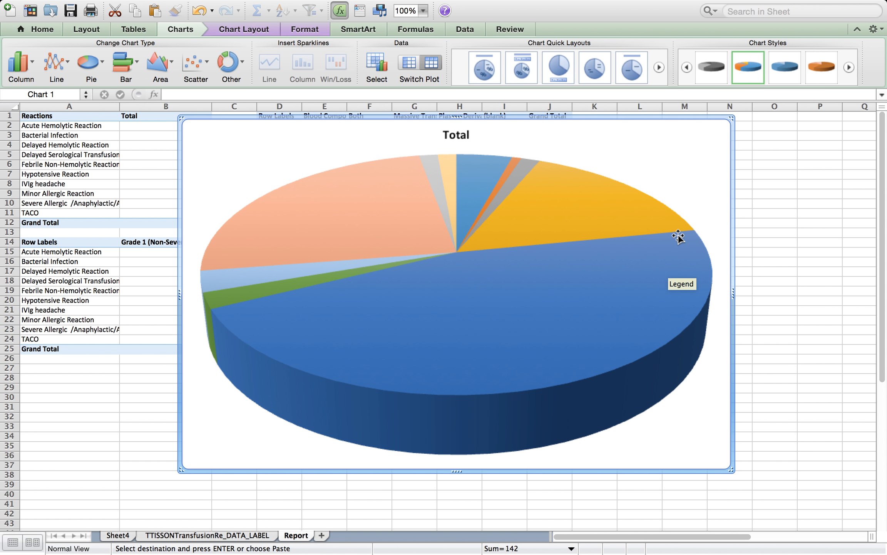
Retitle the chart Adverse Transfusion Reactions
left_click(462, 136)
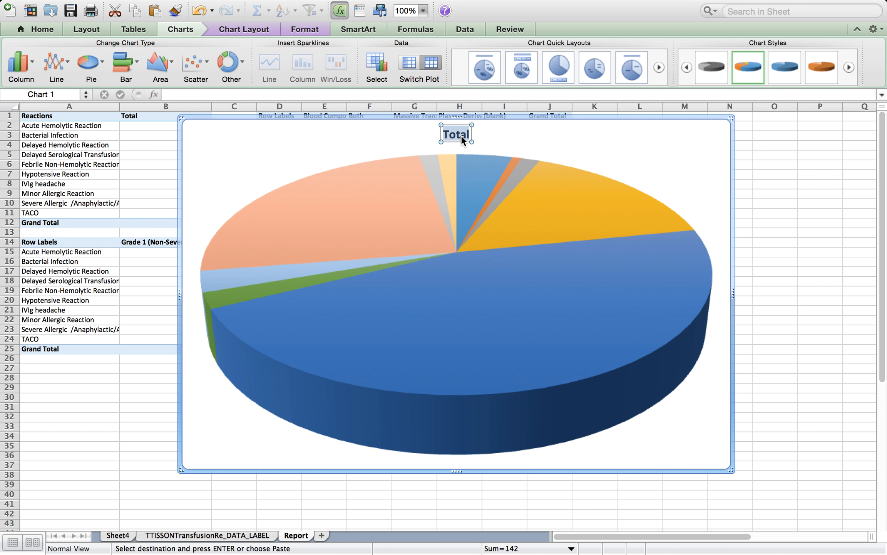
type("Adve")
key("BackSpace")
key("BackSpace")
type("erse Transfusion R")
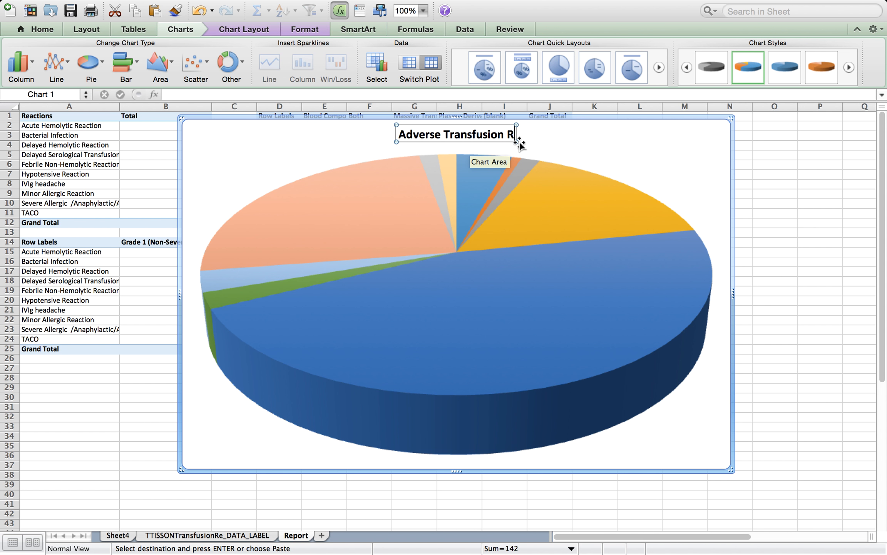
type("eactions")
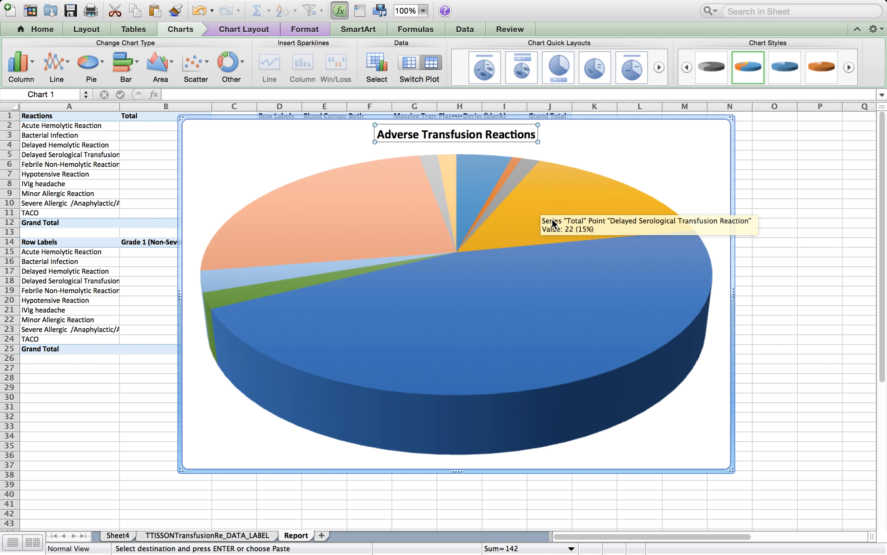
Add data labels to the pie series
left_click(525, 222)
right_click(524, 238)
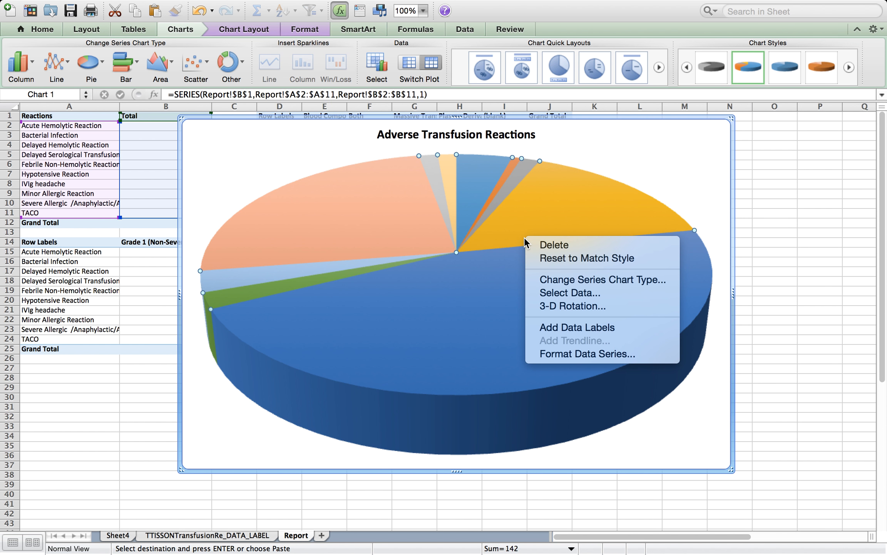
left_click(549, 328)
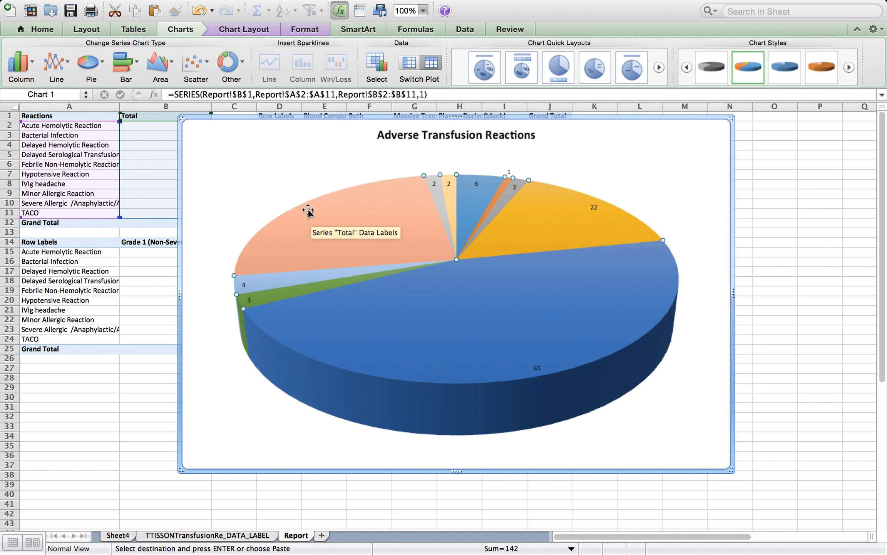
left_click(309, 209)
right_click(310, 210)
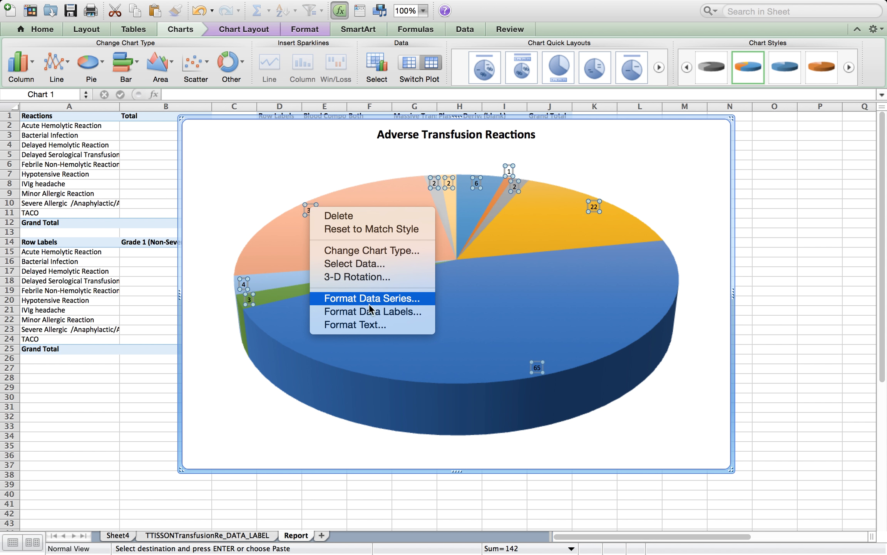
left_click(377, 310)
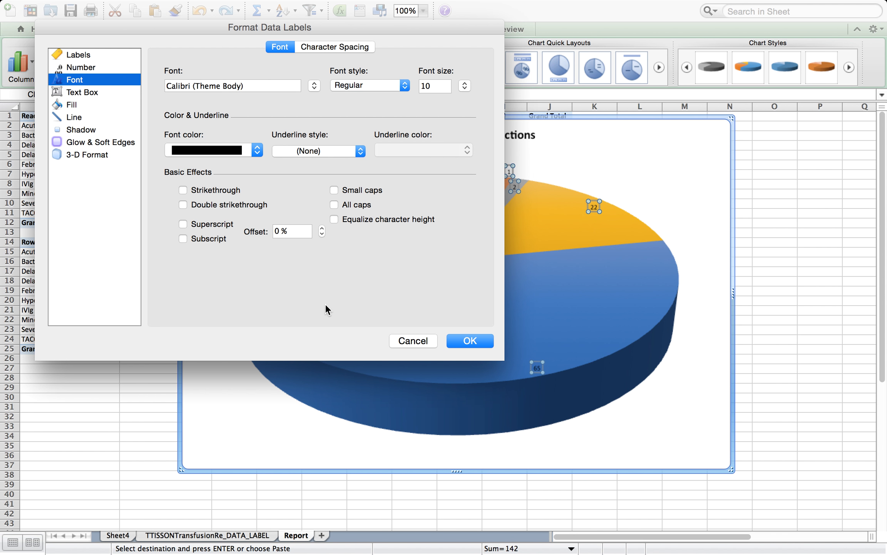
left_click(429, 343)
Format the data labels to show category name and percentage alongside the value
right_click(309, 210)
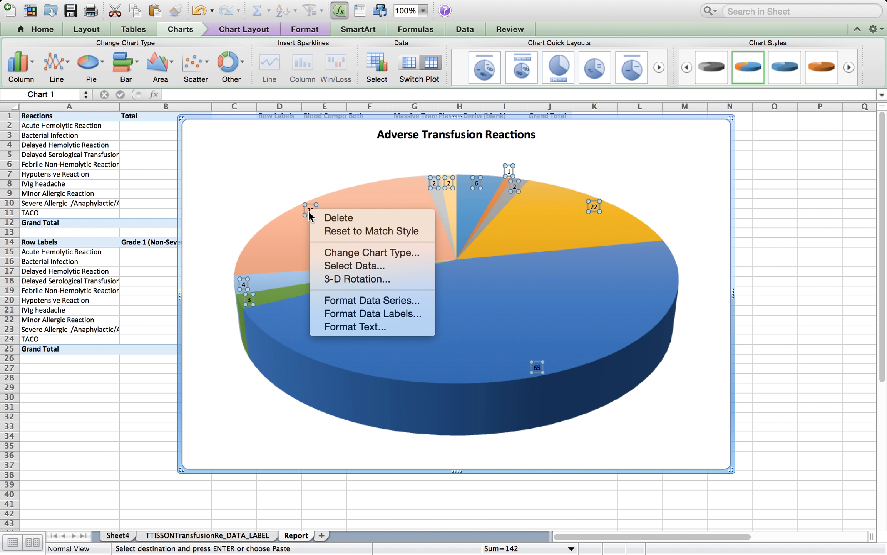
left_click(364, 313)
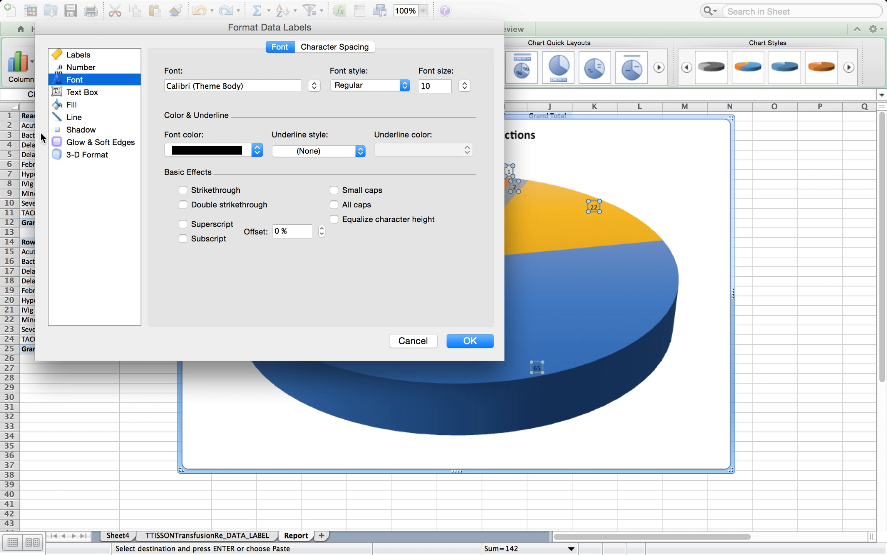
left_click(93, 53)
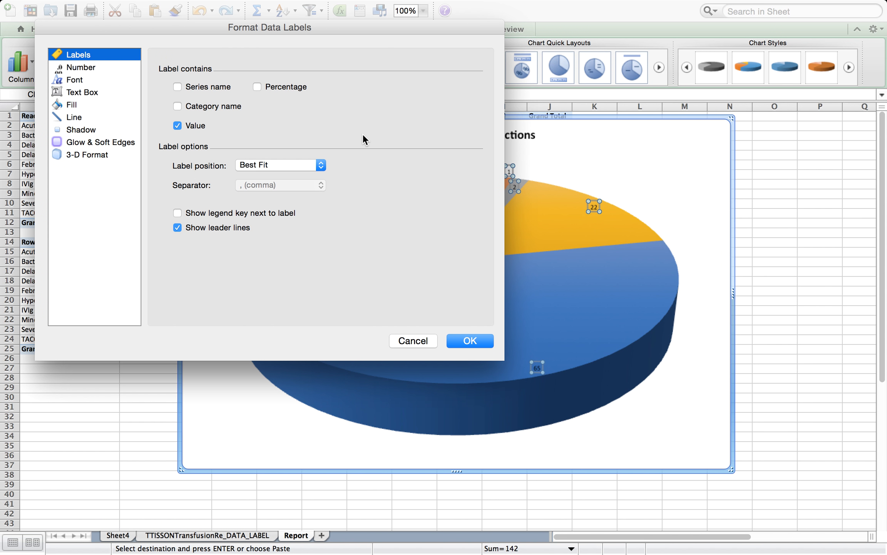
left_click(256, 83)
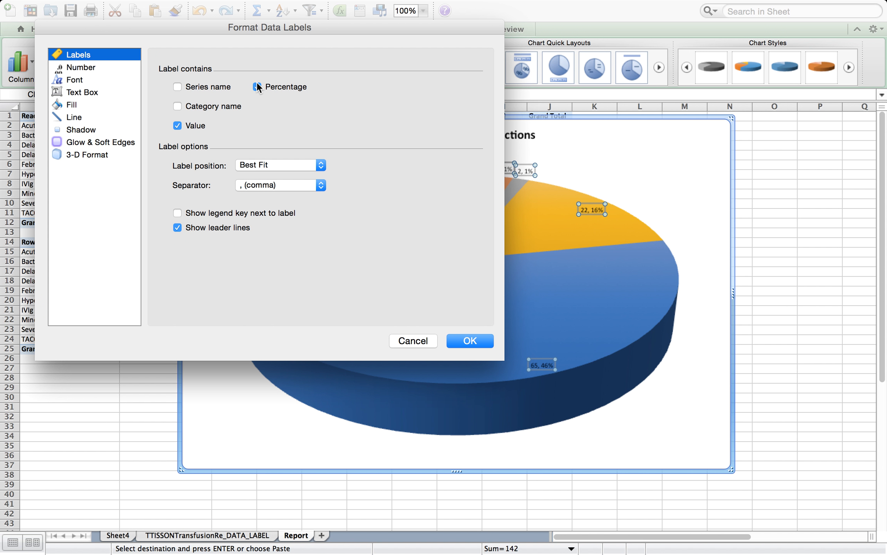
left_click(177, 107)
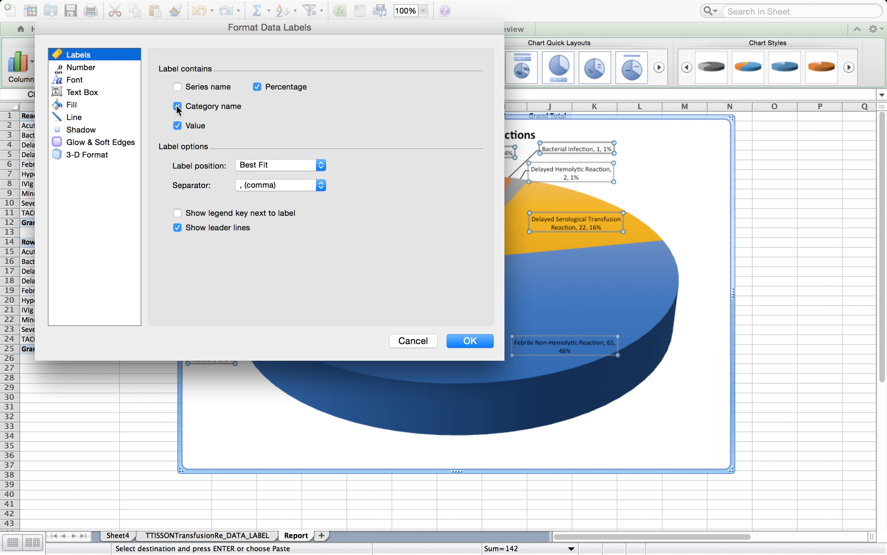
left_click(459, 340)
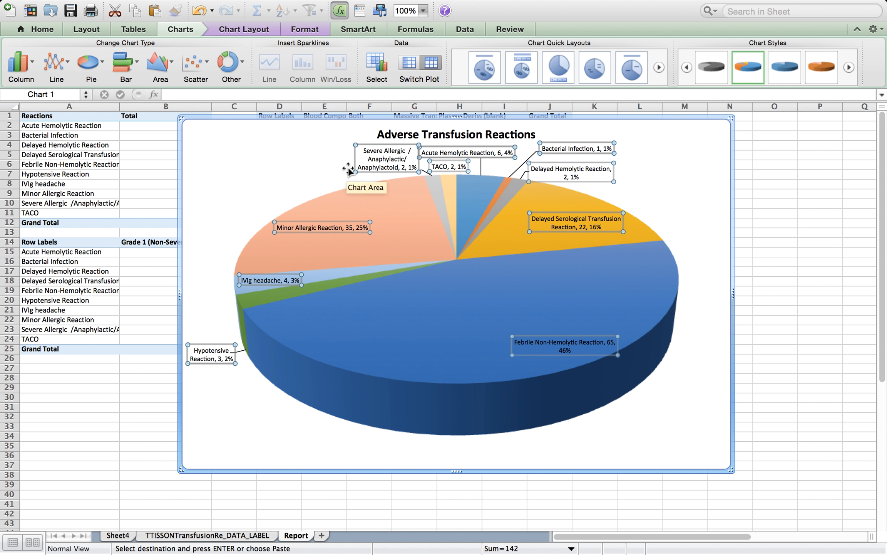
Move the Minor Allergic Reaction and IVIg headache labels outward away from the pie
left_click_drag(318, 229, 260, 170)
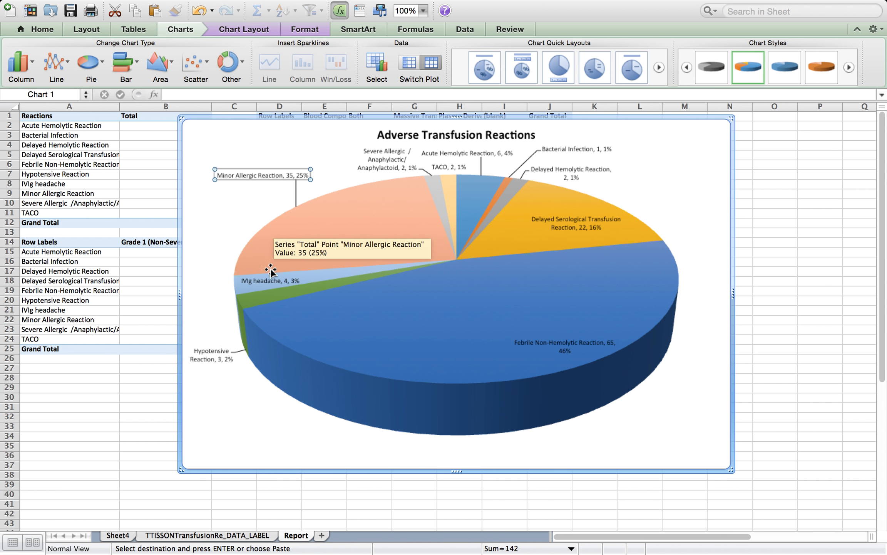
left_click_drag(260, 278, 202, 223)
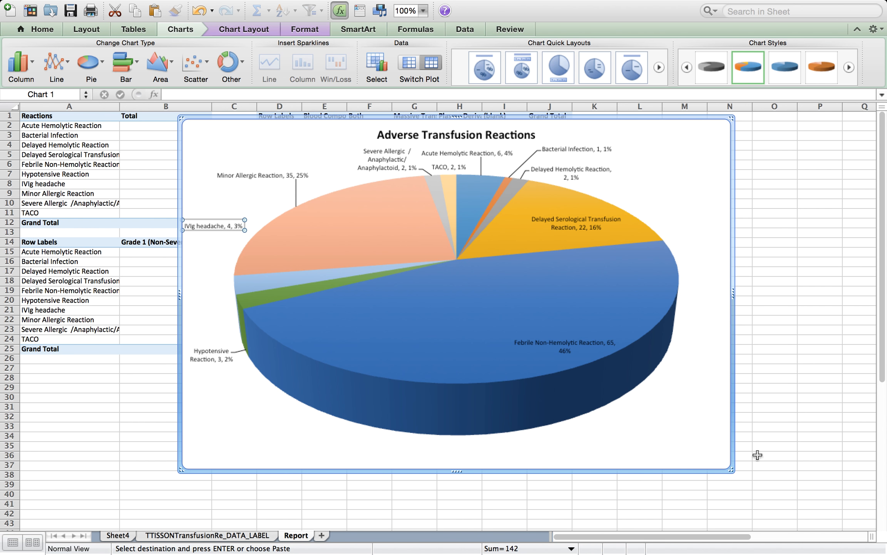
Shrink the pie chart and move it beside the tables around columns M to O
left_click_drag(728, 466, 297, 172)
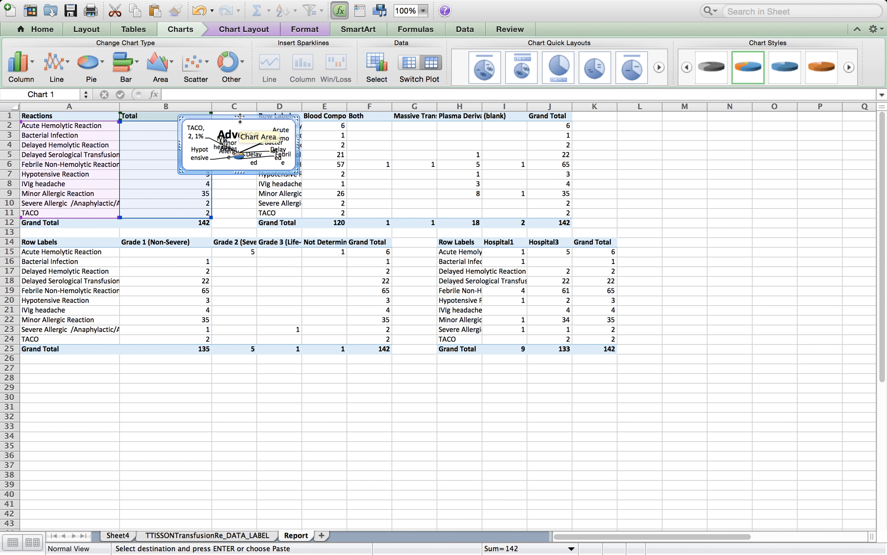
left_click_drag(211, 120, 745, 166)
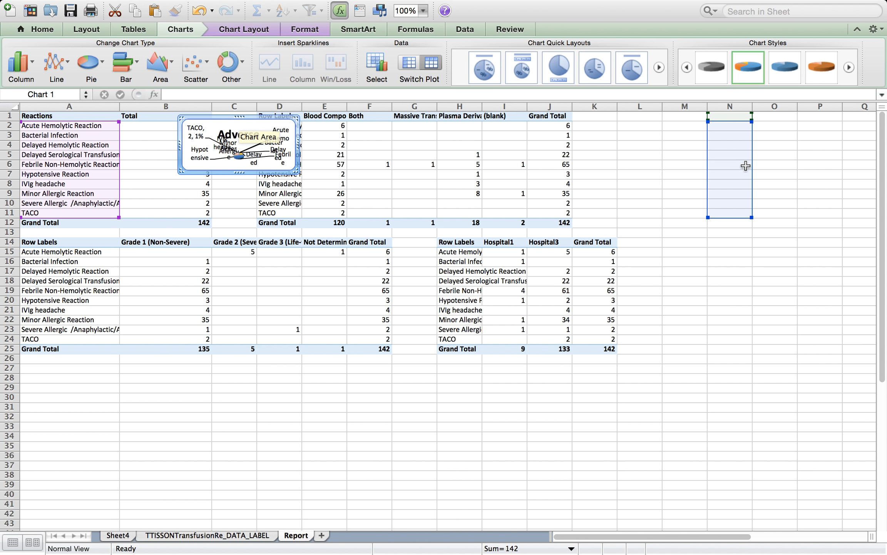
key("super+z")
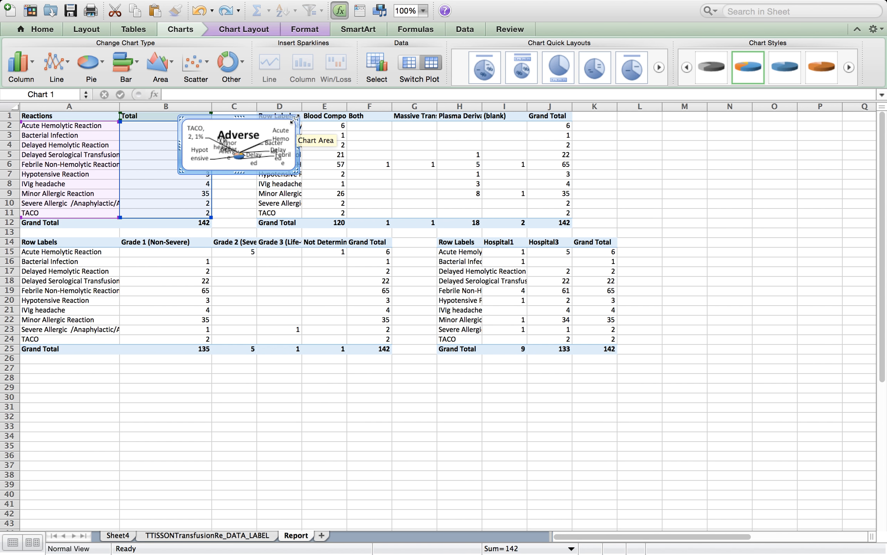
left_click_drag(292, 124, 753, 142)
left_click(776, 323)
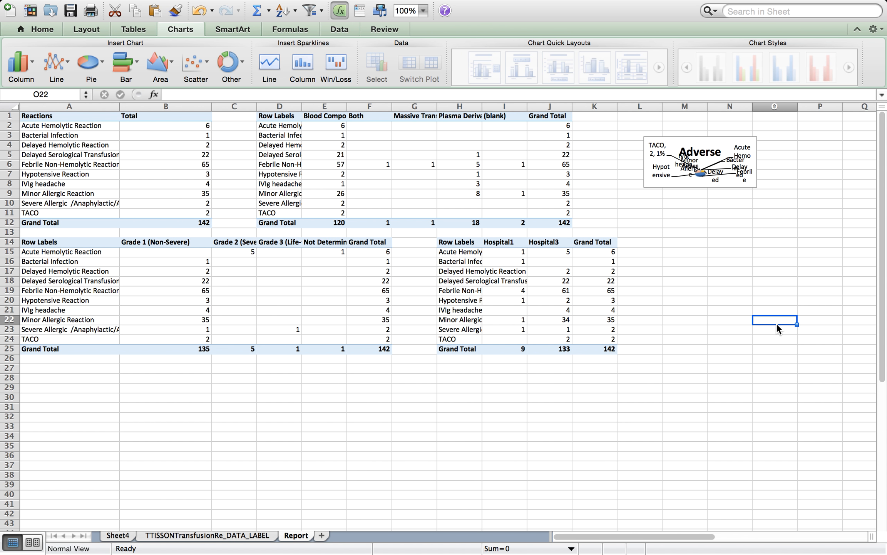
left_click(81, 251)
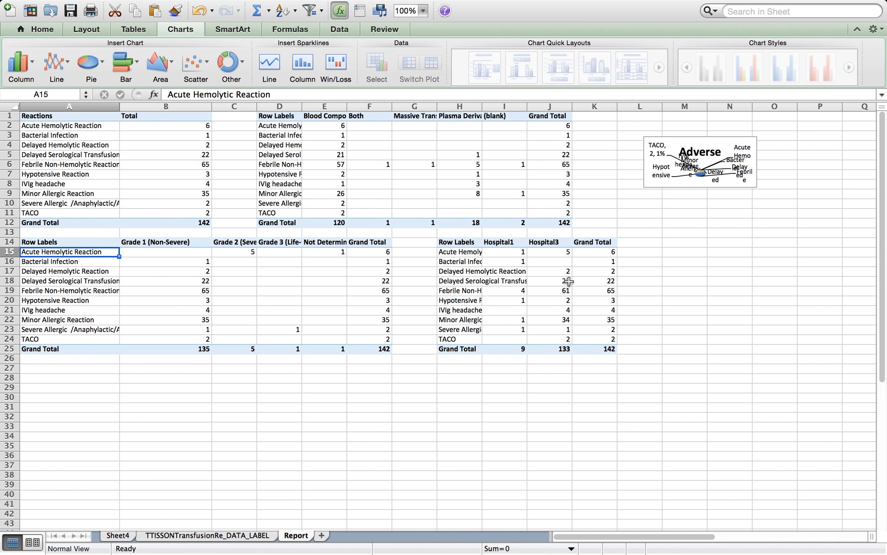
left_click(463, 281)
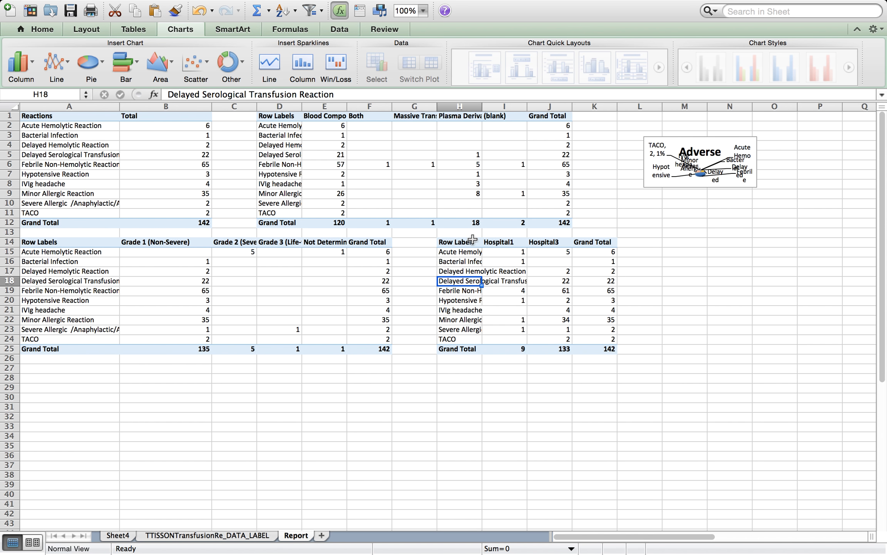
Insert a clustered column chart of the Hospital1 and Hospital3 reaction counts and enlarge it over the sheet
left_click_drag(461, 242, 552, 337)
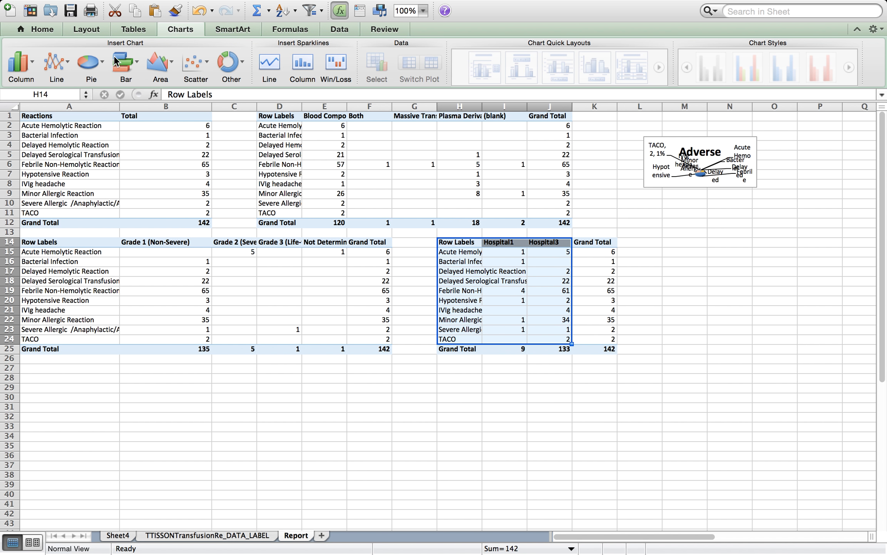
left_click(32, 63)
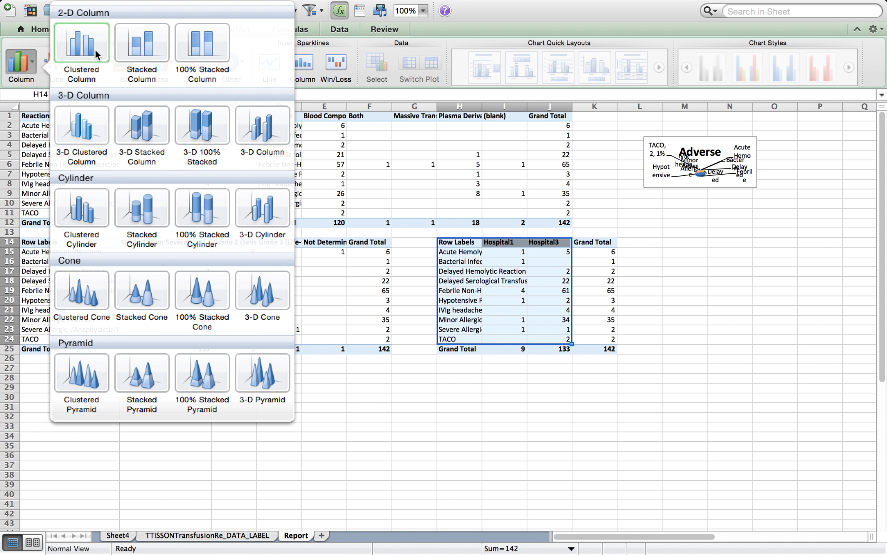
left_click(82, 43)
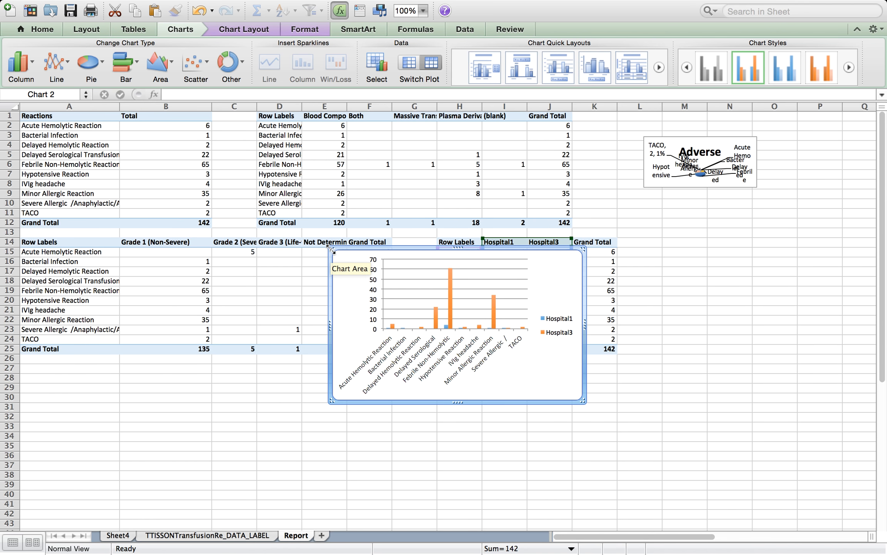
left_click_drag(331, 249, 151, 113)
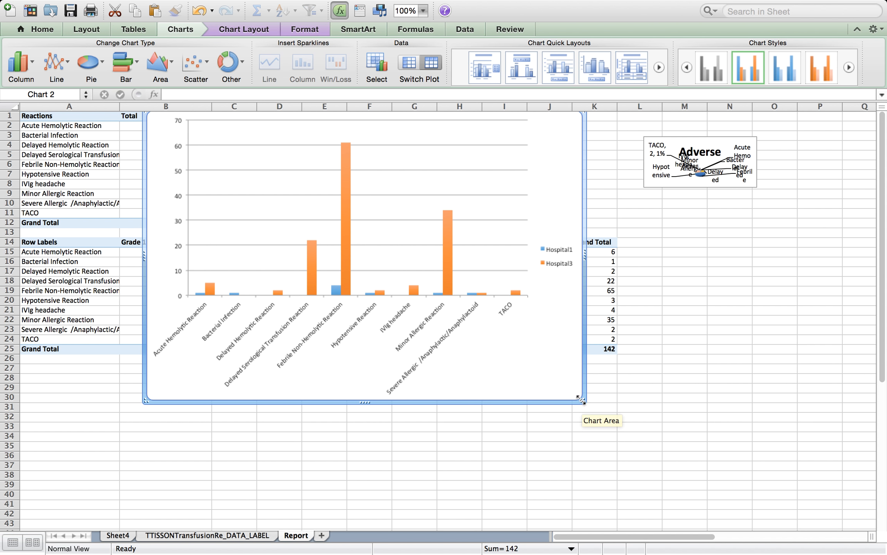
left_click_drag(584, 401, 766, 494)
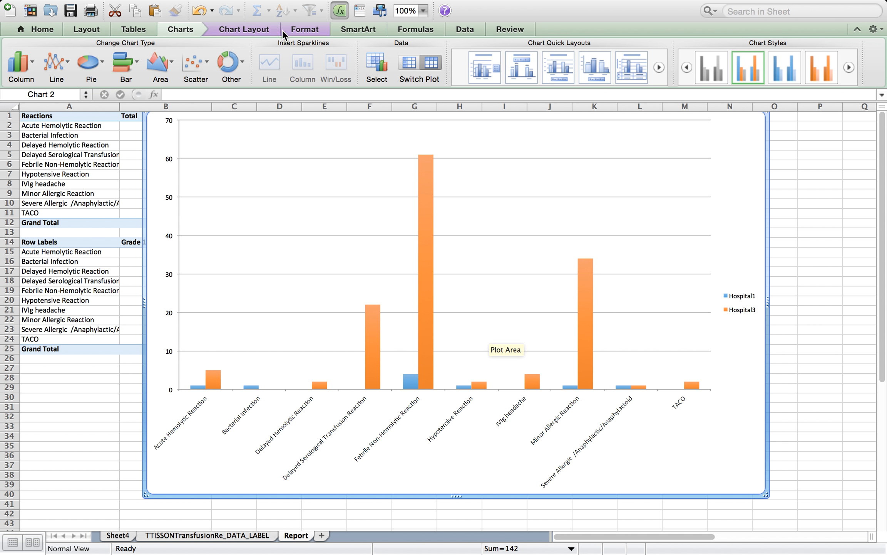
Add a horizontal axis title reading Reaction to the column chart
left_click(259, 30)
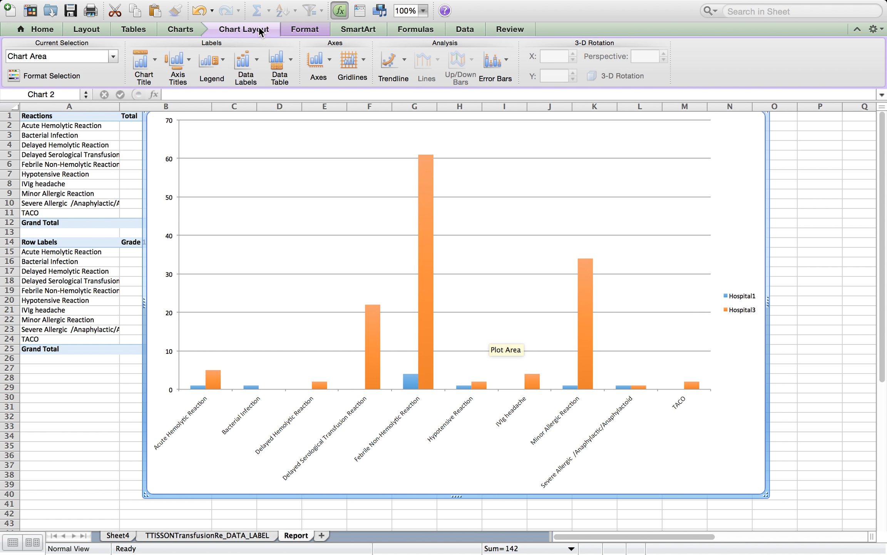
left_click(178, 66)
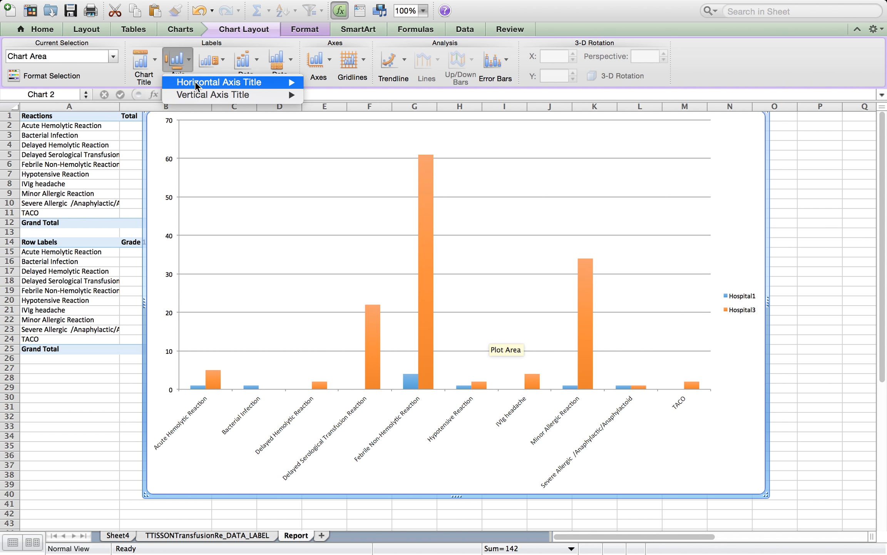
mouse_move(195, 82)
left_click(342, 120)
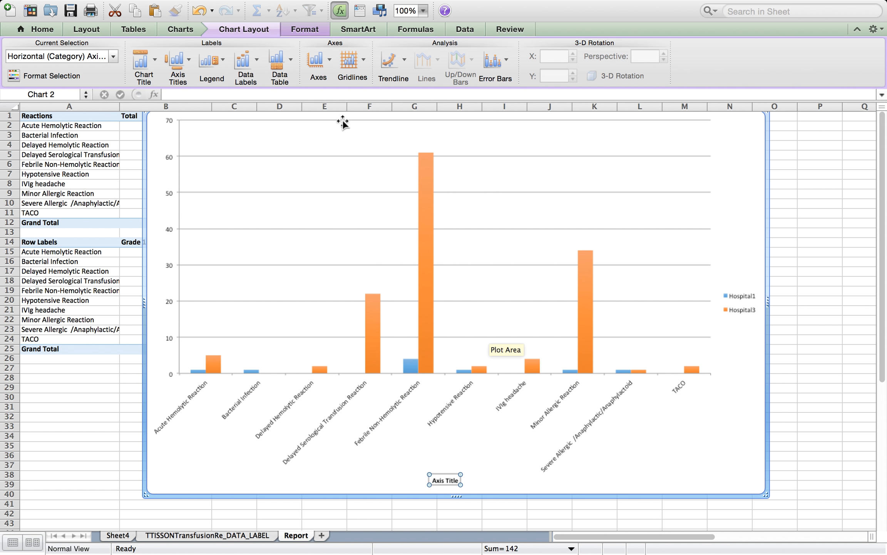
type("Reaction")
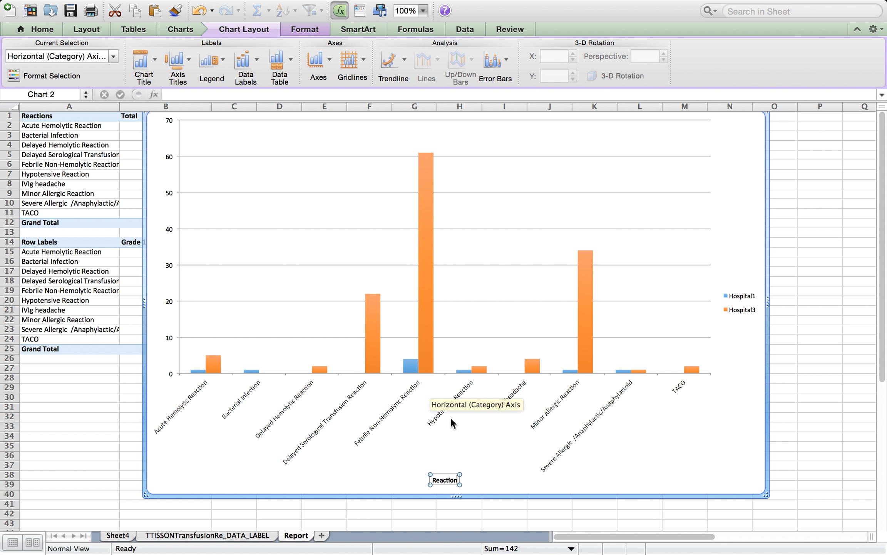
Add a rotated vertical axis title reading Number of Events
left_click(178, 63)
mouse_move(256, 101)
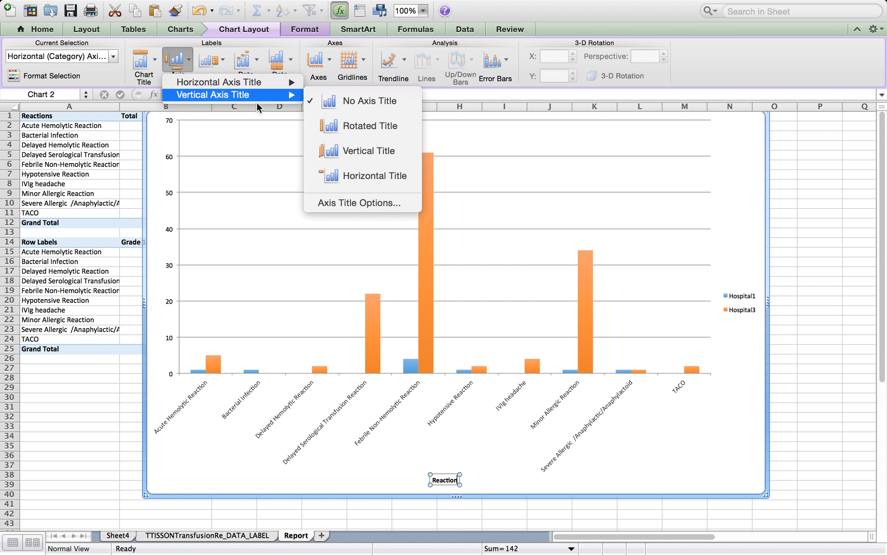
left_click(354, 127)
type("Number of Events")
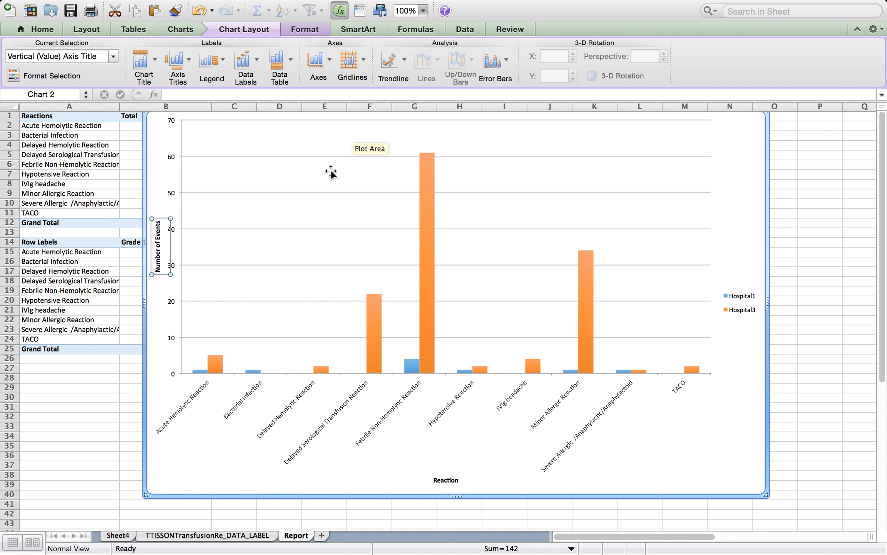
key("Escape")
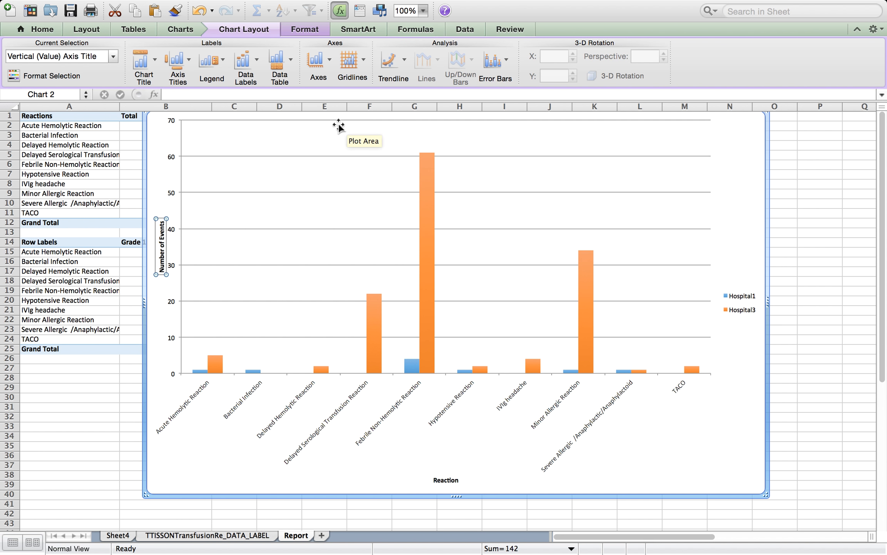
Add a chart title reading Reactions by Facility above the columns
left_click(143, 63)
left_click(173, 114)
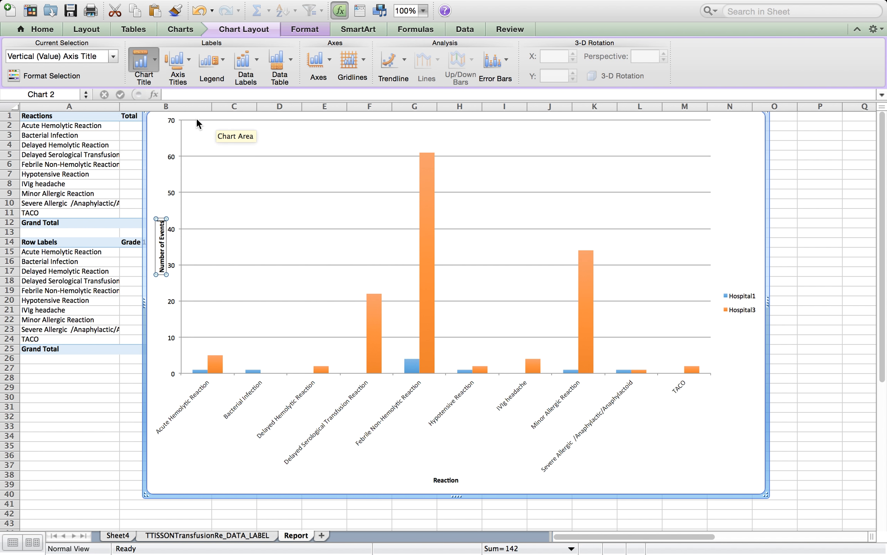
type("Tr")
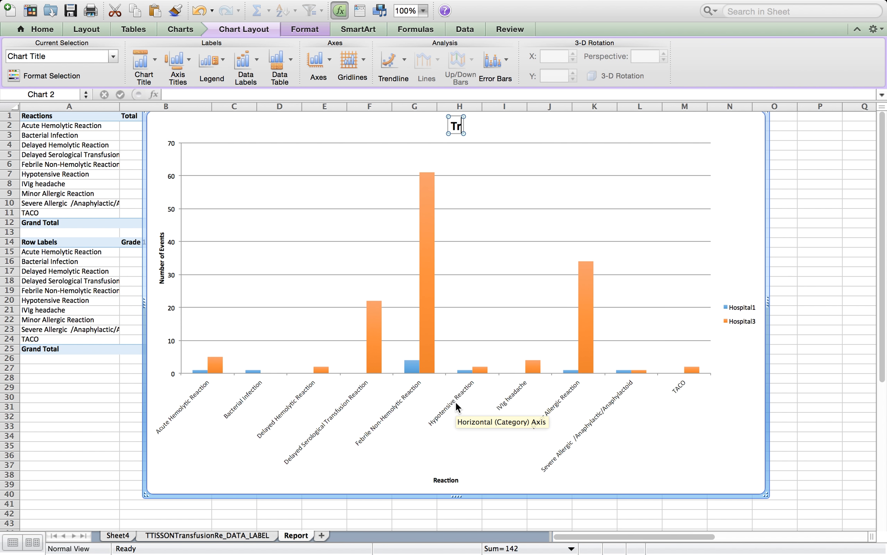
type("an")
key("BackSpace")
key("BackSpace")
key("BackSpace")
key("BackSpace")
type("Reactions b")
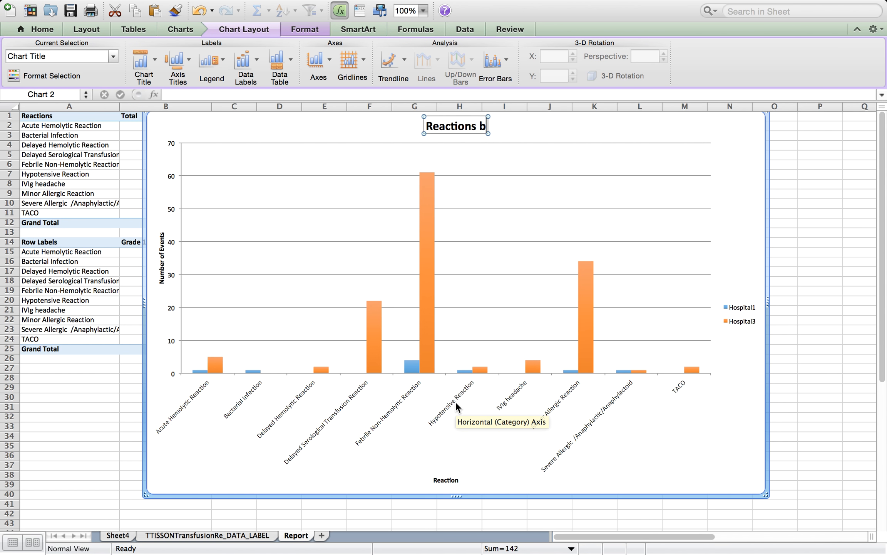
type("y Facility")
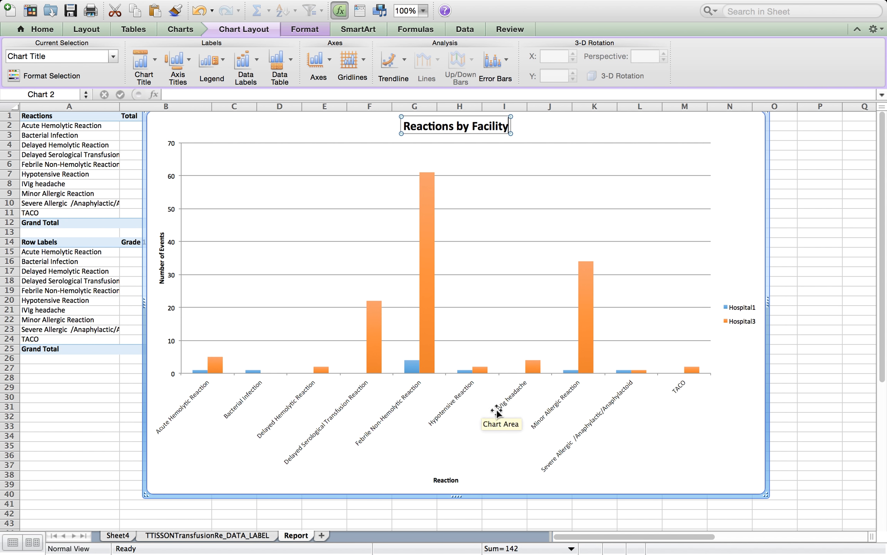
left_click(754, 194)
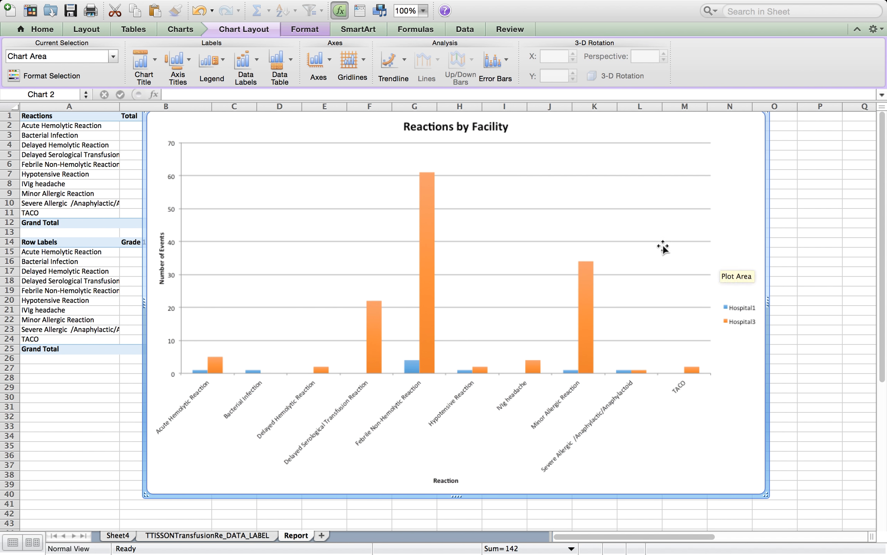
left_click(656, 274)
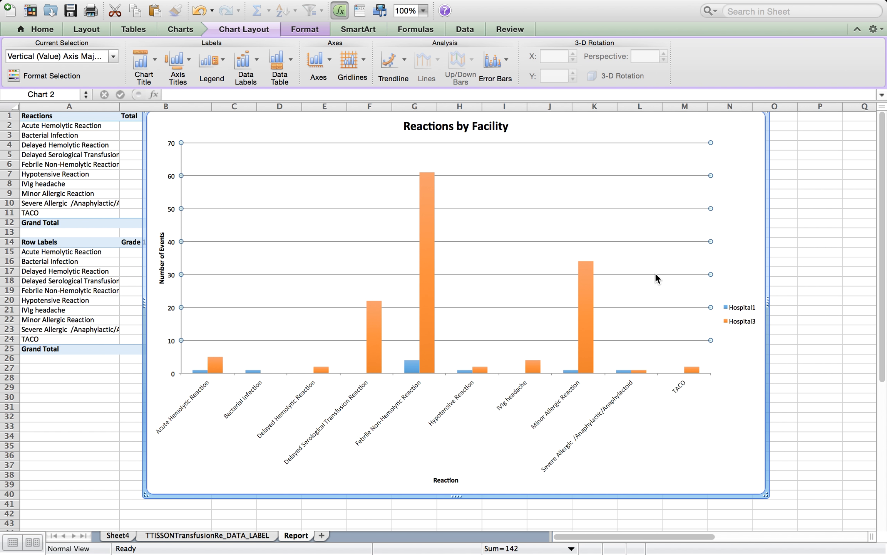
key("Delete")
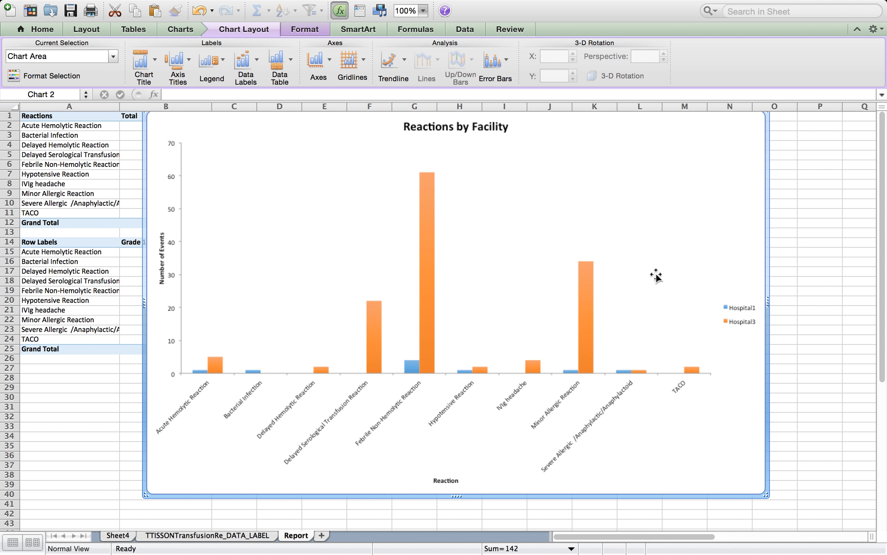
key("super+z")
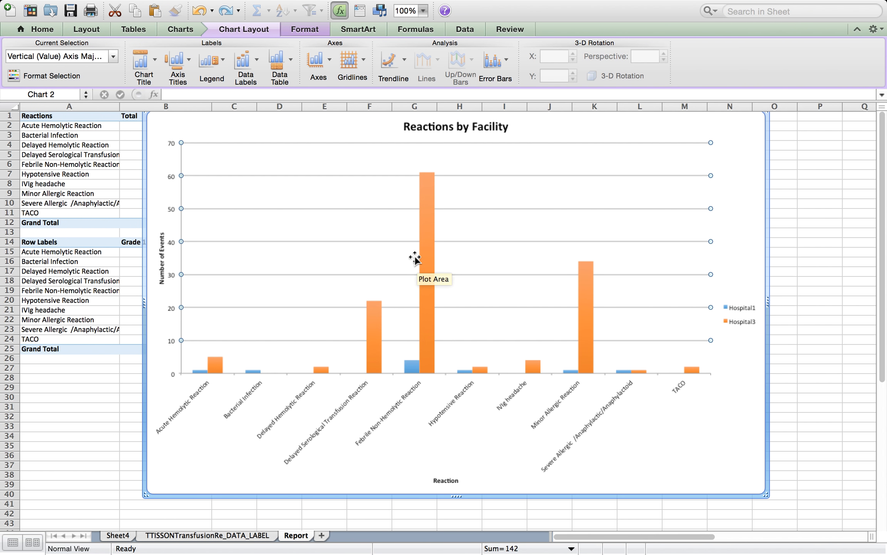
Add data labels to the Hospital3 series
left_click(431, 228)
right_click(432, 227)
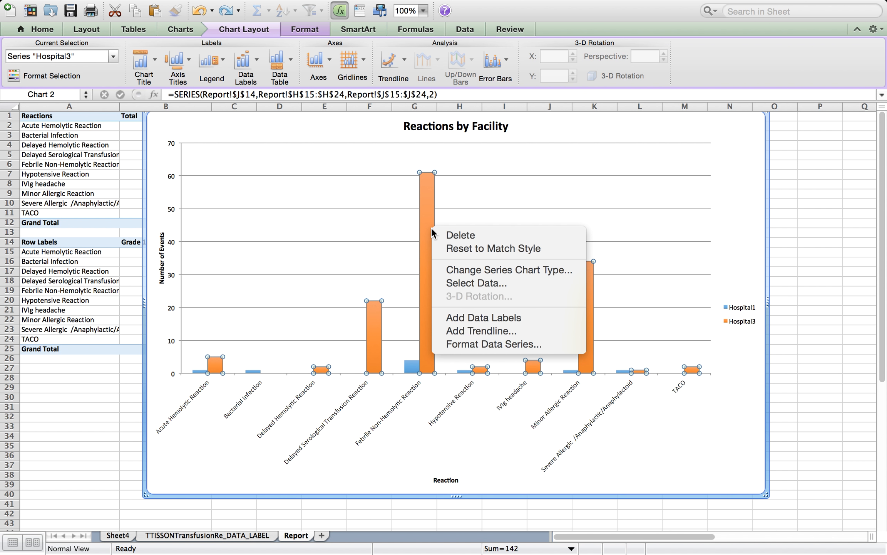
left_click(495, 318)
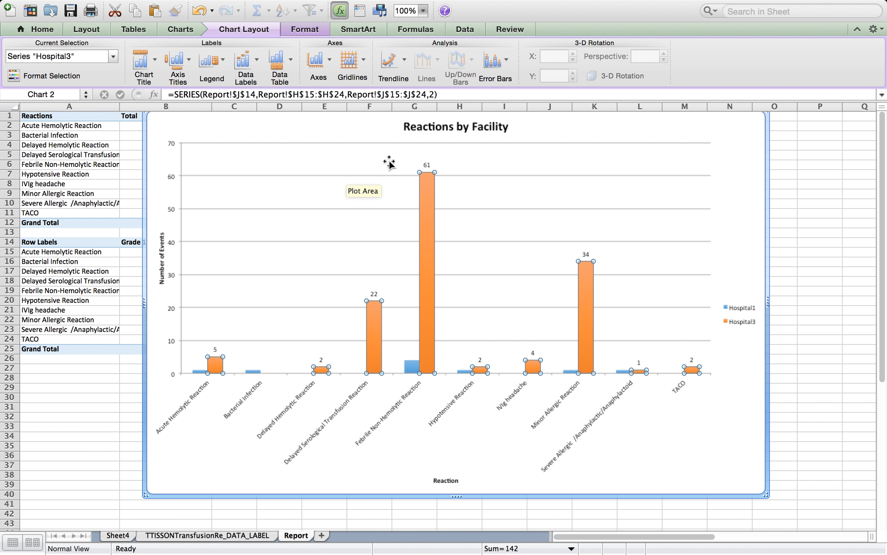
left_click(427, 166)
right_click(428, 167)
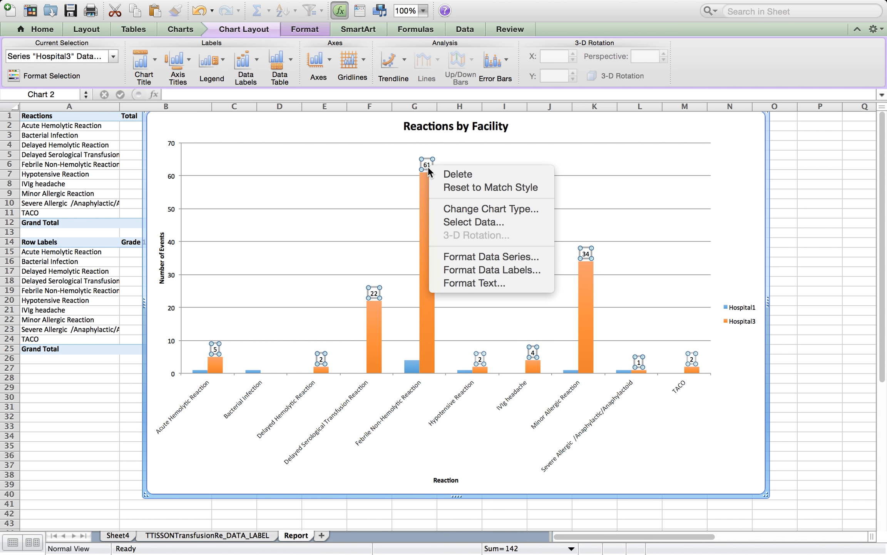
left_click(500, 271)
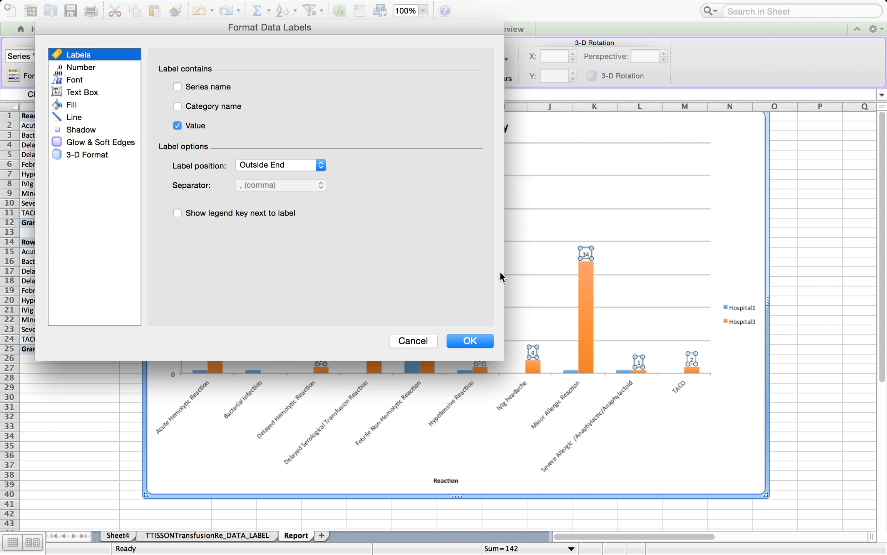
left_click(180, 104)
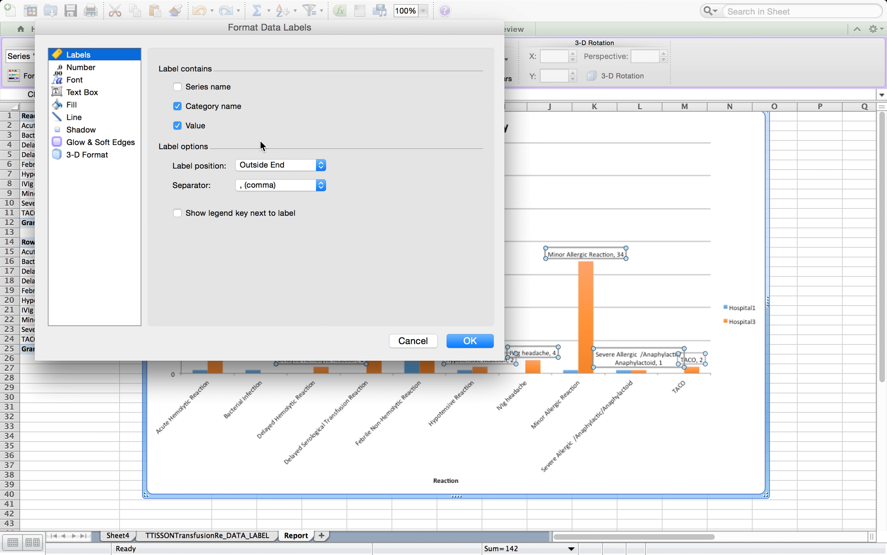
left_click(177, 106)
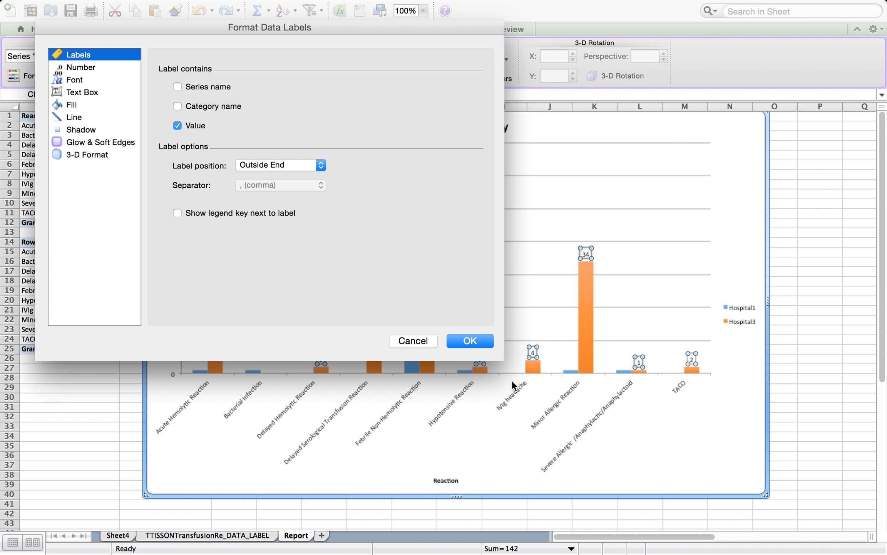
left_click(429, 341)
left_click(694, 439)
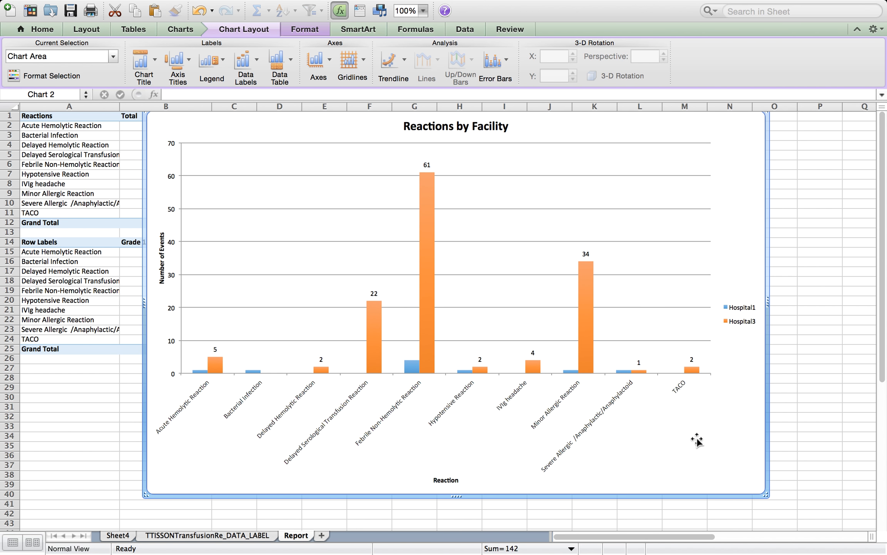
Add data labels to the Hospital1 series
left_click(411, 366)
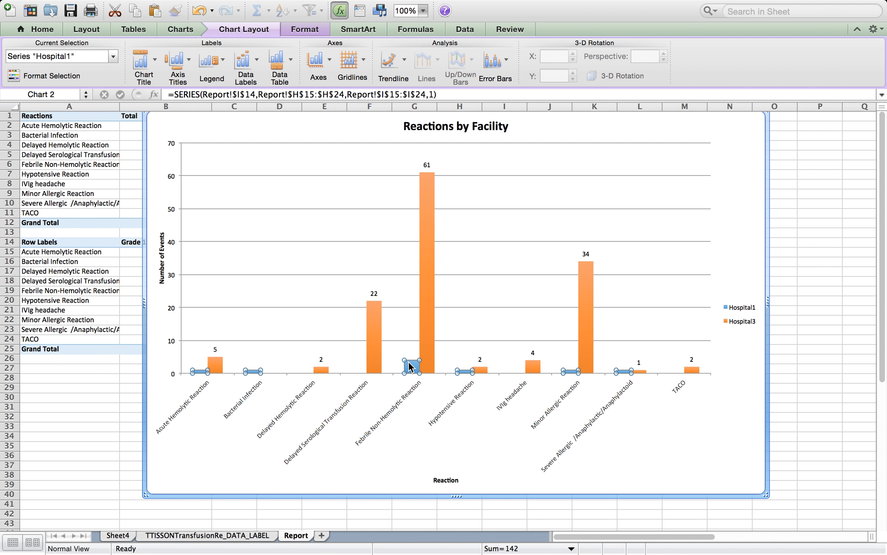
right_click(410, 366)
left_click(449, 450)
left_click(689, 458)
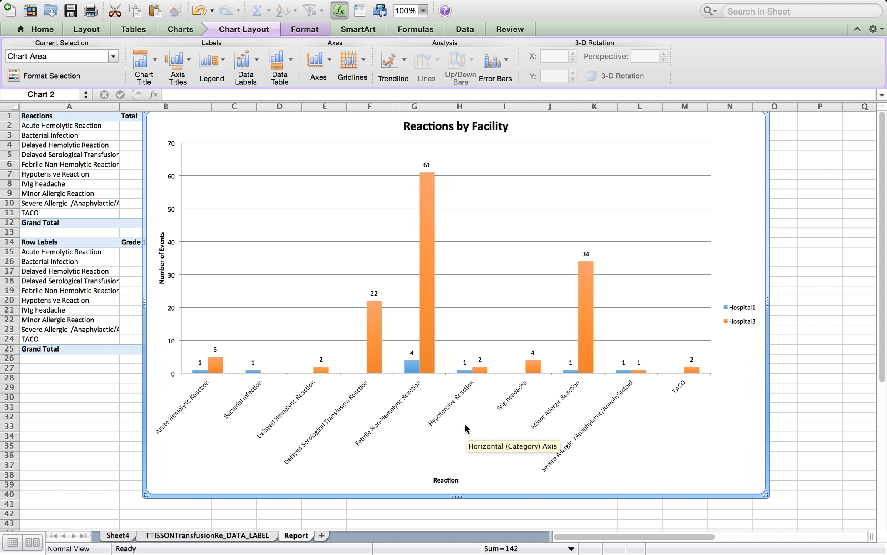
Shrink the column chart and move it beside the facility table around columns L to P
left_click_drag(747, 486, 458, 281)
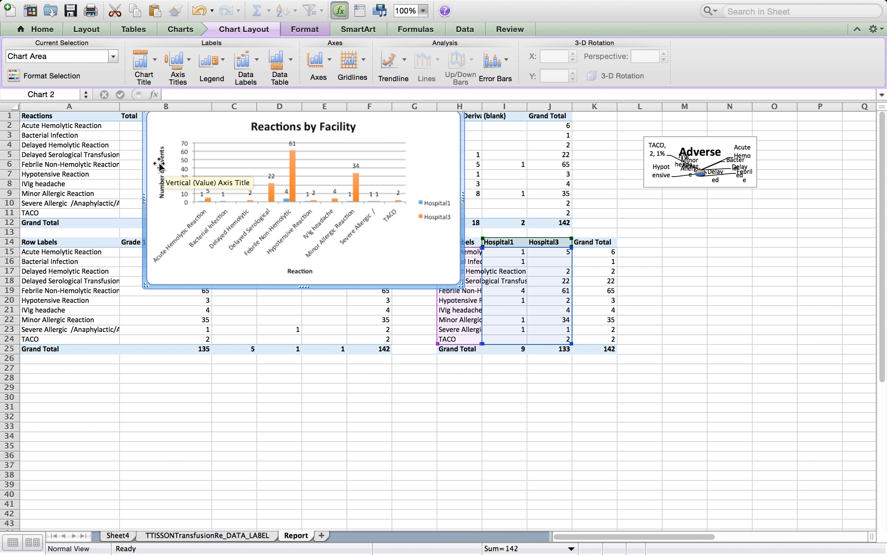
left_click_drag(147, 154, 516, 262)
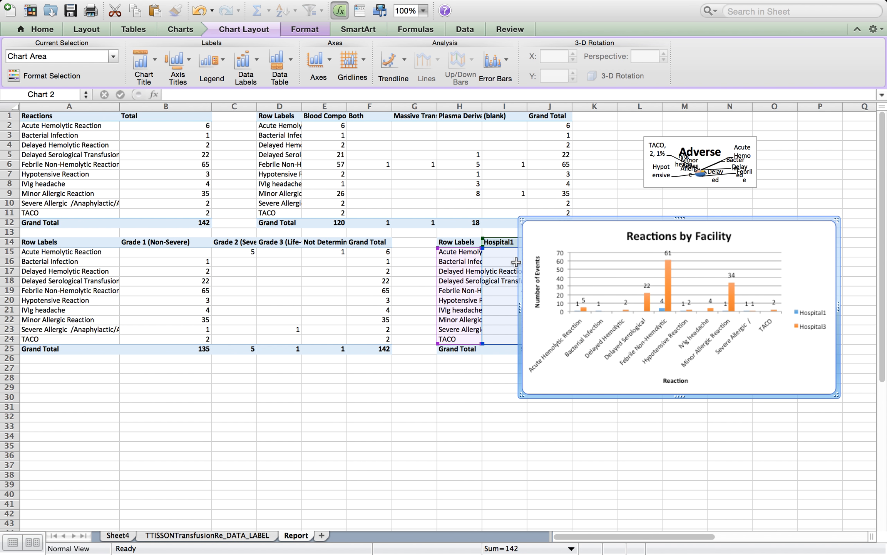
left_click(456, 391)
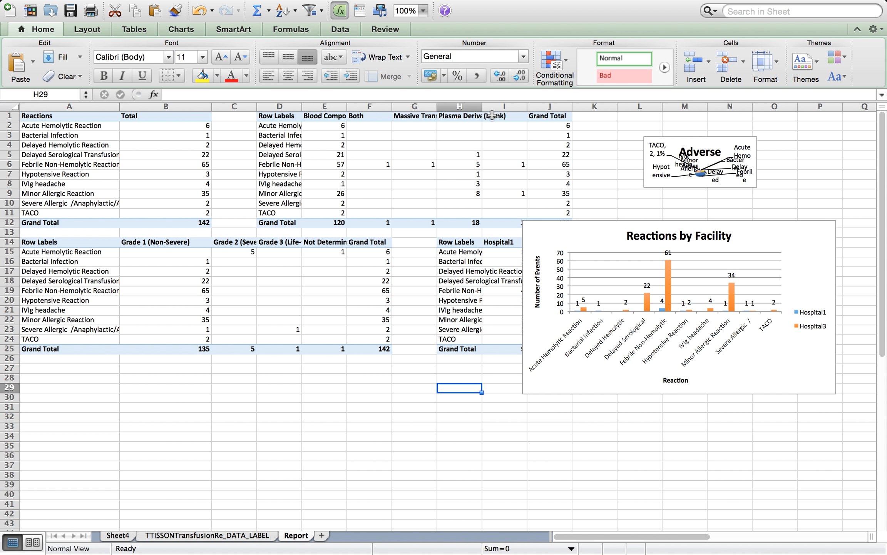
Switch to Sheet4 and exclude (blank) from the adverse reaction type row filter of the PivotTable
left_click(128, 535)
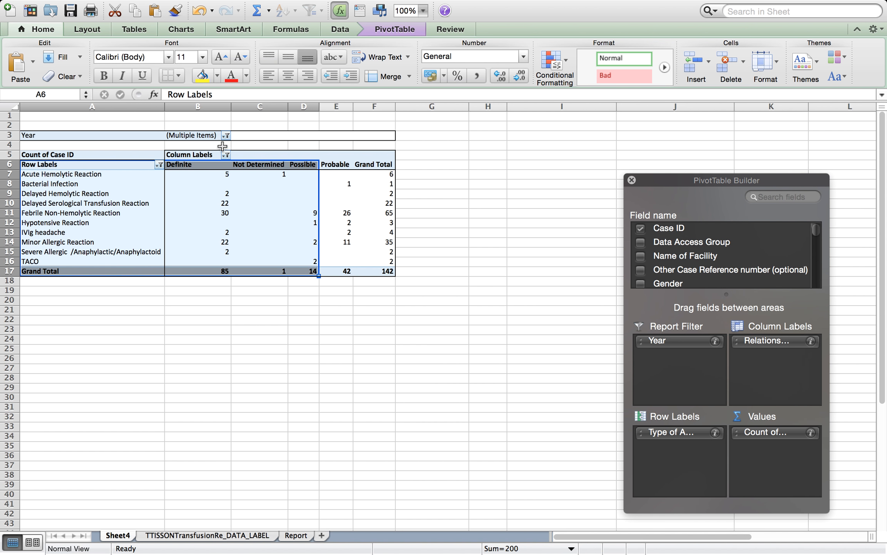
left_click(159, 165)
scroll(196, 331, "down", 5)
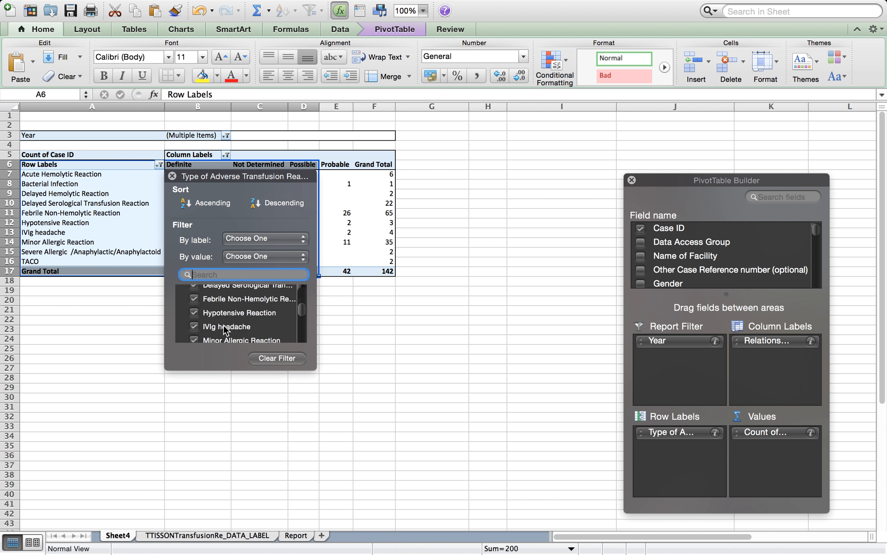
left_click(194, 335)
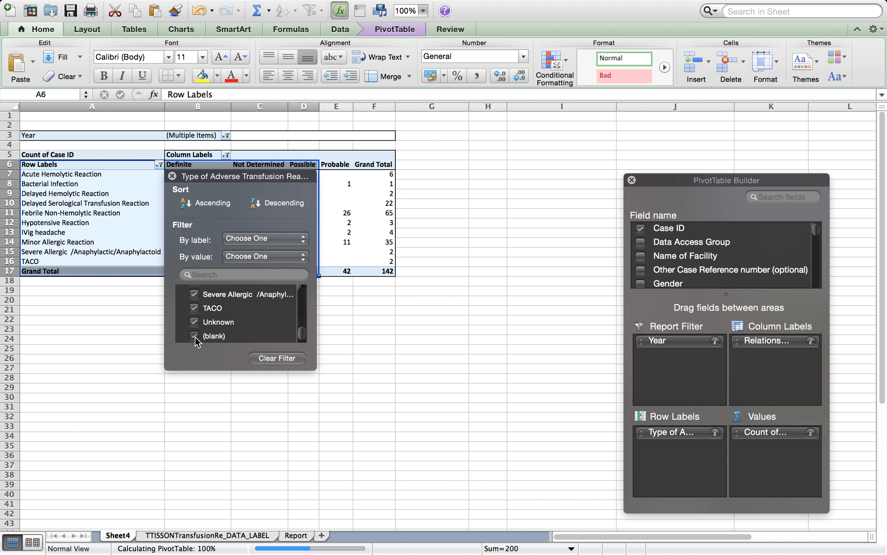
left_click(473, 351)
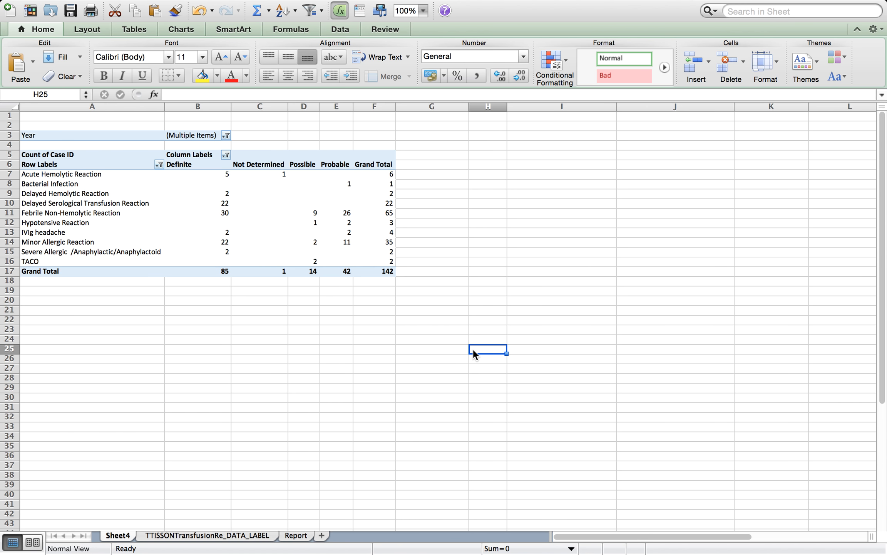
left_click(221, 183)
left_click(478, 221)
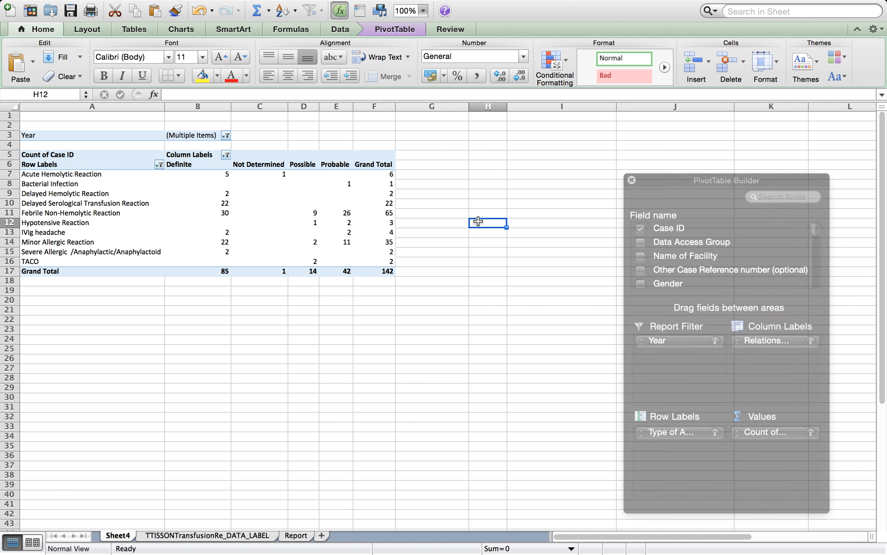